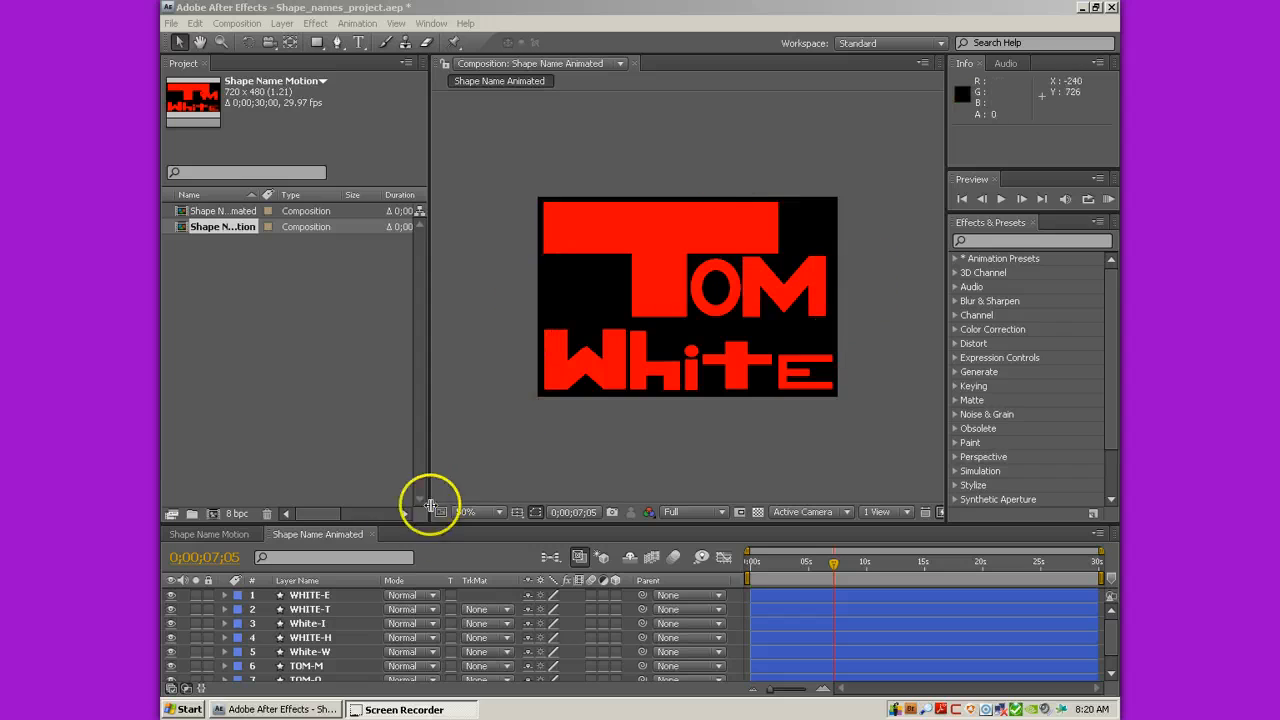
Enlarge the timeline area so all eight letter layers fit, and select the WHITE-E layer
{"action": "left_click", "coordinate": [436, 512]}
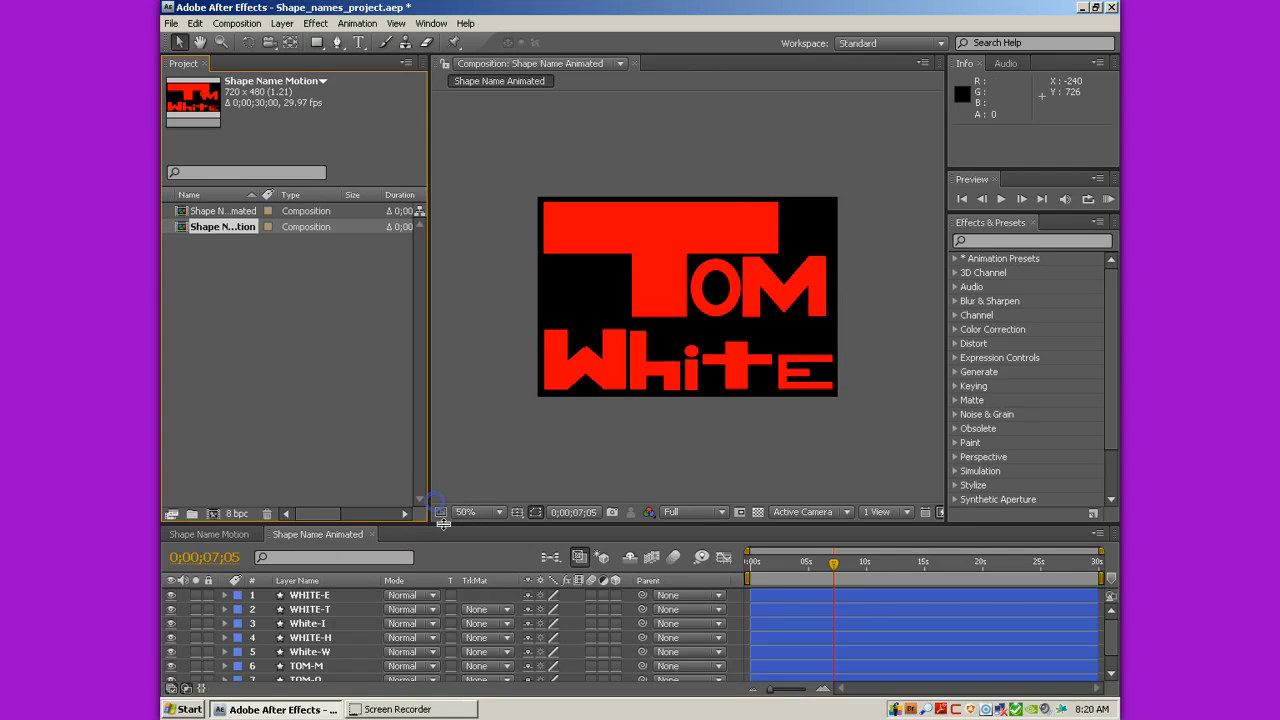
{"action": "left_click_drag", "start_coordinate": [443, 522], "coordinate": [443, 402]}
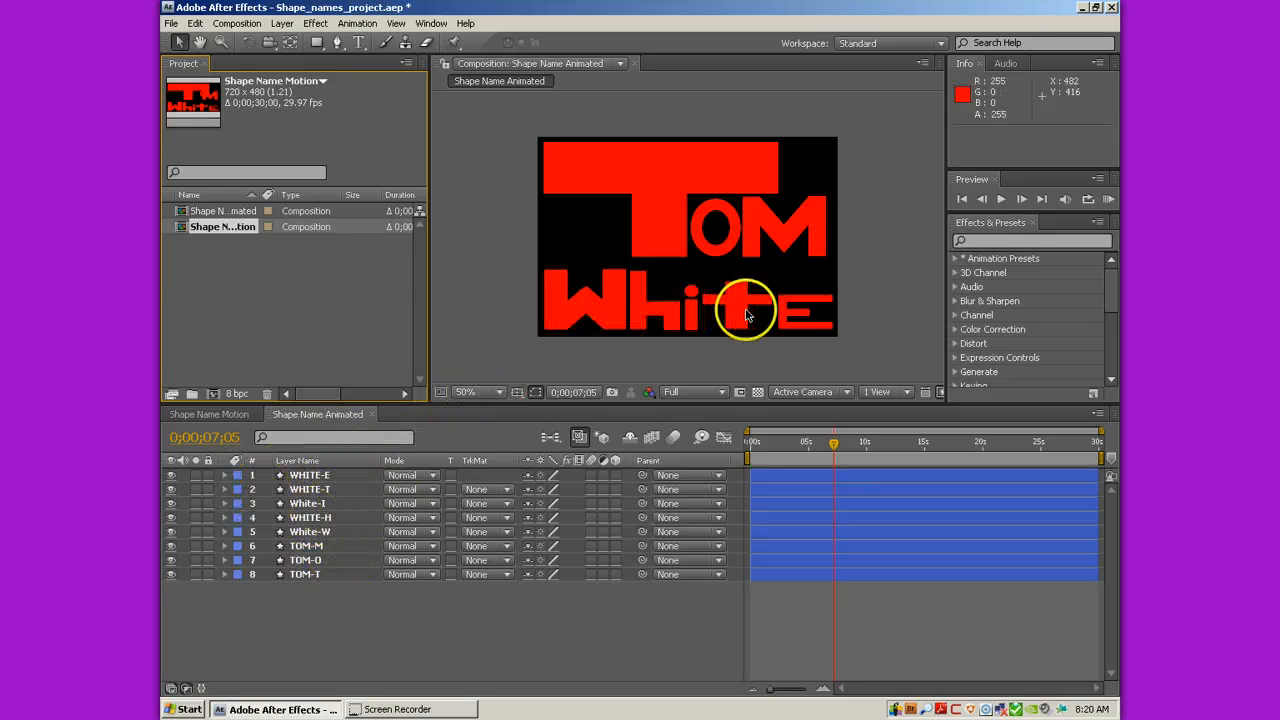
{"action": "left_click", "coordinate": [309, 475]}
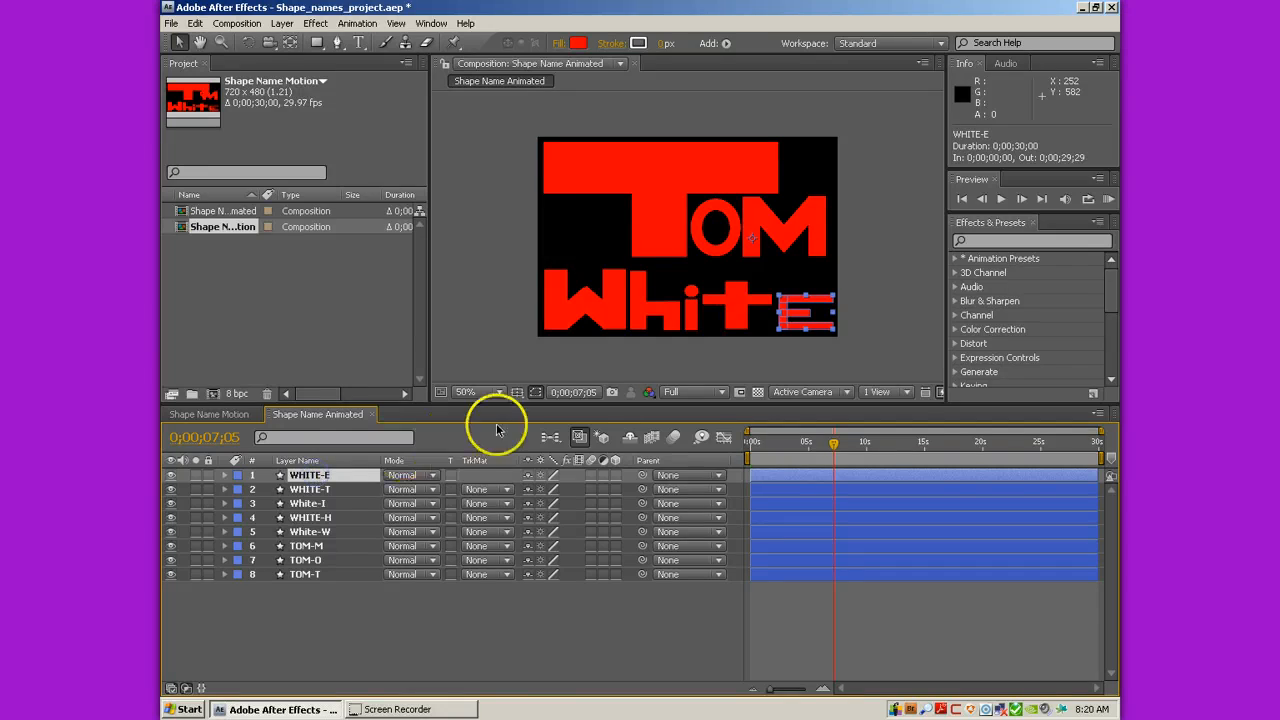
{"action": "left_click_drag", "start_coordinate": [813, 330], "coordinate": [790, 303]}
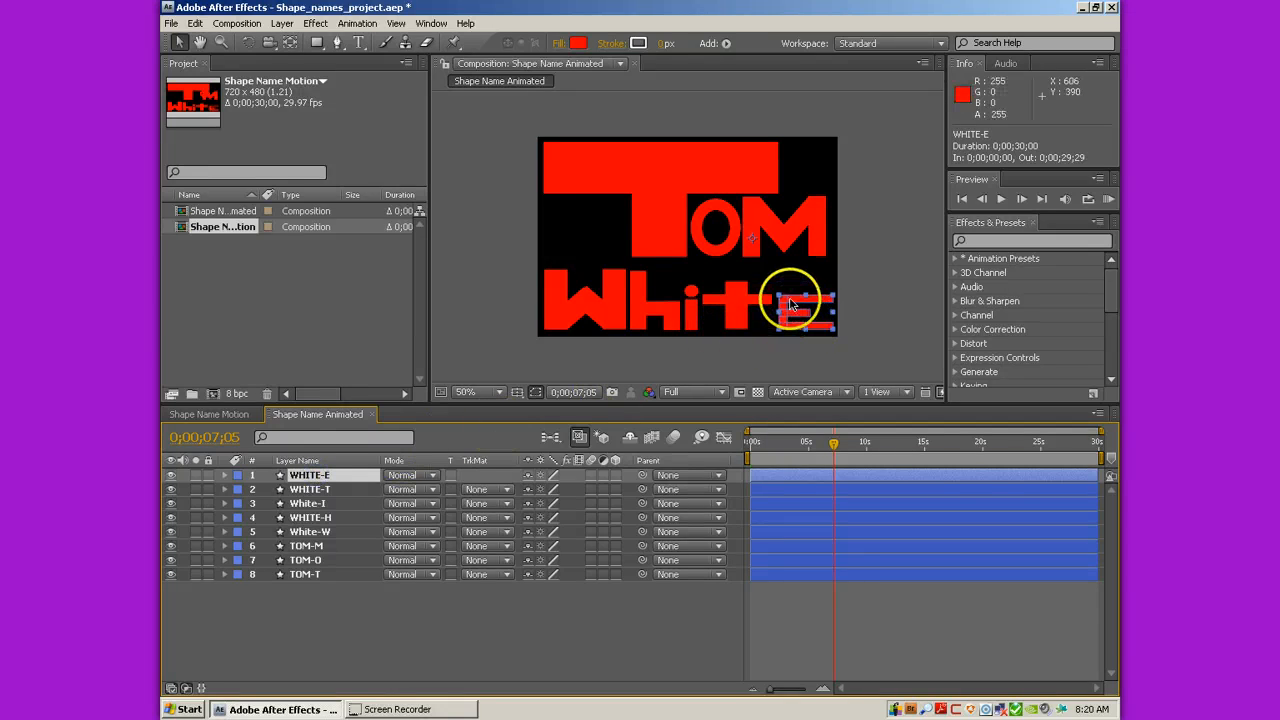
Examine the WHITE-E layer's contents, including the transform properties of Rectangle 4 and Rectangle 3, and collapse the layer again
{"action": "left_click", "coordinate": [224, 475]}
{"action": "left_click", "coordinate": [240, 494]}
{"action": "left_click", "coordinate": [238, 489]}
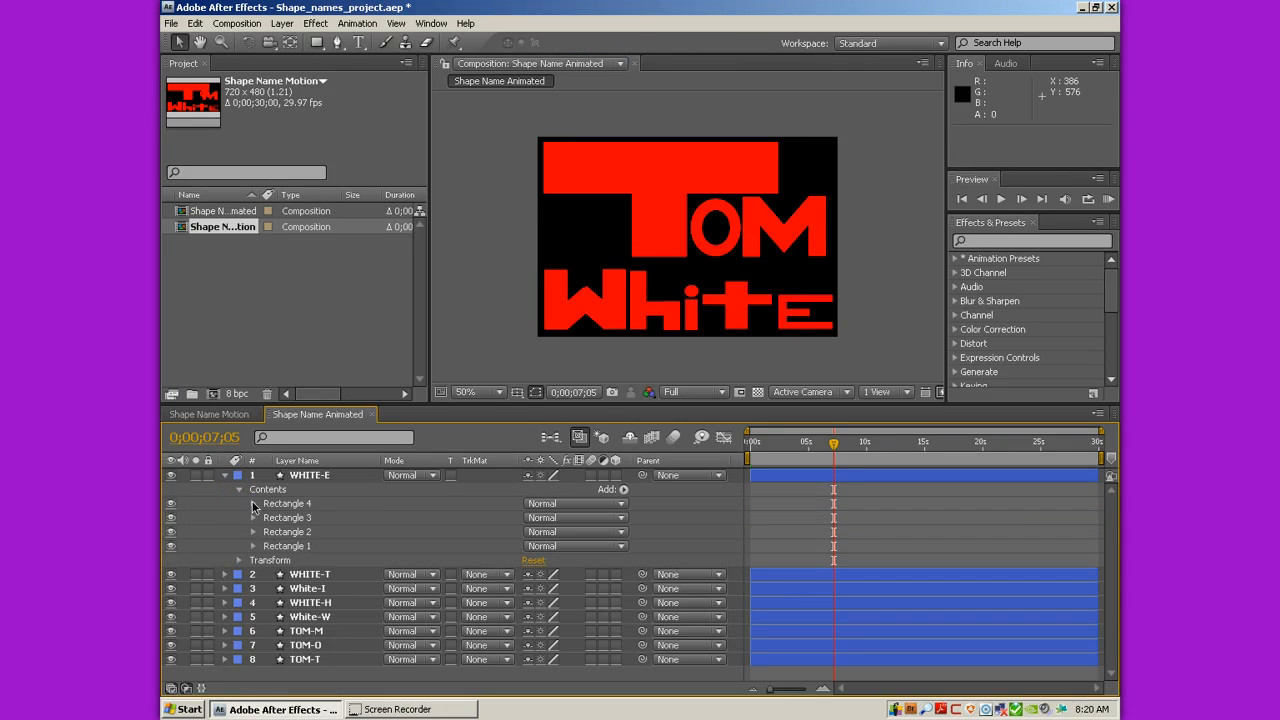
{"action": "left_click", "coordinate": [253, 504]}
{"action": "left_click", "coordinate": [253, 574]}
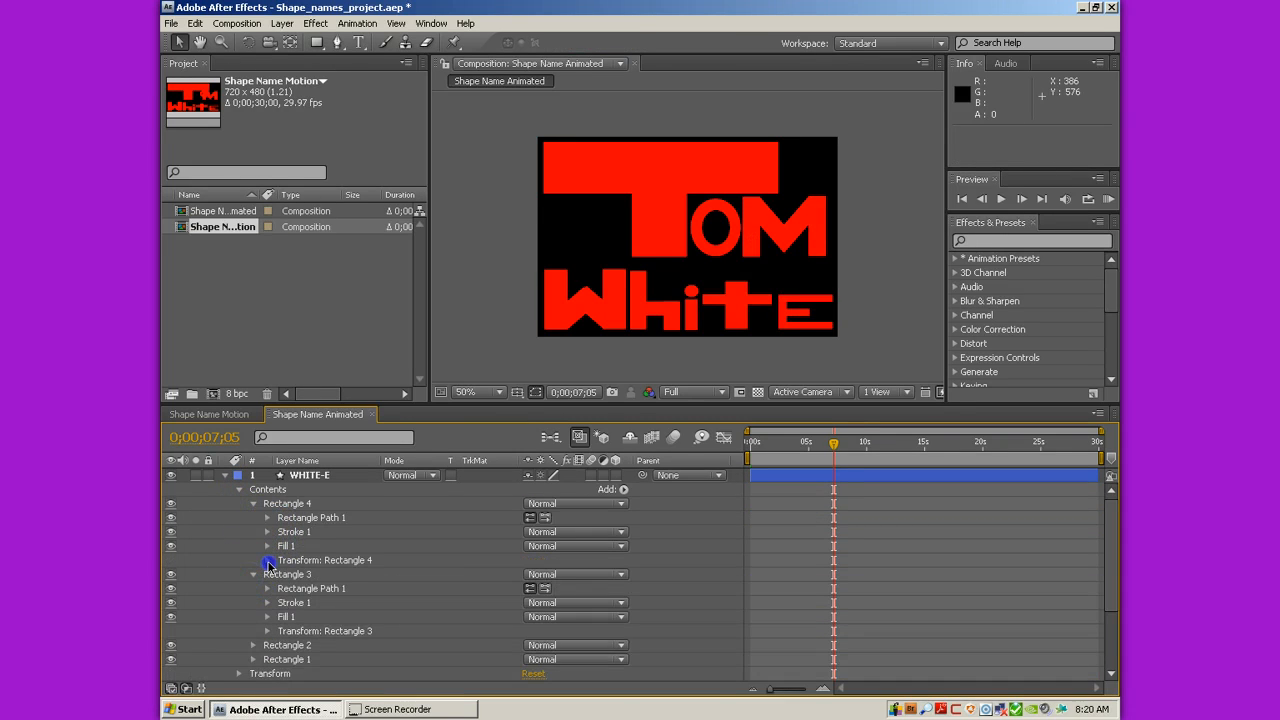
{"action": "left_click", "coordinate": [267, 561]}
{"action": "scroll", "coordinate": [240, 560], "scroll_direction": "down", "scroll_amount": 4}
{"action": "left_click", "coordinate": [267, 518]}
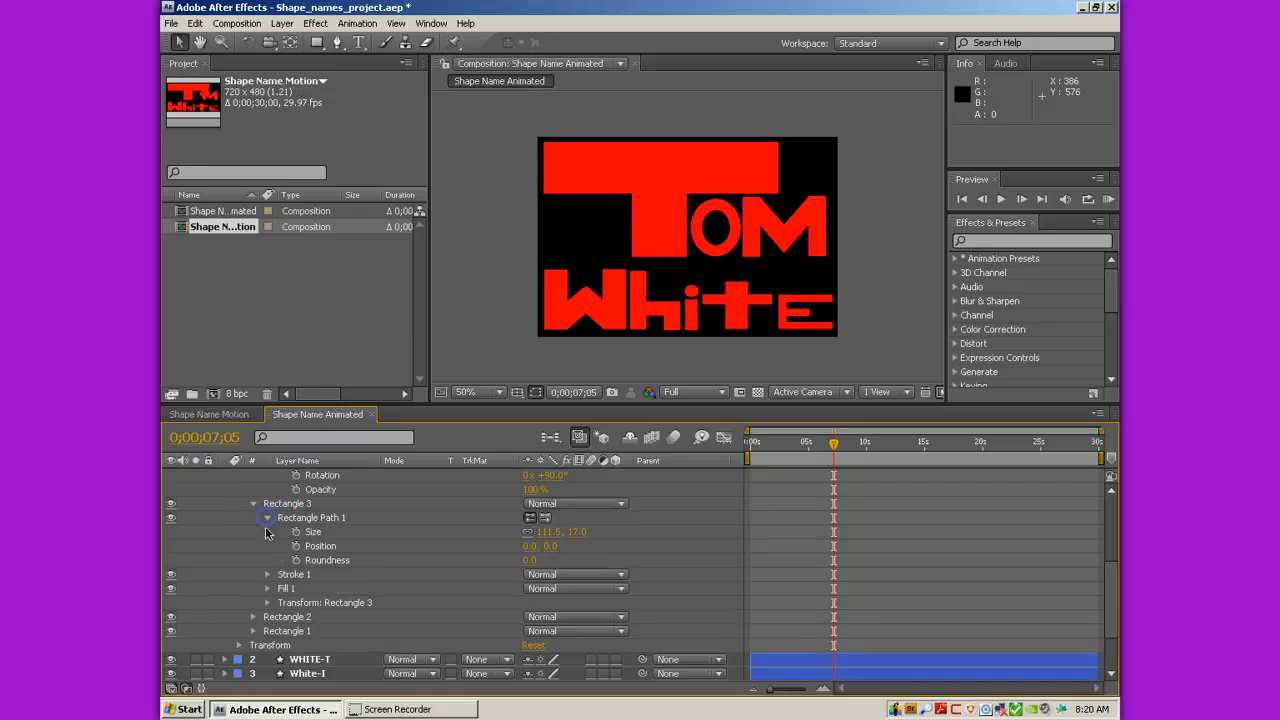
{"action": "scroll", "coordinate": [267, 532], "scroll_direction": "down", "scroll_amount": 3}
{"action": "left_click", "coordinate": [267, 517]}
{"action": "scroll", "coordinate": [342, 535], "scroll_direction": "down", "scroll_amount": 1}
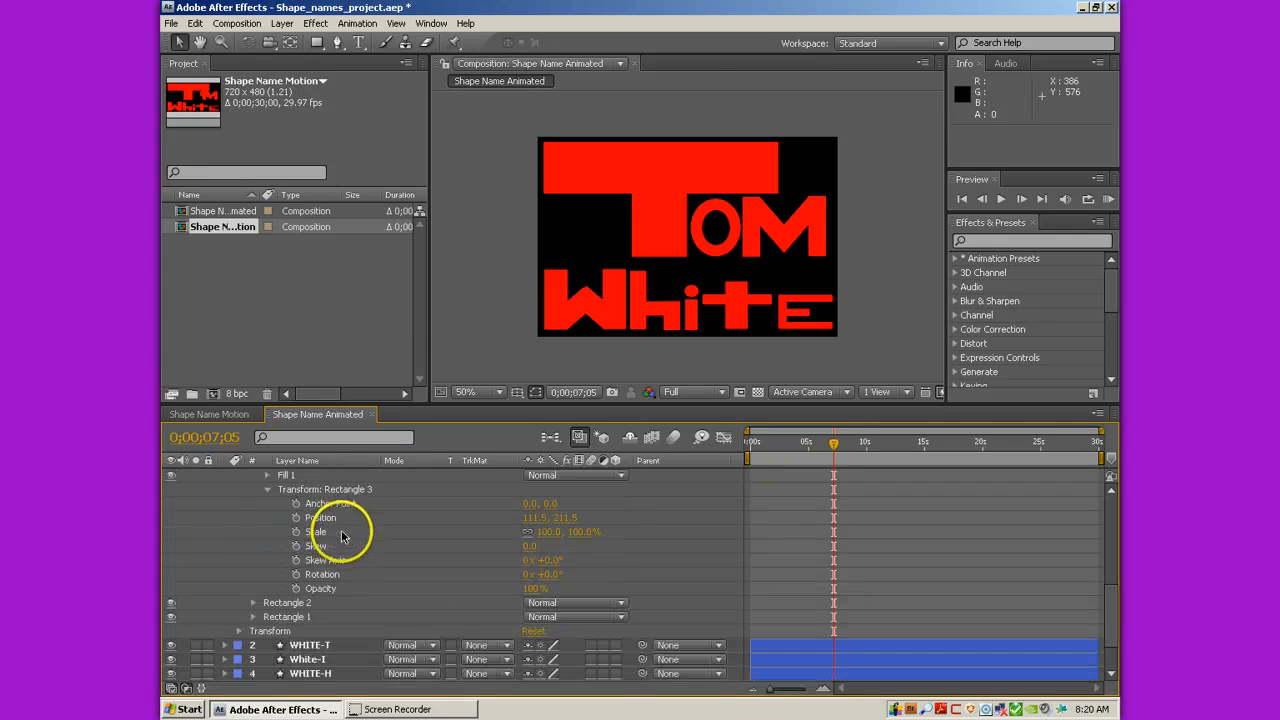
{"action": "scroll", "coordinate": [251, 563], "scroll_direction": "down", "scroll_amount": 1}
{"action": "scroll", "coordinate": [320, 523], "scroll_direction": "up", "scroll_amount": 8}
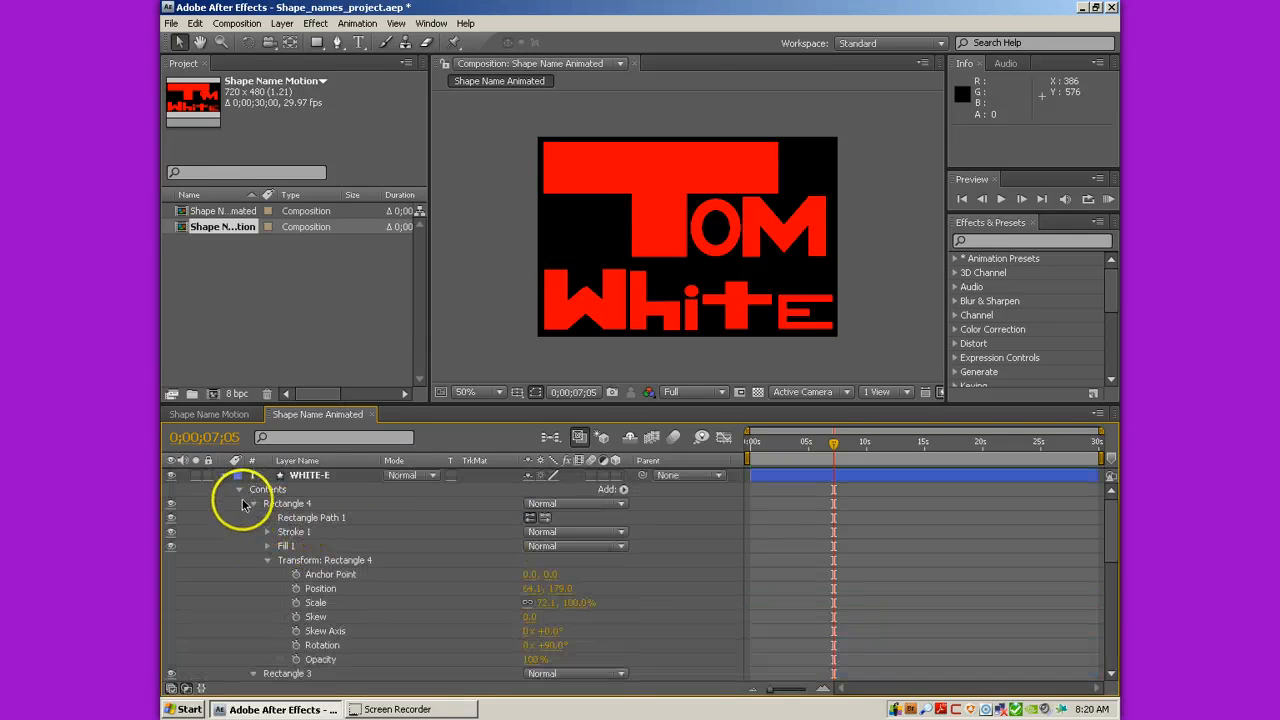
{"action": "left_click", "coordinate": [224, 475]}
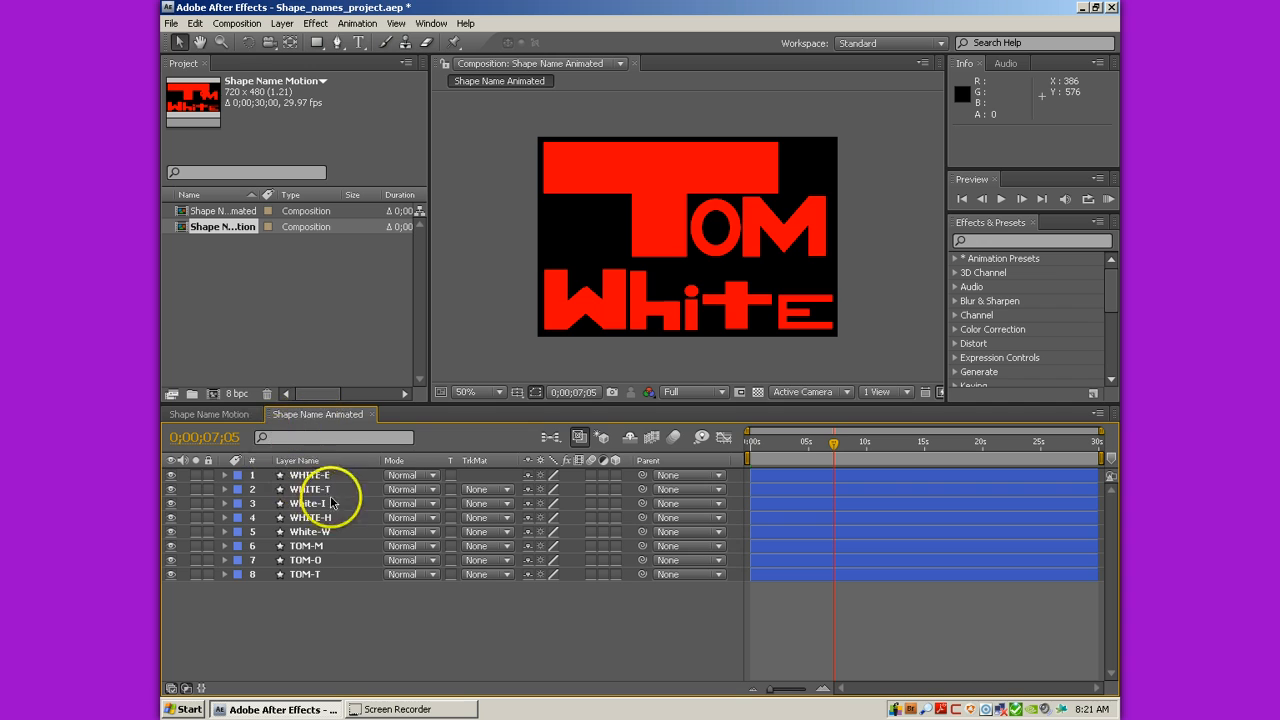
Try rotating only Rectangle 4 inside the WHITE-E layer's contents, undo the rotation, and collapse the contents
{"action": "left_click", "coordinate": [334, 477]}
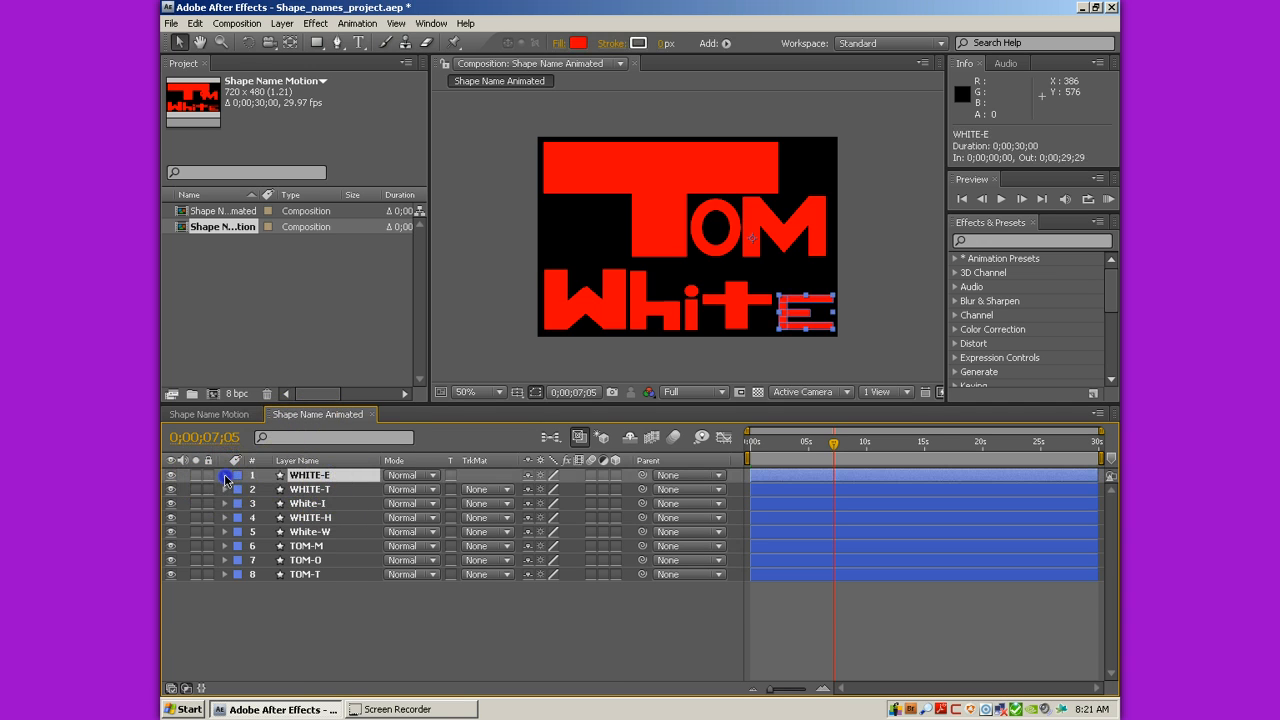
{"action": "left_click", "coordinate": [224, 475]}
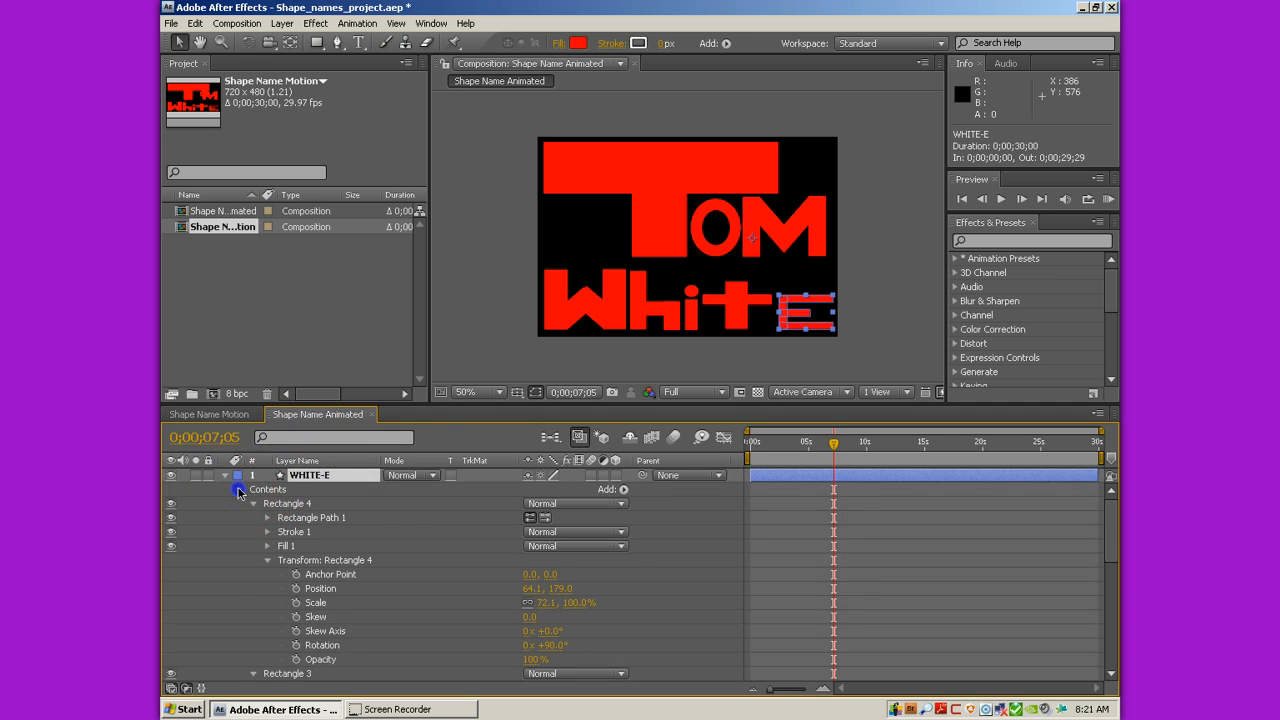
{"action": "left_click", "coordinate": [239, 489]}
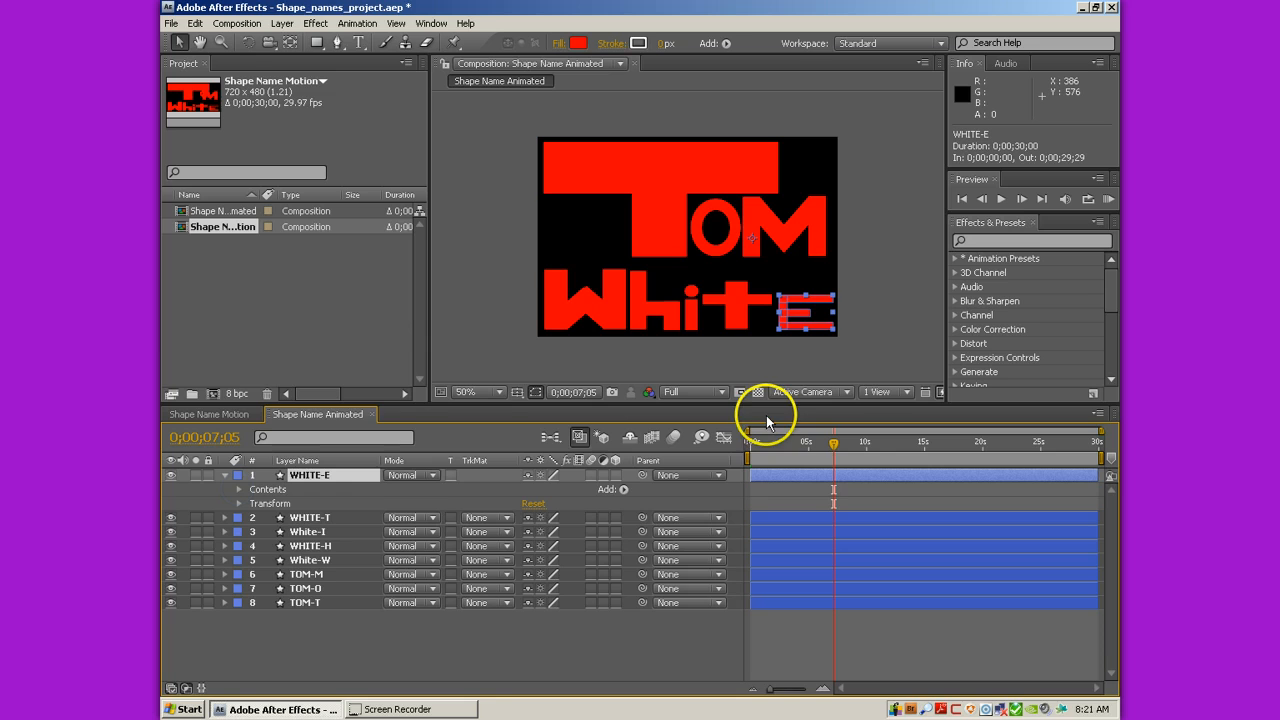
{"action": "left_click", "coordinate": [241, 492]}
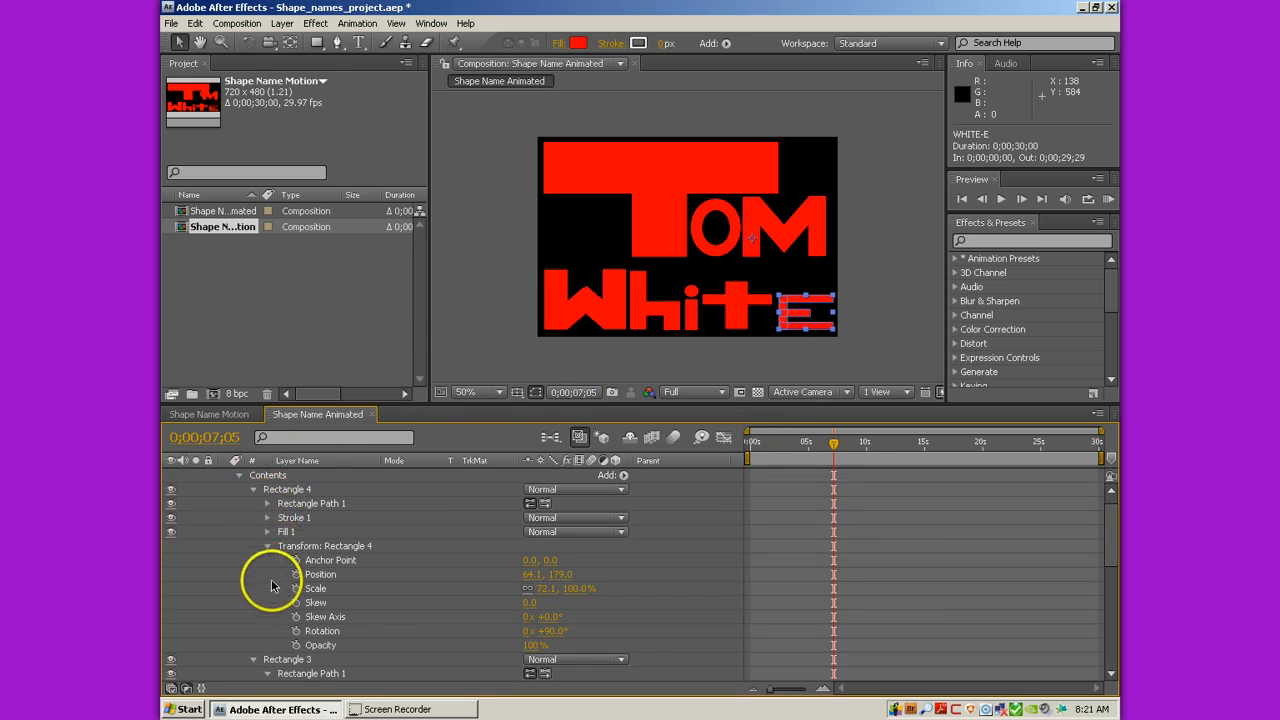
{"action": "left_click_drag", "start_coordinate": [566, 633], "coordinate": [553, 632]}
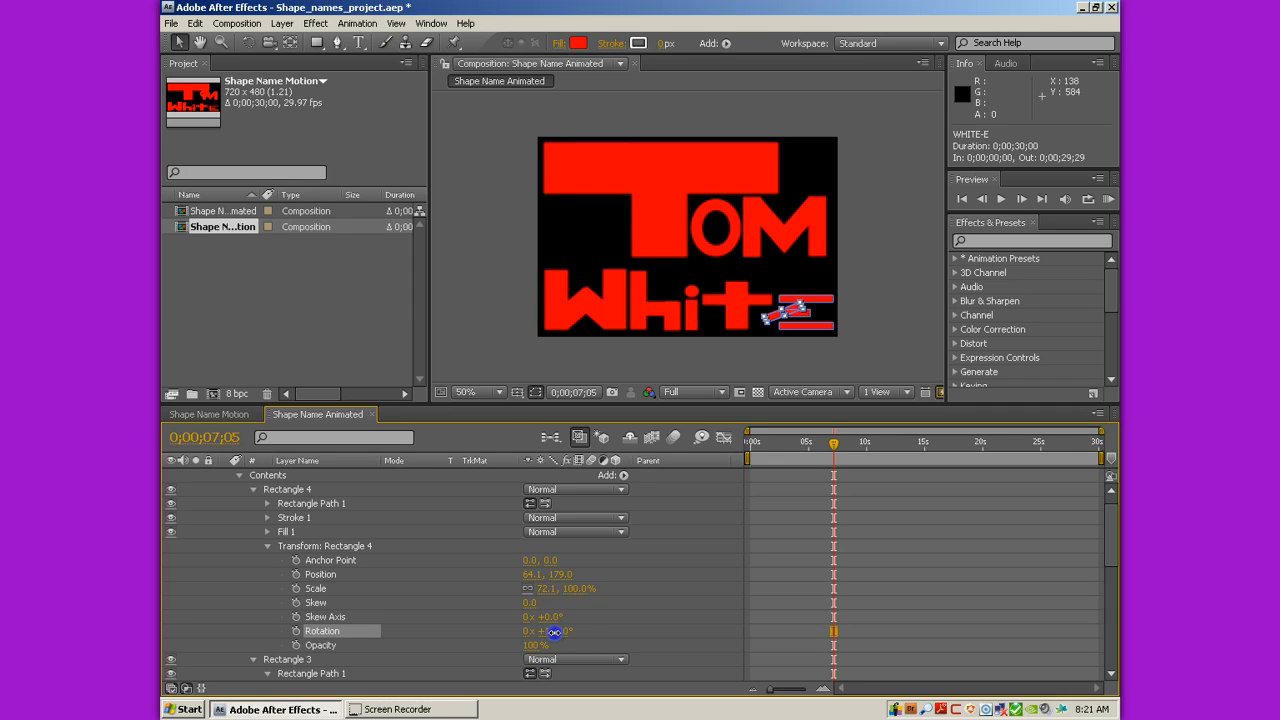
{"action": "key", "text": "ctrl+z"}
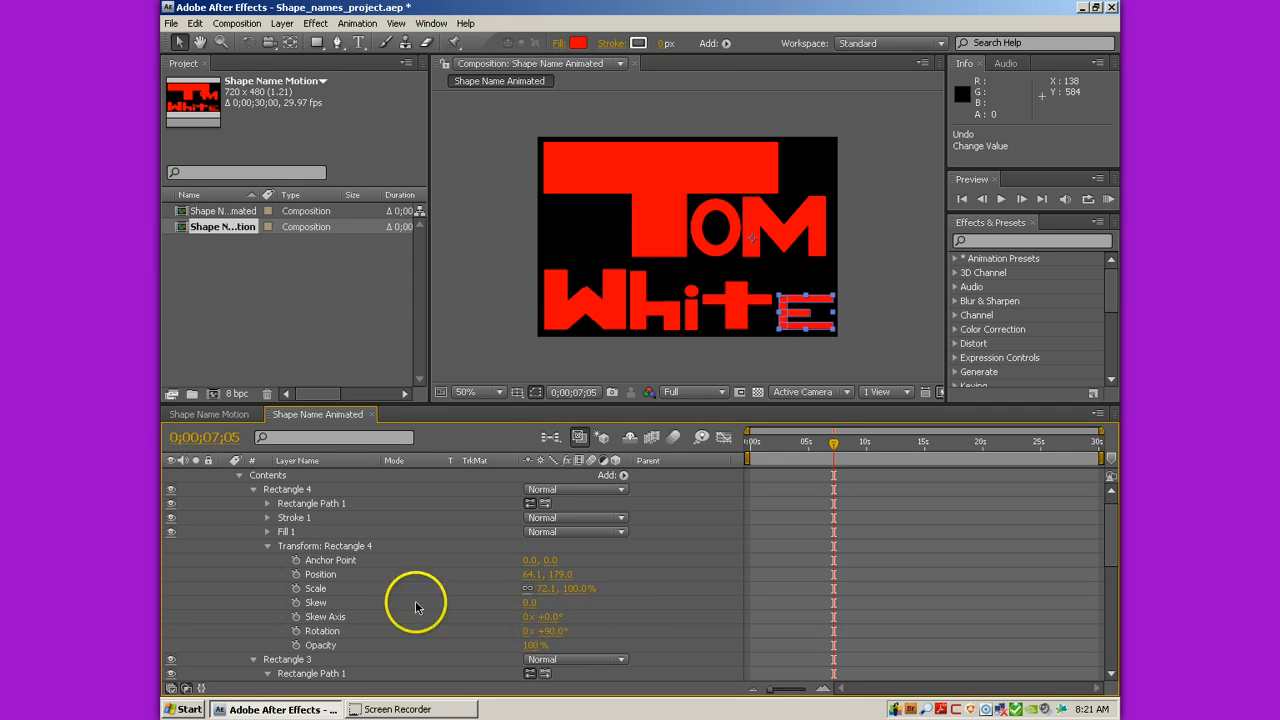
{"action": "left_click", "coordinate": [240, 475]}
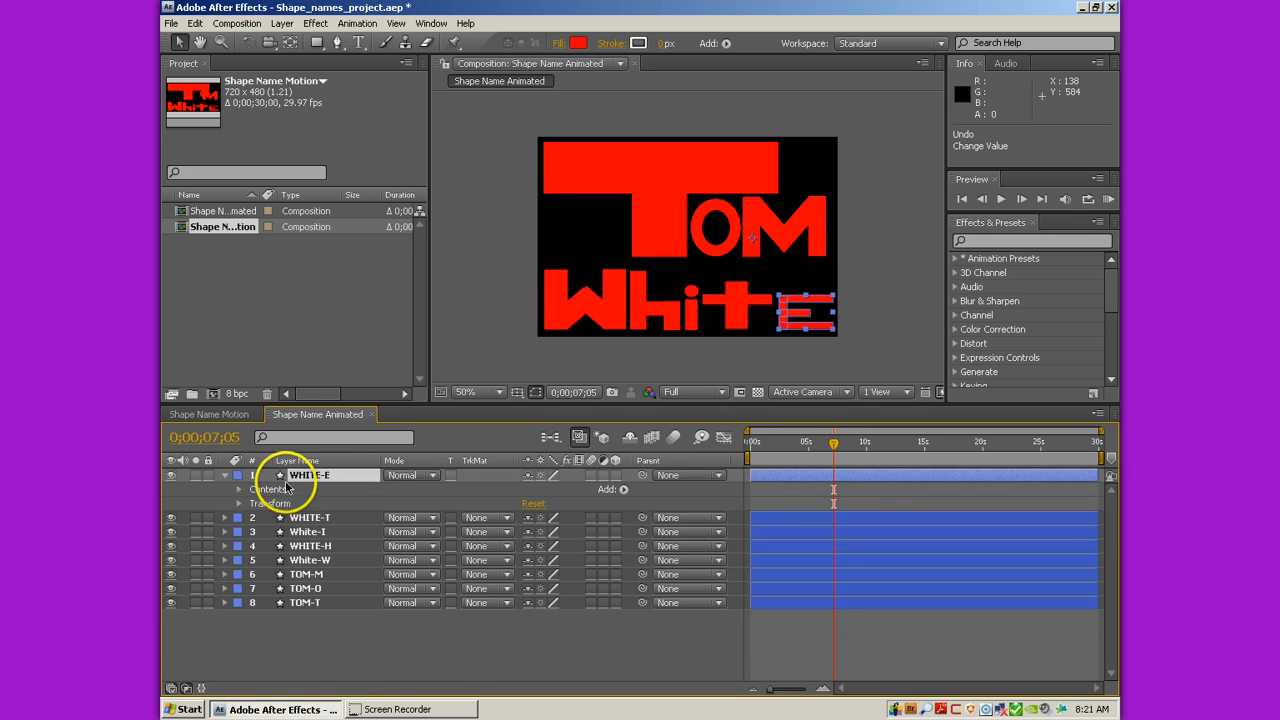
Start keyframing the WHITE-E layer's Opacity, Rotation, Scale and Position at 0;00;25;04
{"action": "left_click", "coordinate": [240, 505]}
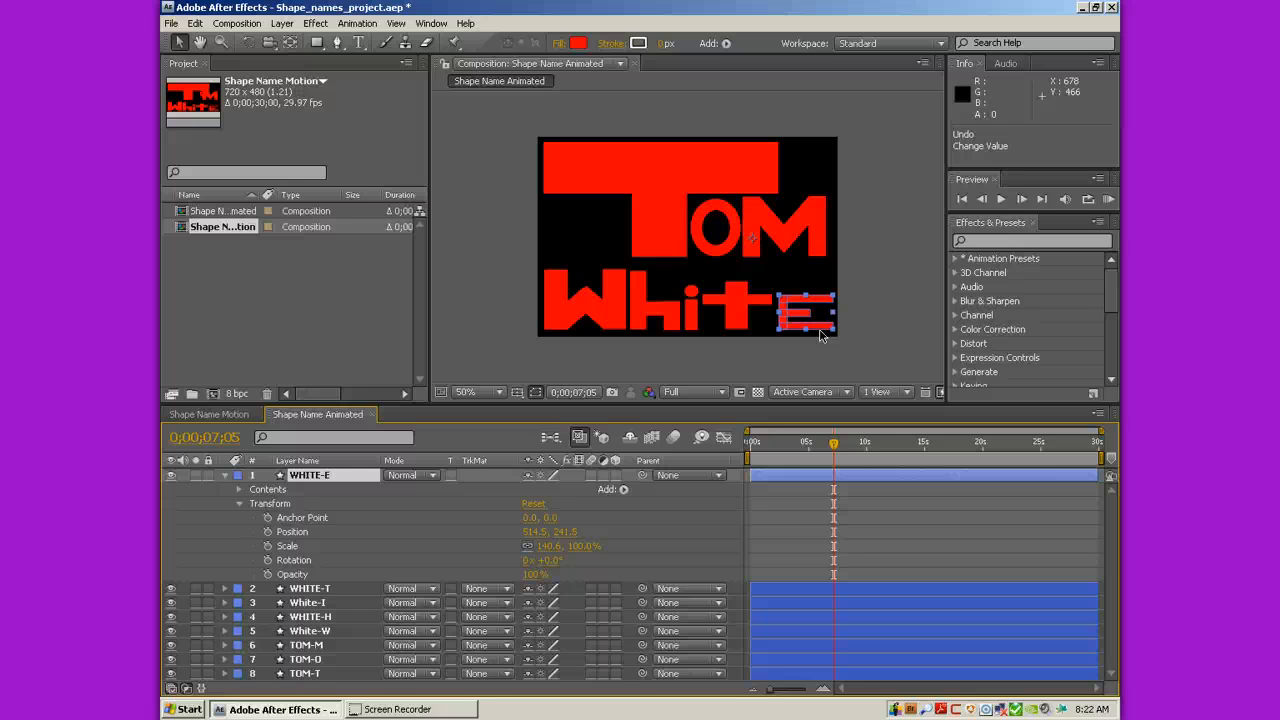
{"action": "left_click", "coordinate": [1042, 443]}
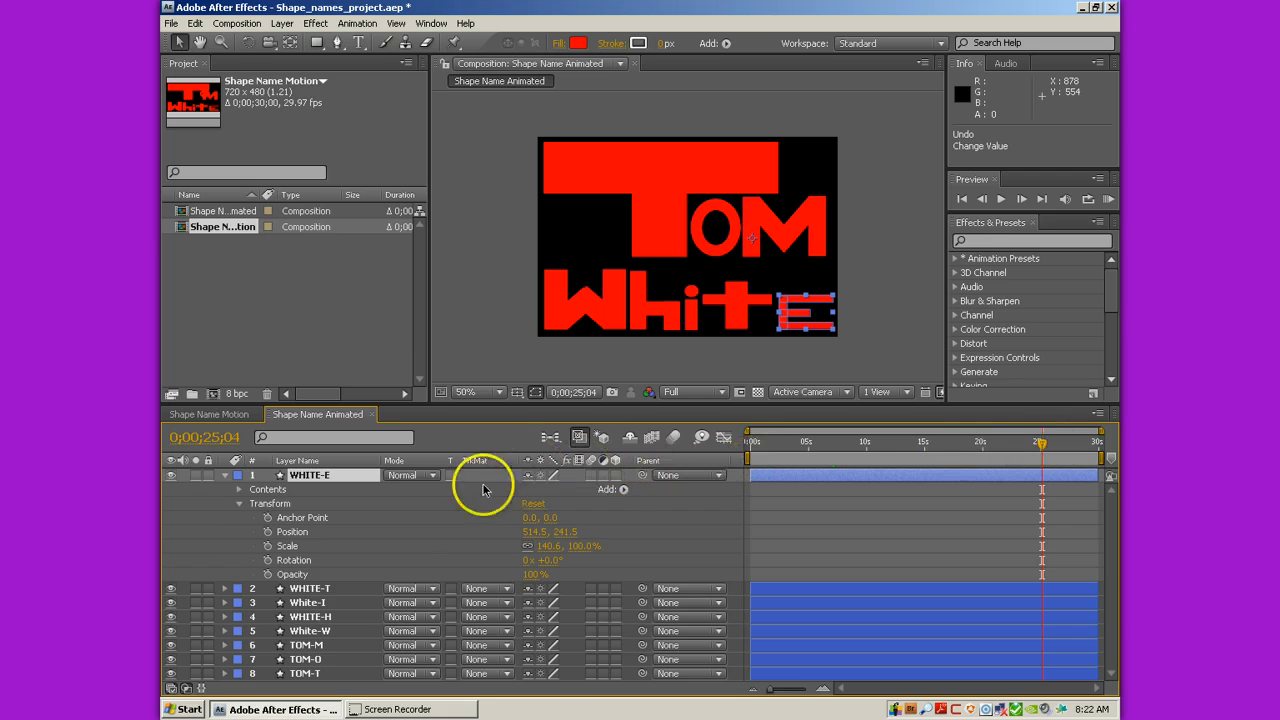
{"action": "left_click", "coordinate": [267, 574]}
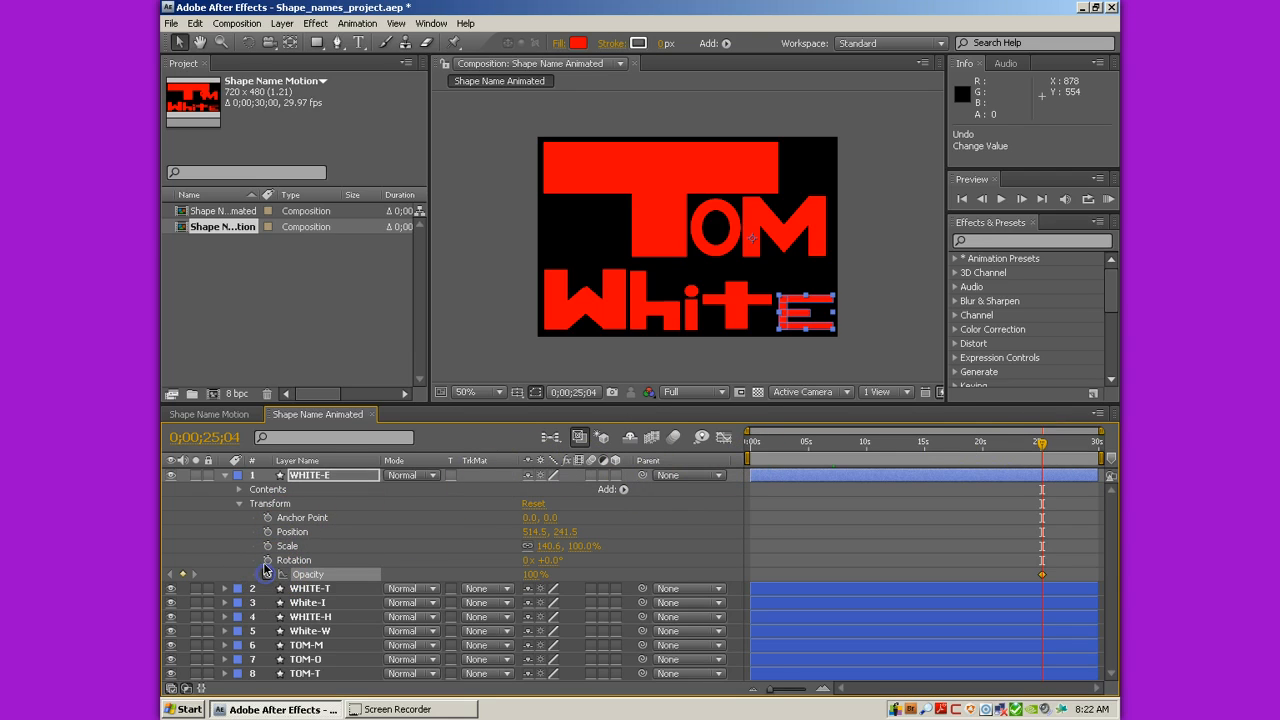
{"action": "left_click", "coordinate": [267, 560]}
{"action": "left_click", "coordinate": [267, 546]}
{"action": "left_click", "coordinate": [267, 532]}
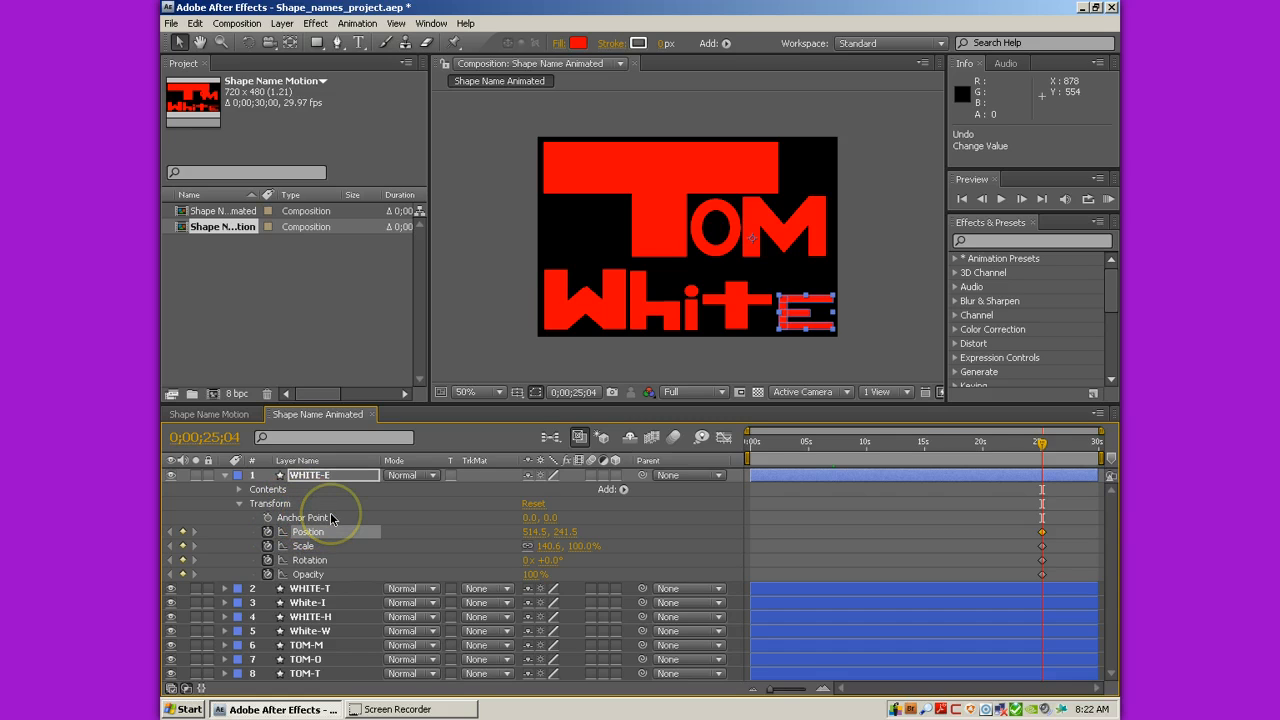
Hide every letter layer except WHITE-E in the composition
{"action": "left_click_drag", "start_coordinate": [171, 588], "coordinate": [175, 688]}
{"action": "left_click", "coordinate": [171, 589]}
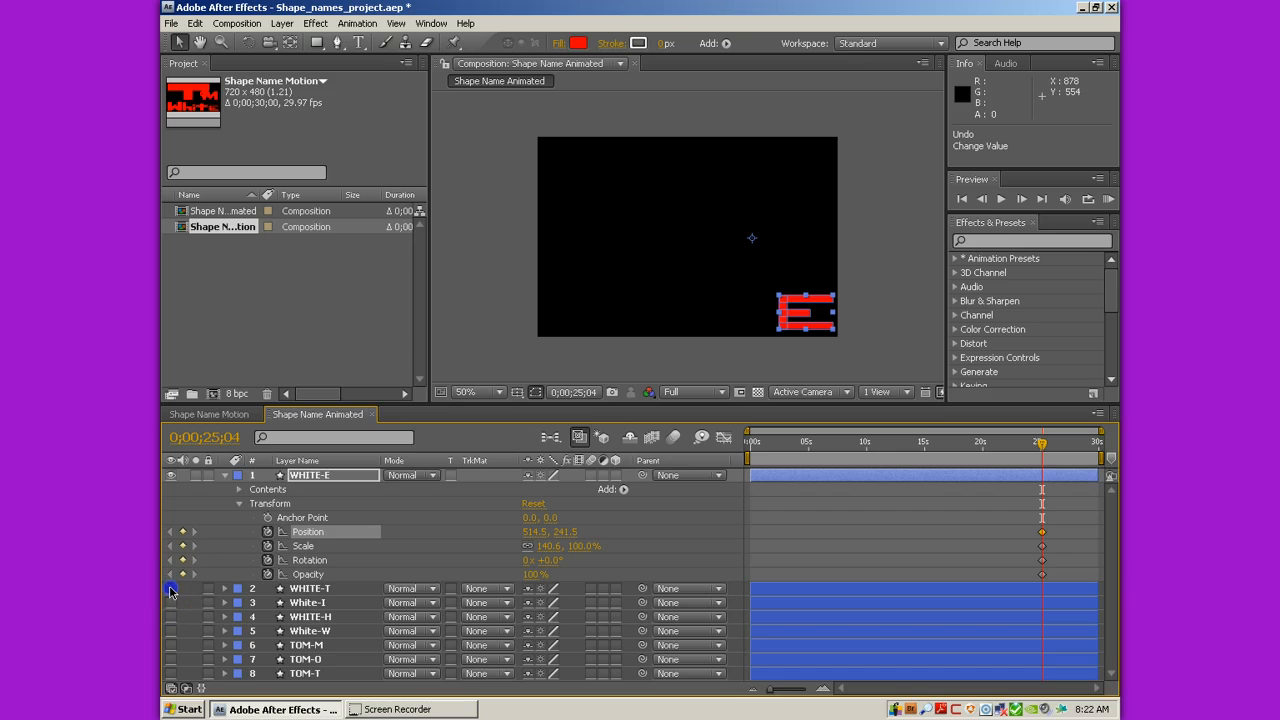
{"action": "left_click_drag", "start_coordinate": [173, 597], "coordinate": [171, 660]}
{"action": "left_click_drag", "start_coordinate": [172, 592], "coordinate": [177, 671]}
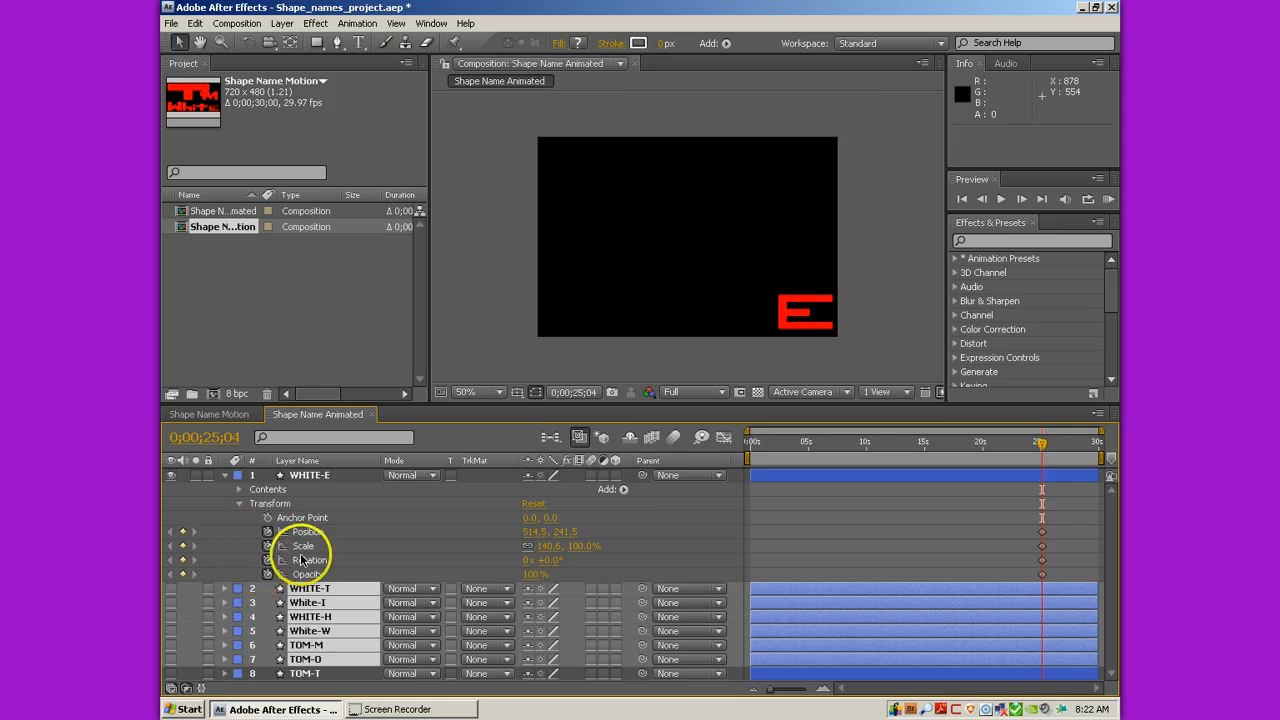
Keyframe the WHITE-E layer's Rotation at about -158° at 0;00;19;29
{"action": "mouse_move", "coordinate": [1044, 445]}
{"action": "left_mouse_down"}
{"action": "mouse_move", "coordinate": [1014, 447]}
{"action": "mouse_move", "coordinate": [1045, 452]}
{"action": "left_mouse_up"}
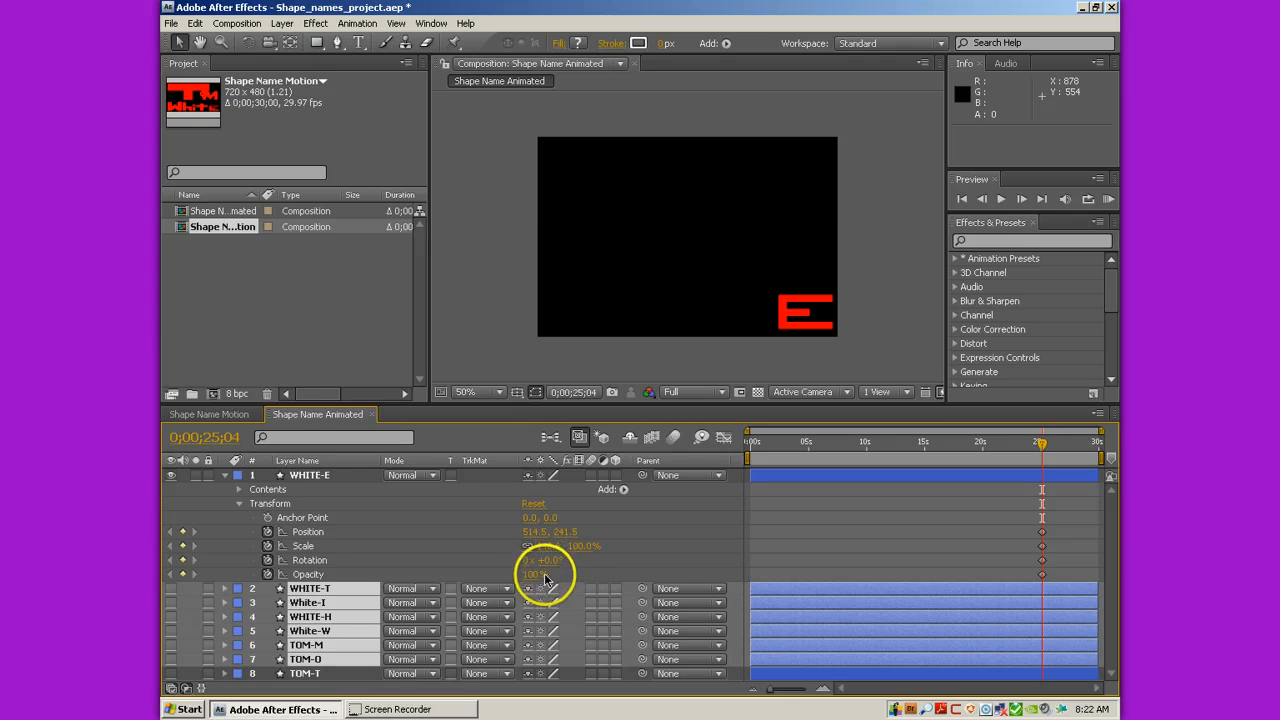
{"action": "left_click_drag", "start_coordinate": [1034, 448], "coordinate": [979, 456]}
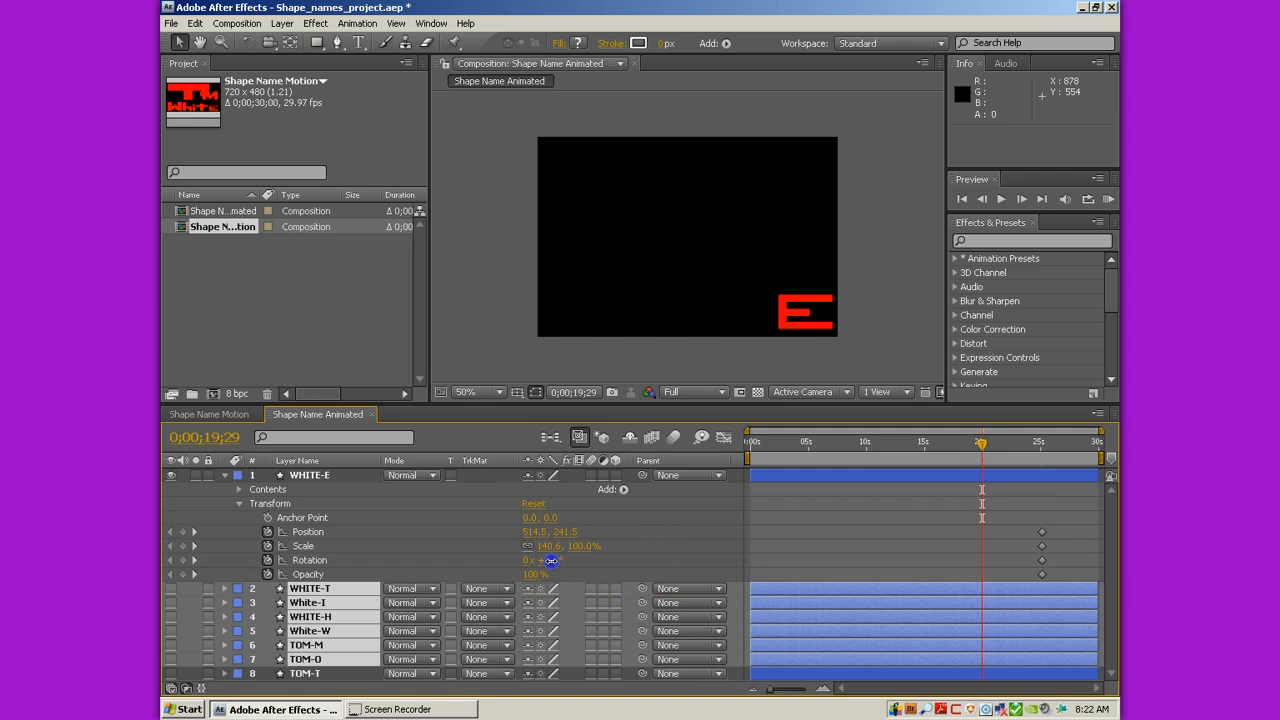
{"action": "left_click_drag", "start_coordinate": [549, 561], "coordinate": [551, 561]}
{"action": "left_click", "coordinate": [420, 565]}
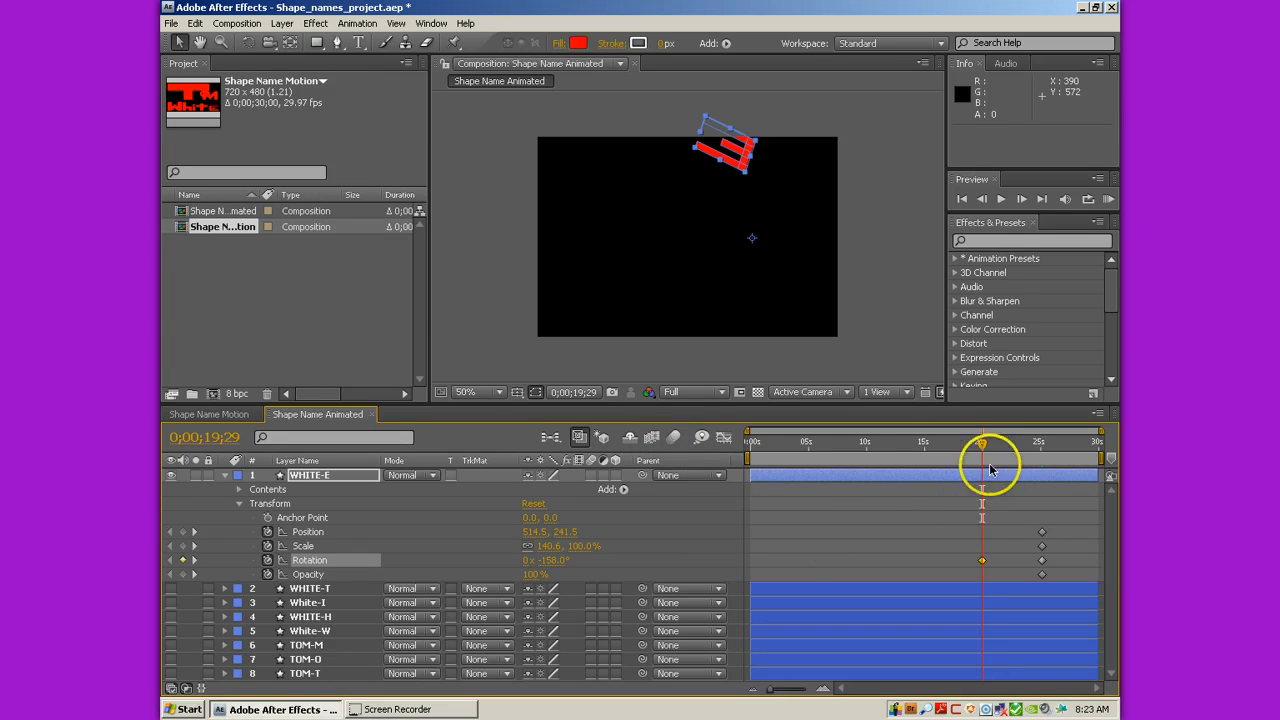
Set the WHITE-E layer's Scale to 0% at 0;00;19;29 and preview the animation from there
{"action": "left_click_drag", "start_coordinate": [574, 543], "coordinate": [580, 543]}
{"action": "left_click", "coordinate": [566, 545]}
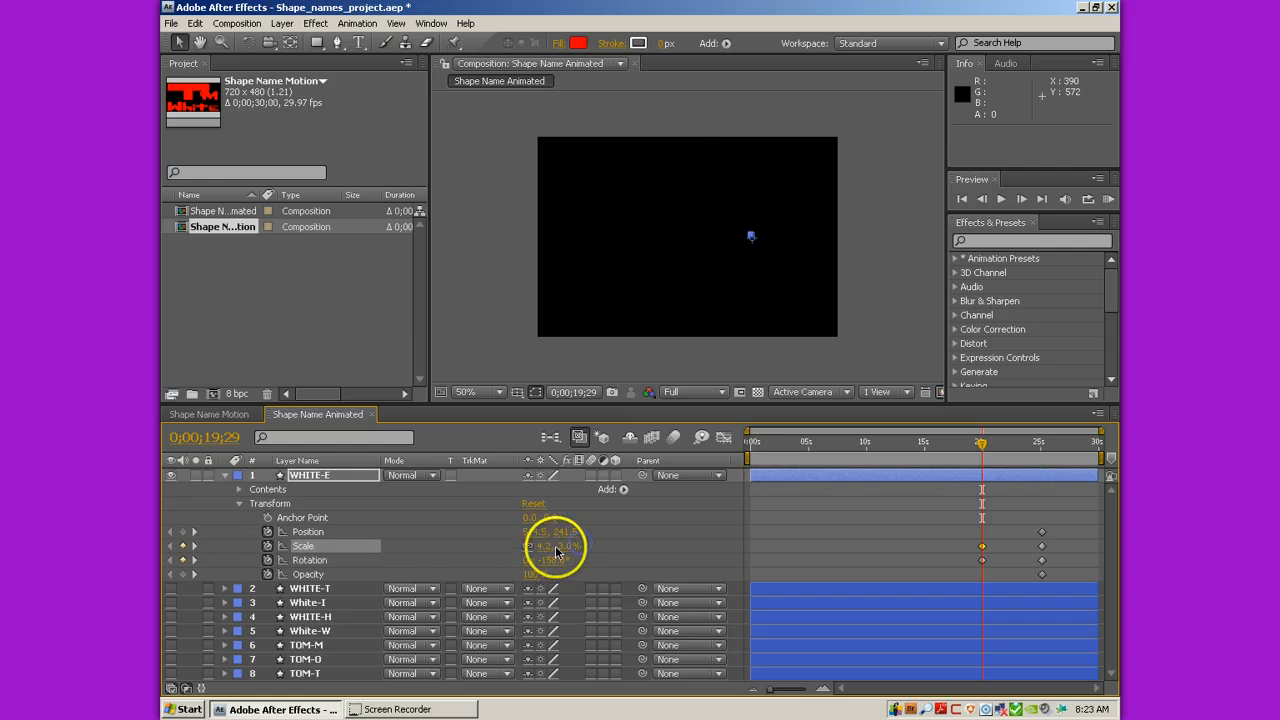
{"action": "type", "text": "3"}
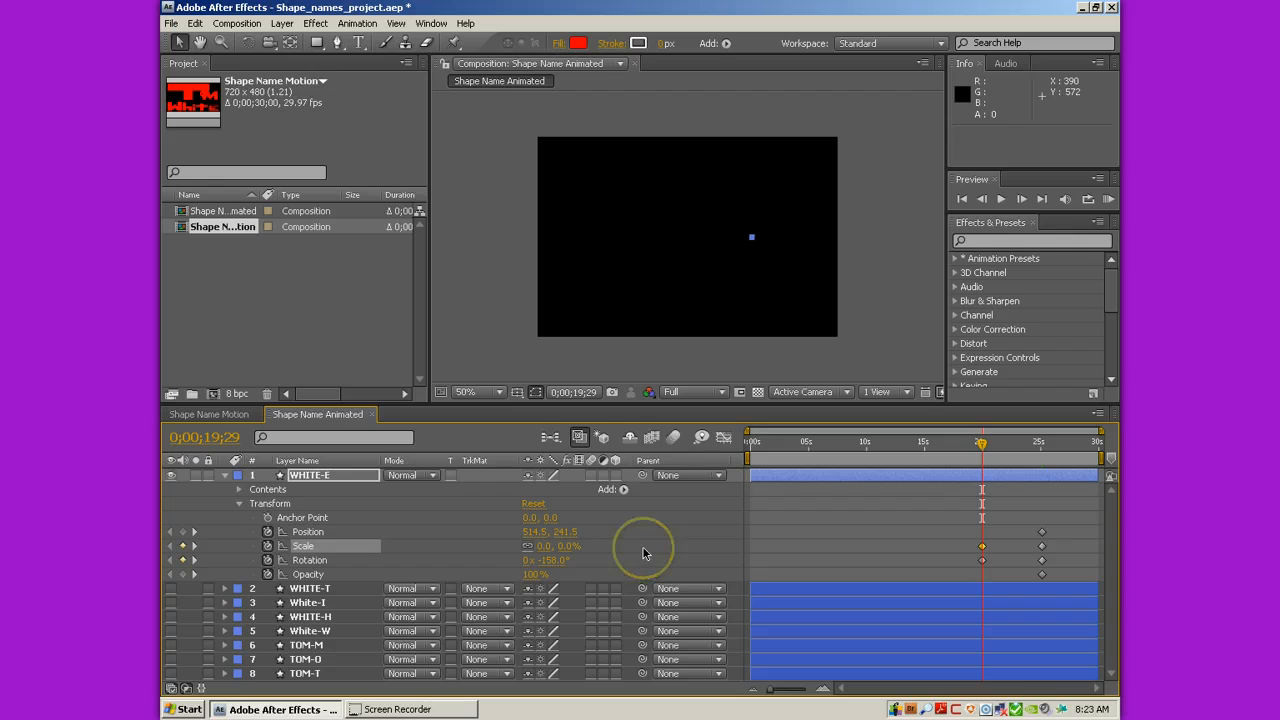
{"action": "key", "text": "space"}
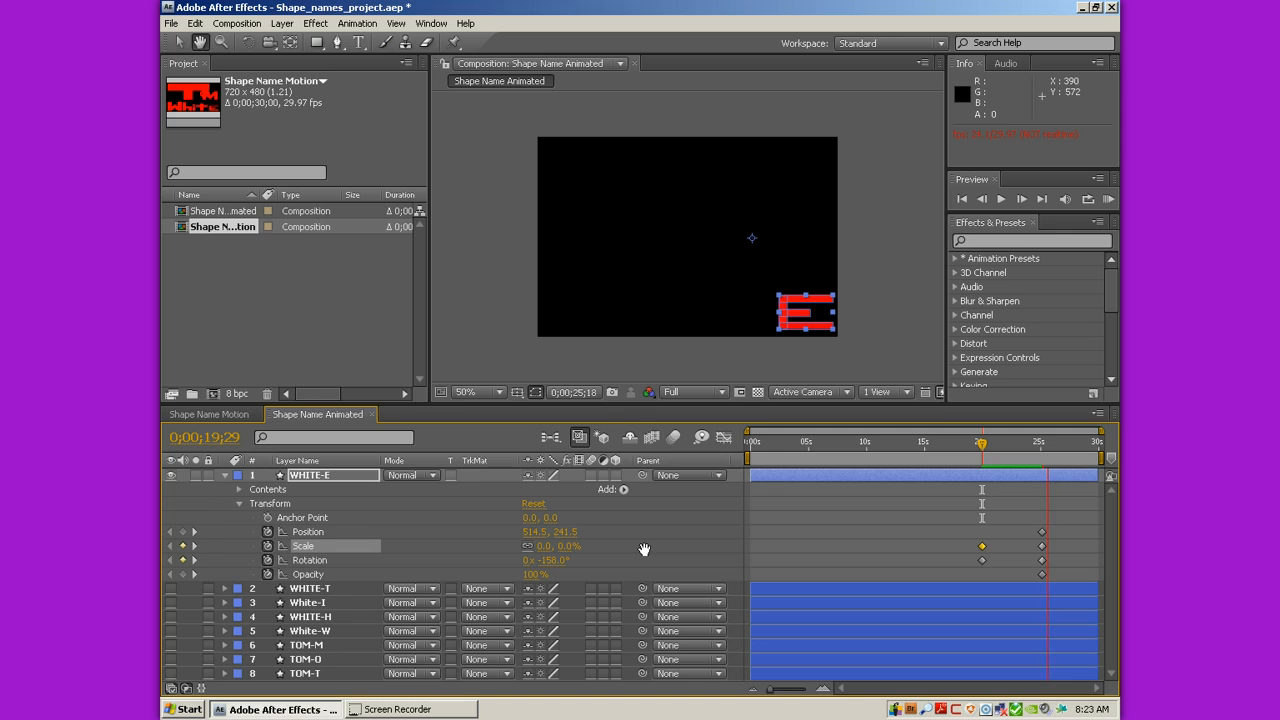
Add a Scale keyframe of 100% to the WHITE-E layer at 0;00;12;02
{"action": "left_click_drag", "start_coordinate": [982, 442], "coordinate": [890, 449]}
{"action": "left_click", "coordinate": [571, 545]}
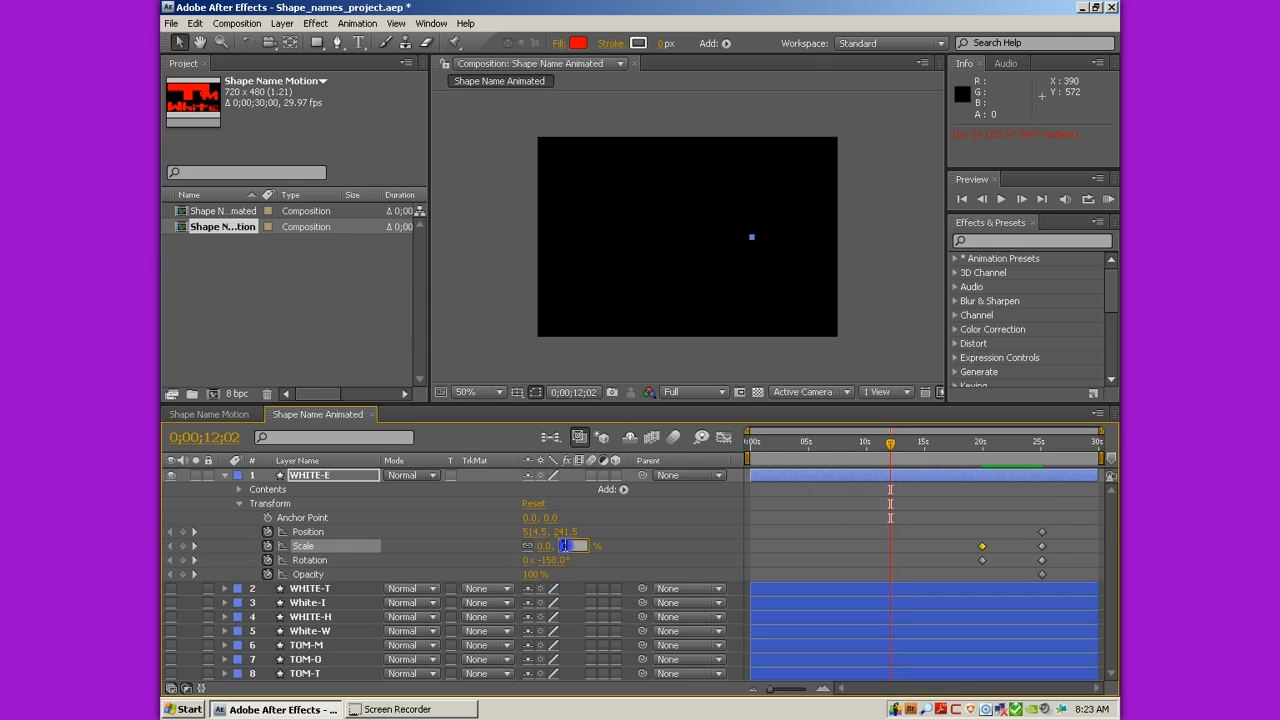
{"action": "key", "text": "Return"}
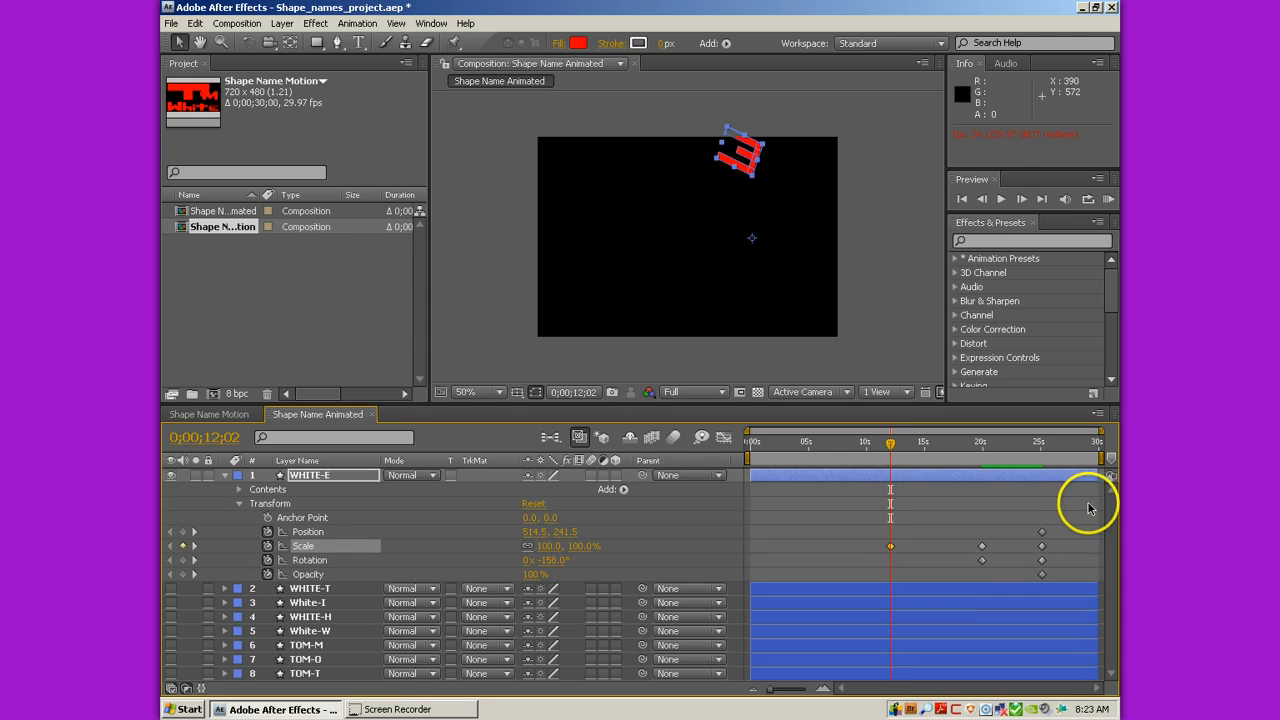
Add a 0% Scale keyframe to the WHITE-E layer at 0;00;04;16 and preview the animation from the start
{"action": "left_click_drag", "start_coordinate": [890, 449], "coordinate": [846, 458]}
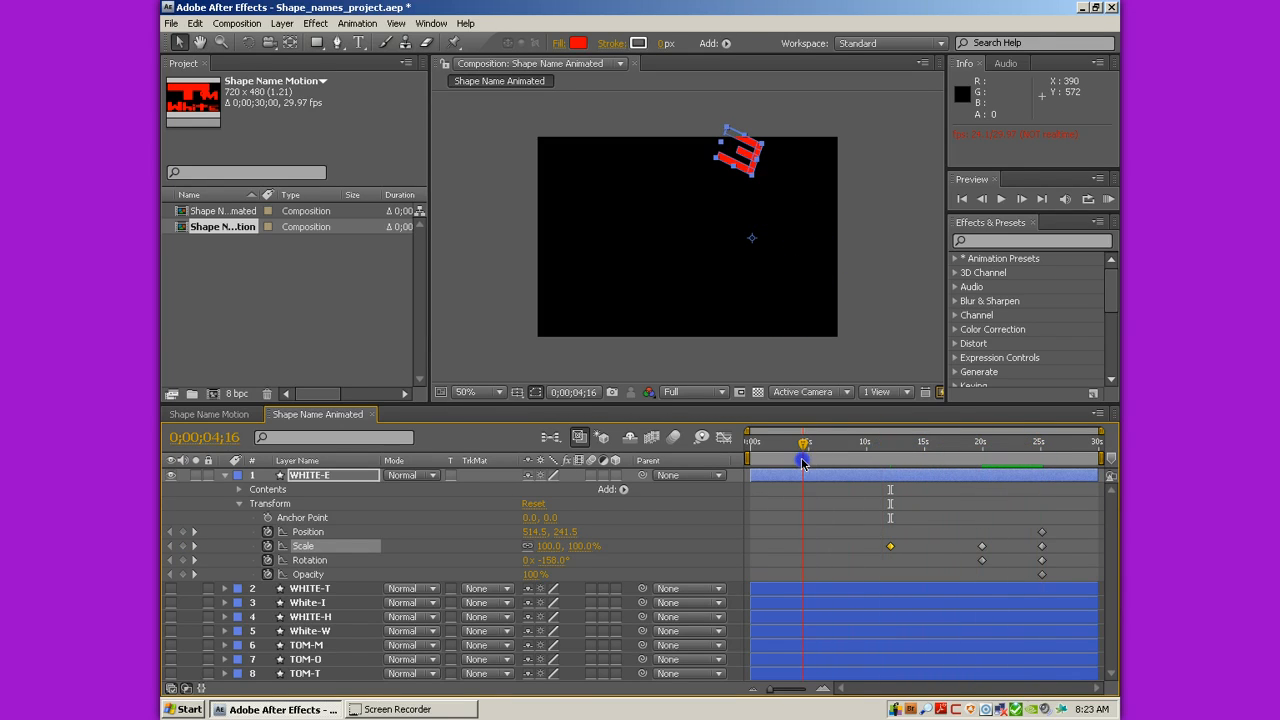
{"action": "left_click", "coordinate": [583, 545]}
{"action": "type", "text": "0"}
{"action": "key", "text": "Return"}
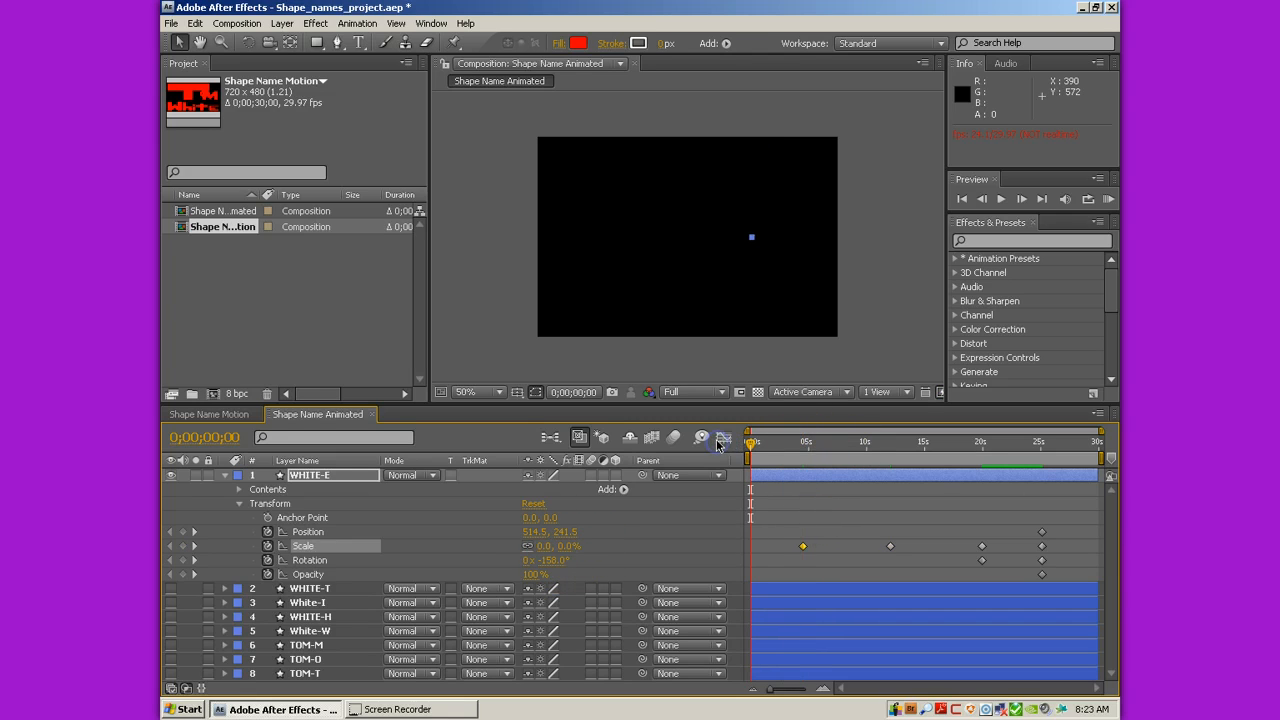
{"action": "key", "text": "space"}
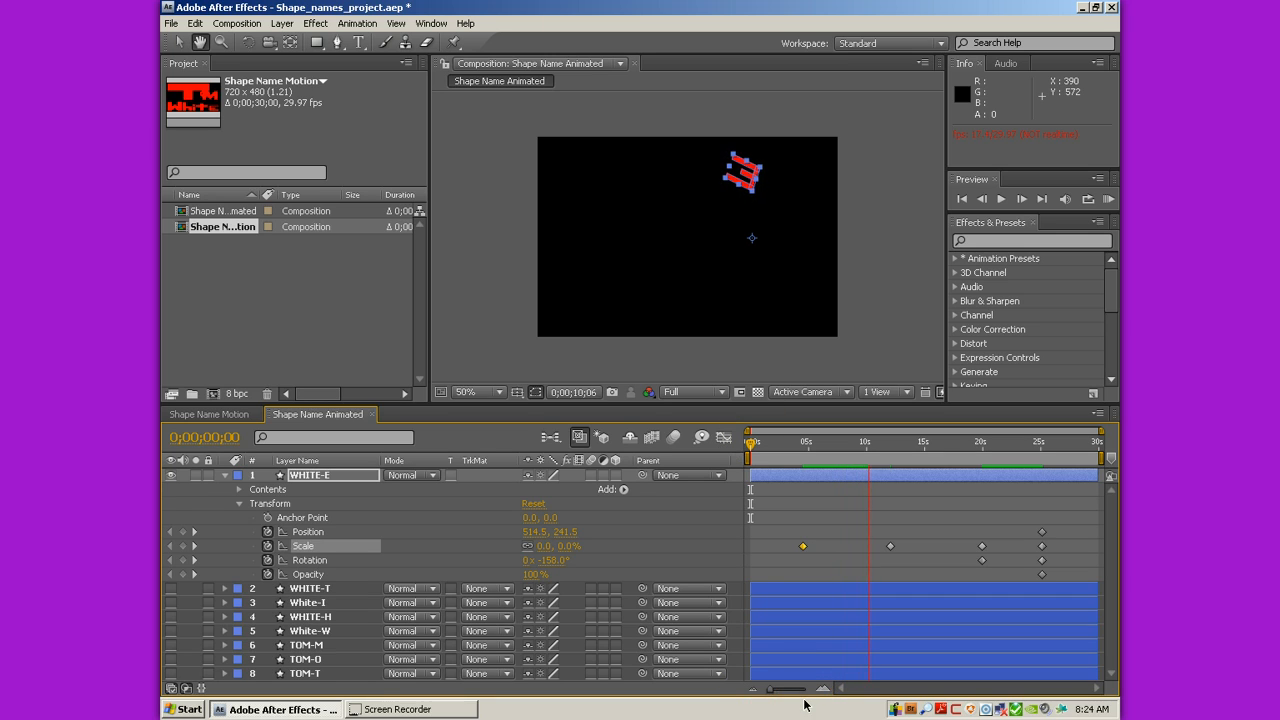
{"action": "left_click", "coordinate": [890, 546]}
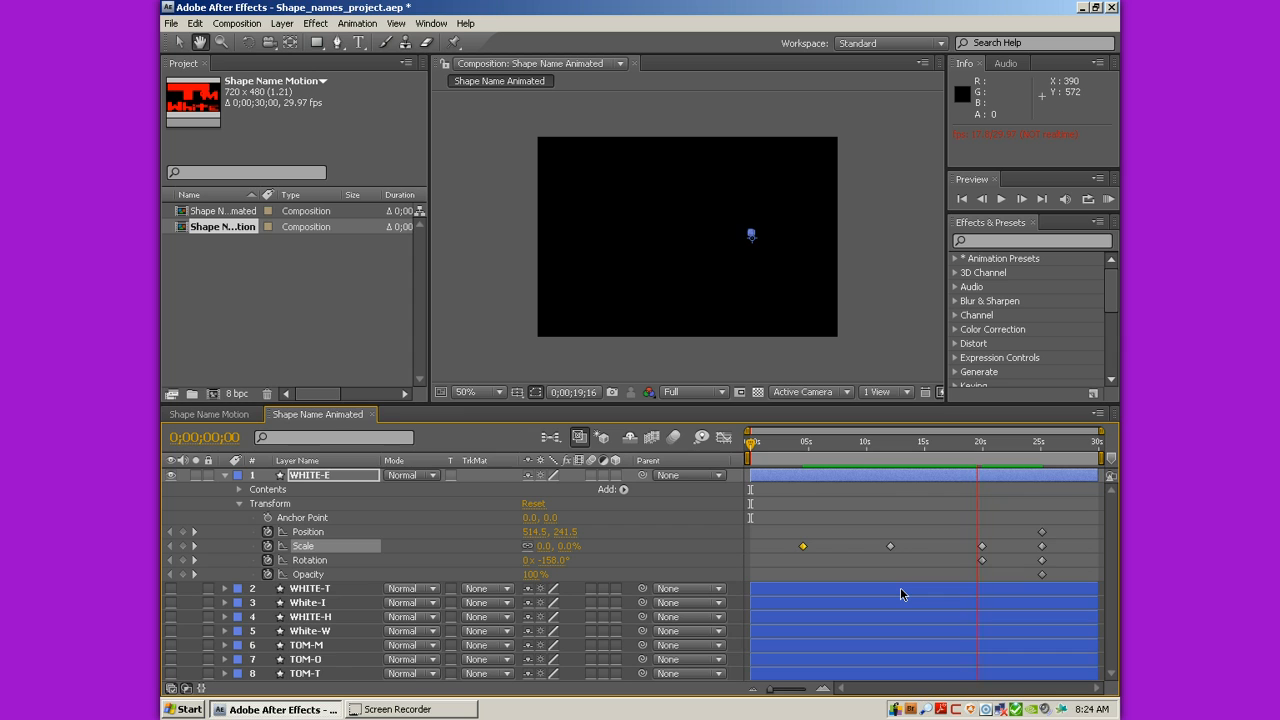
Play back and scrub through the WHITE-E animation to check how the letter scales and rotates over time
{"action": "key", "text": "space"}
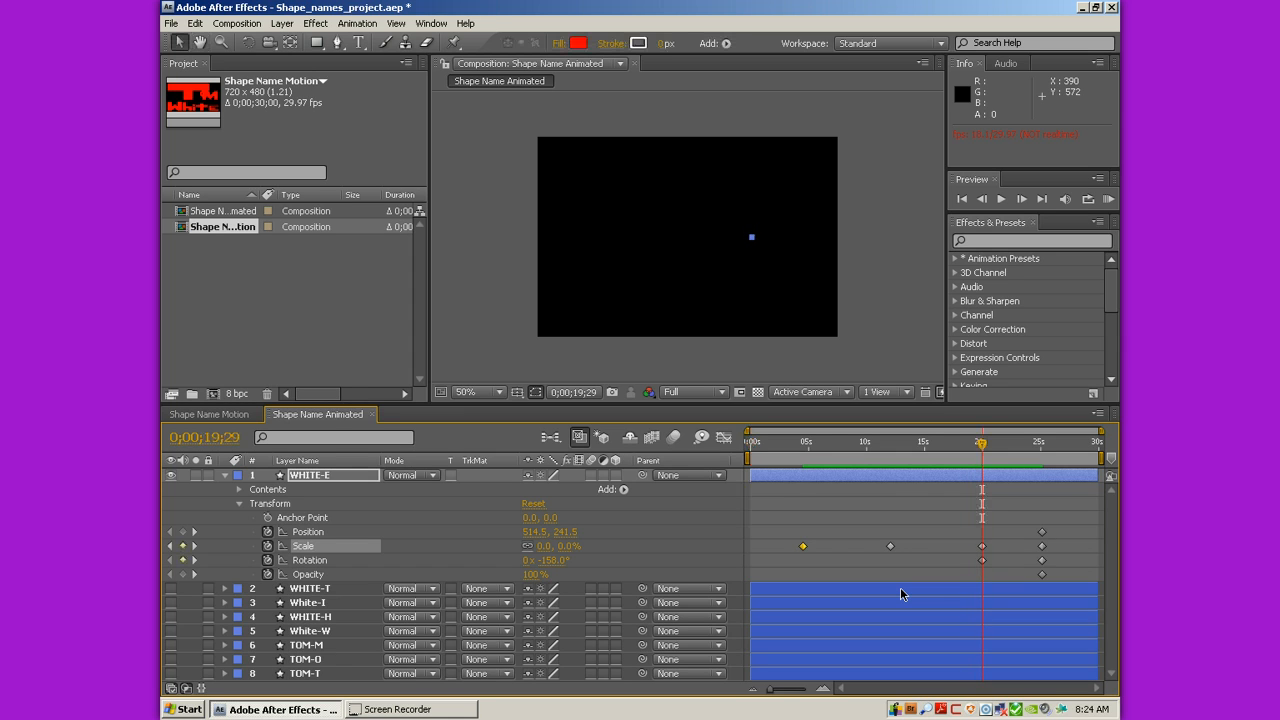
{"action": "left_click", "coordinate": [884, 316]}
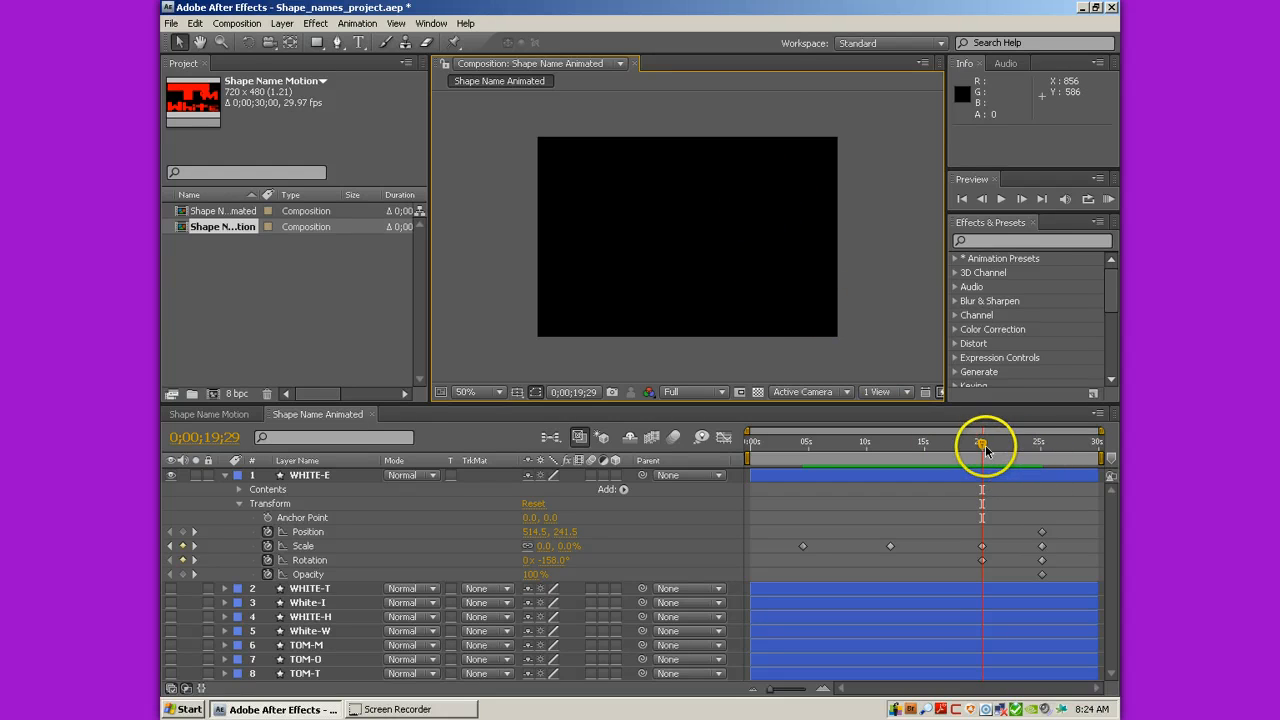
{"action": "key", "text": "space"}
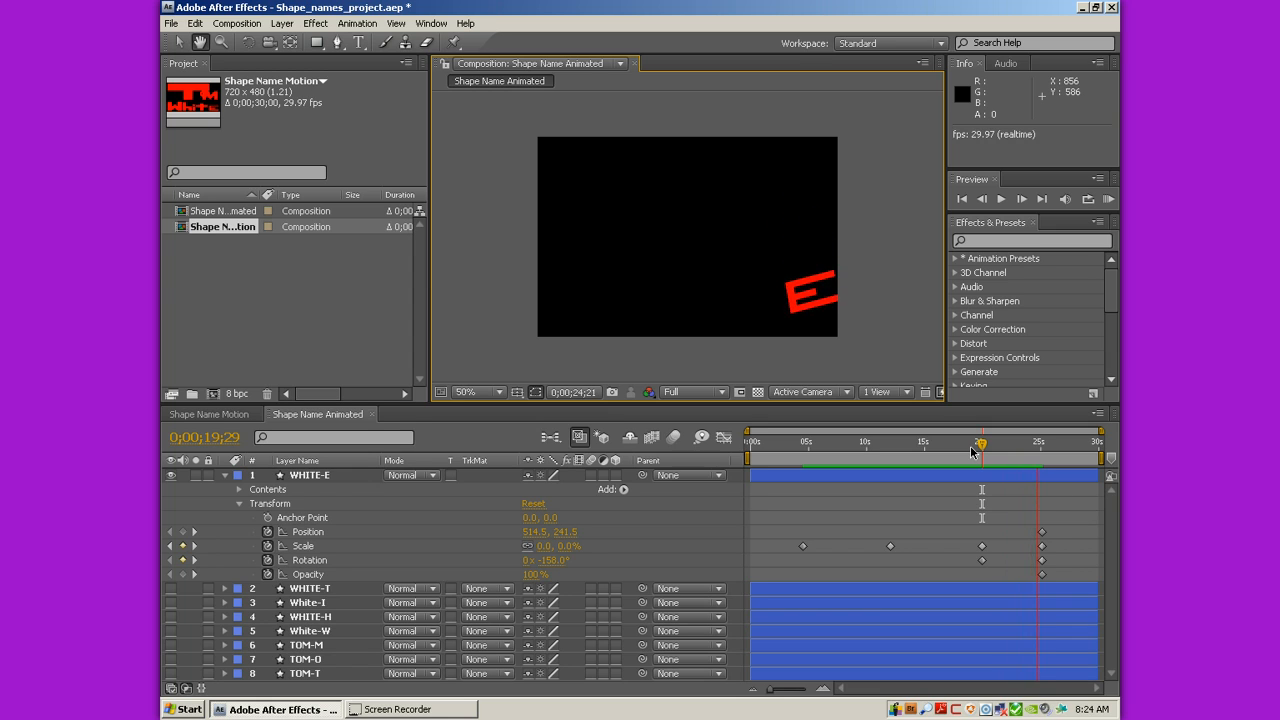
{"action": "left_click_drag", "start_coordinate": [929, 449], "coordinate": [843, 451]}
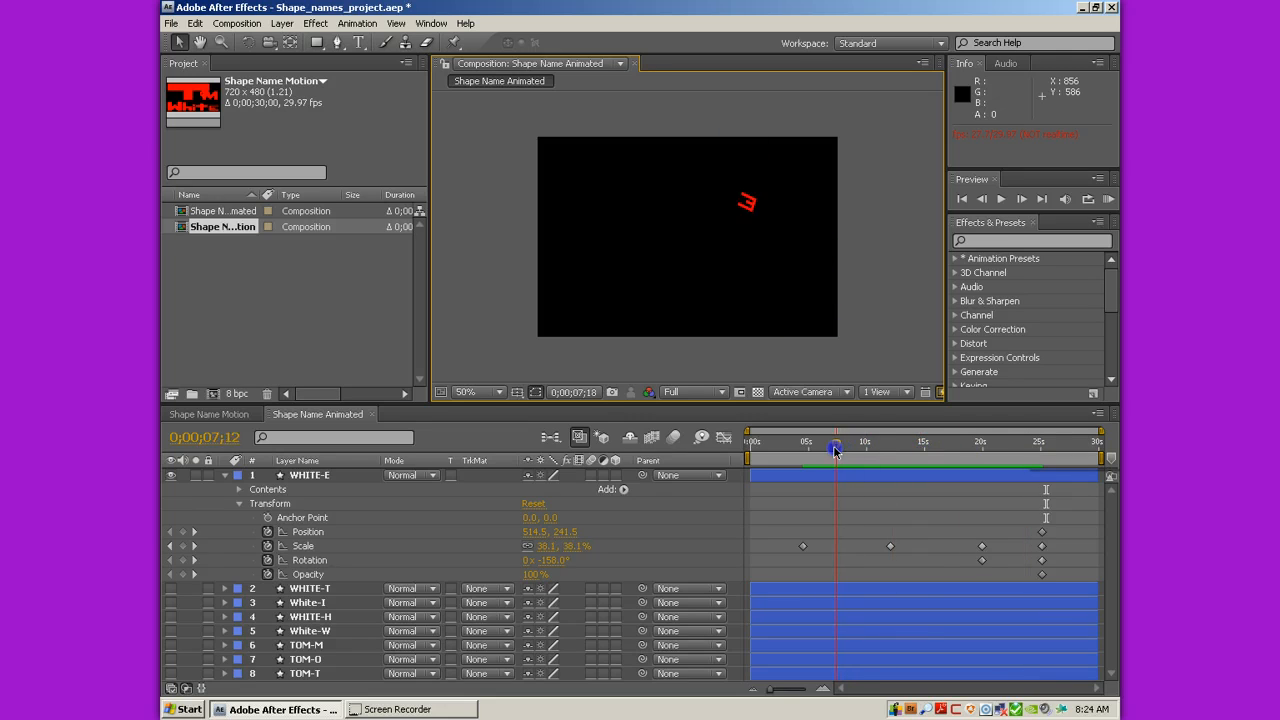
{"action": "left_click", "coordinate": [744, 461]}
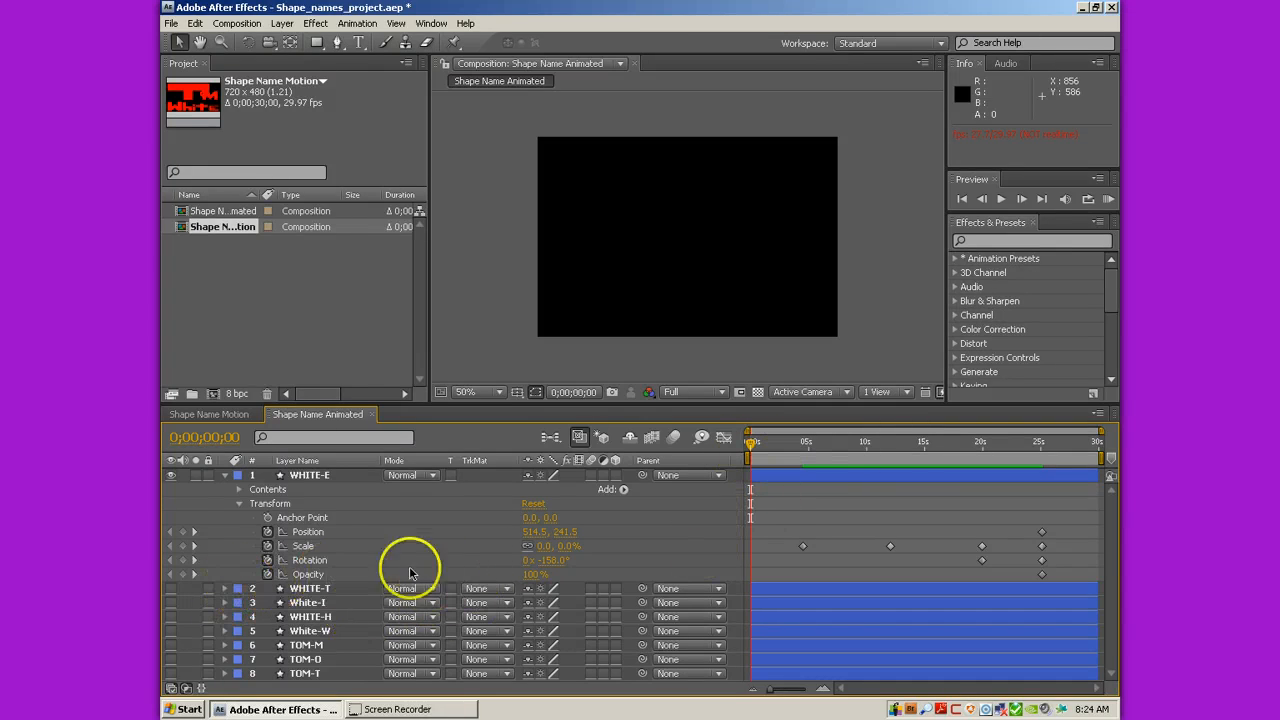
{"action": "left_click_drag", "start_coordinate": [749, 441], "coordinate": [892, 473]}
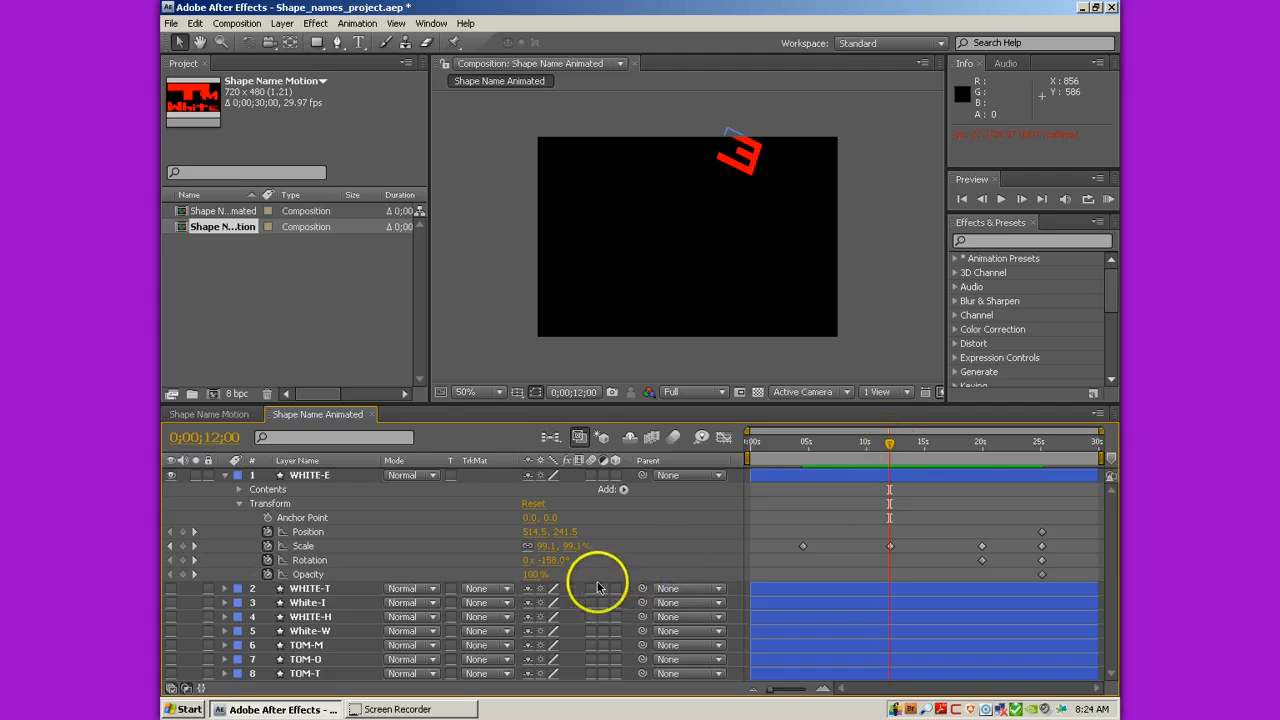
{"action": "left_click_drag", "start_coordinate": [889, 449], "coordinate": [963, 451]}
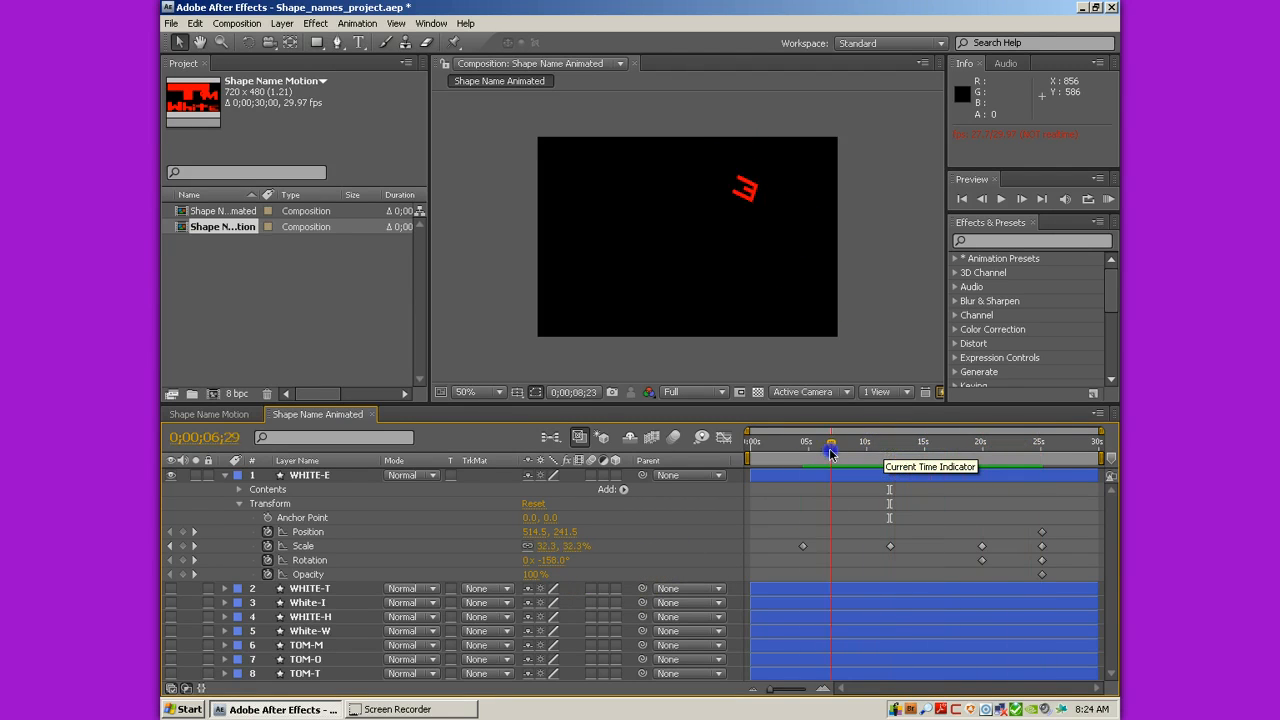
{"action": "left_click_drag", "start_coordinate": [830, 453], "coordinate": [718, 458]}
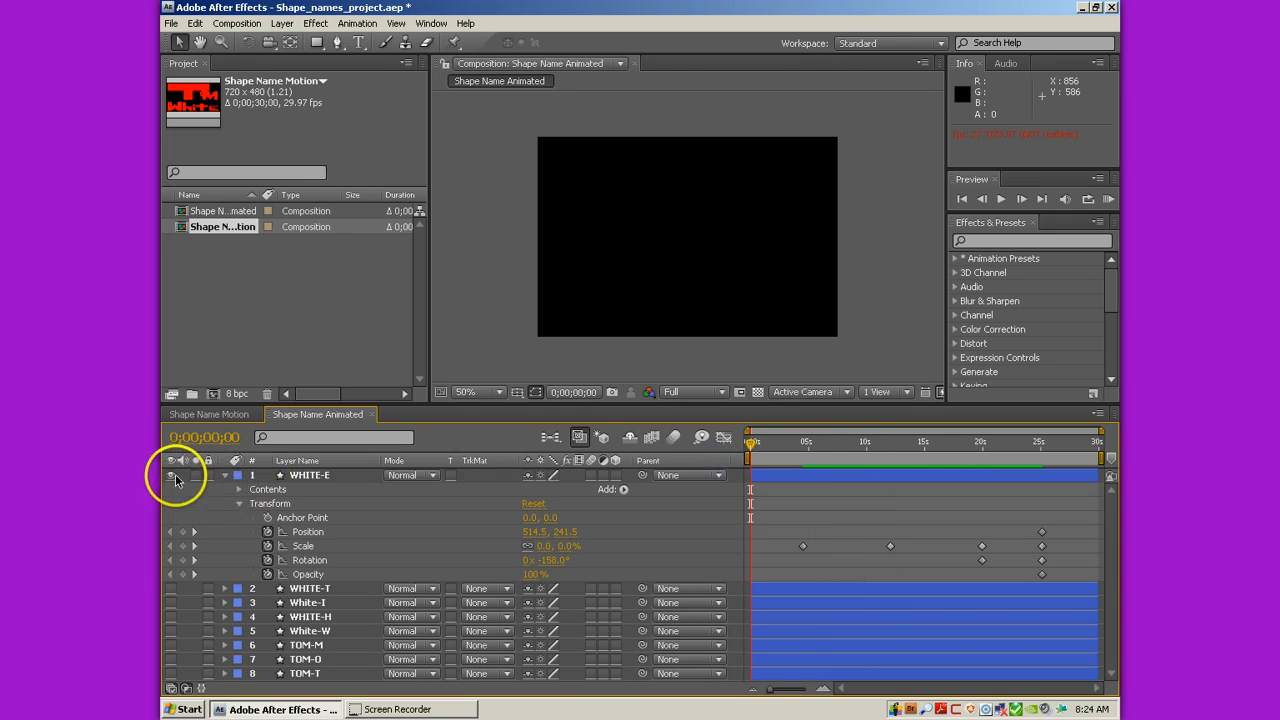
Collapse the WHITE-E layer, make the WHITE-T layer visible and expand its Transform properties
{"action": "left_click", "coordinate": [225, 476]}
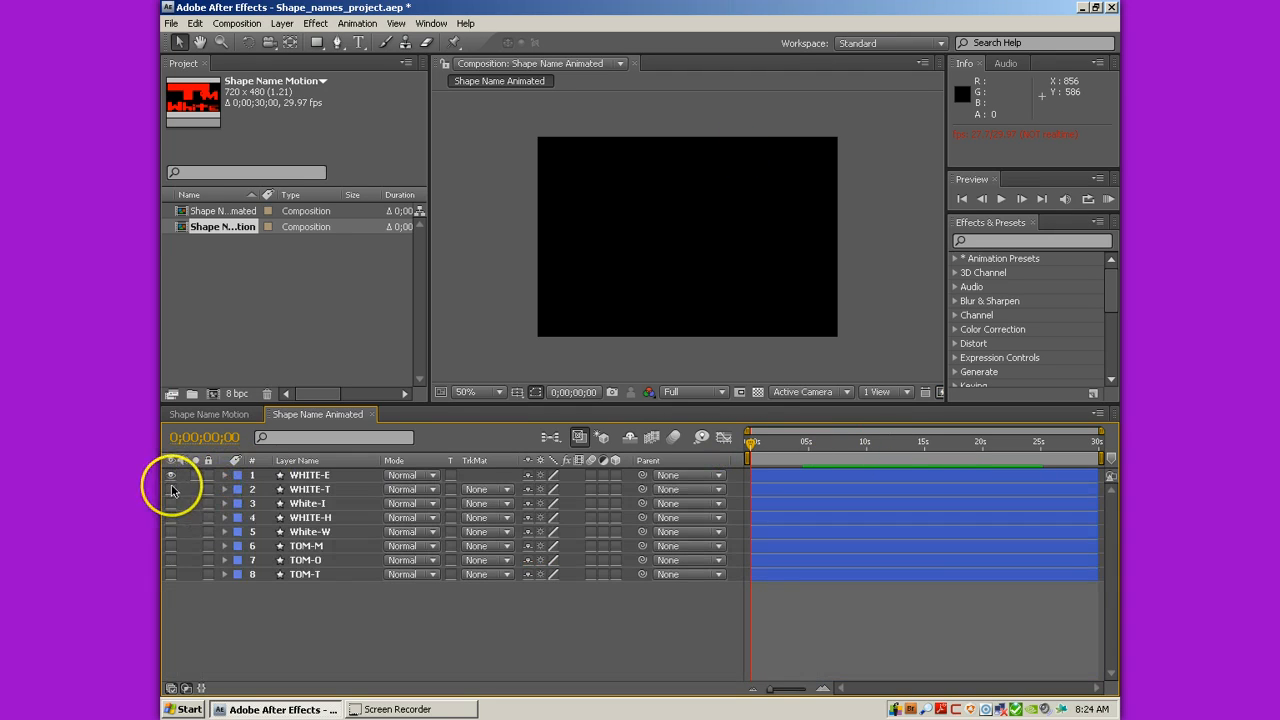
{"action": "left_click", "coordinate": [171, 489]}
{"action": "left_click", "coordinate": [225, 490]}
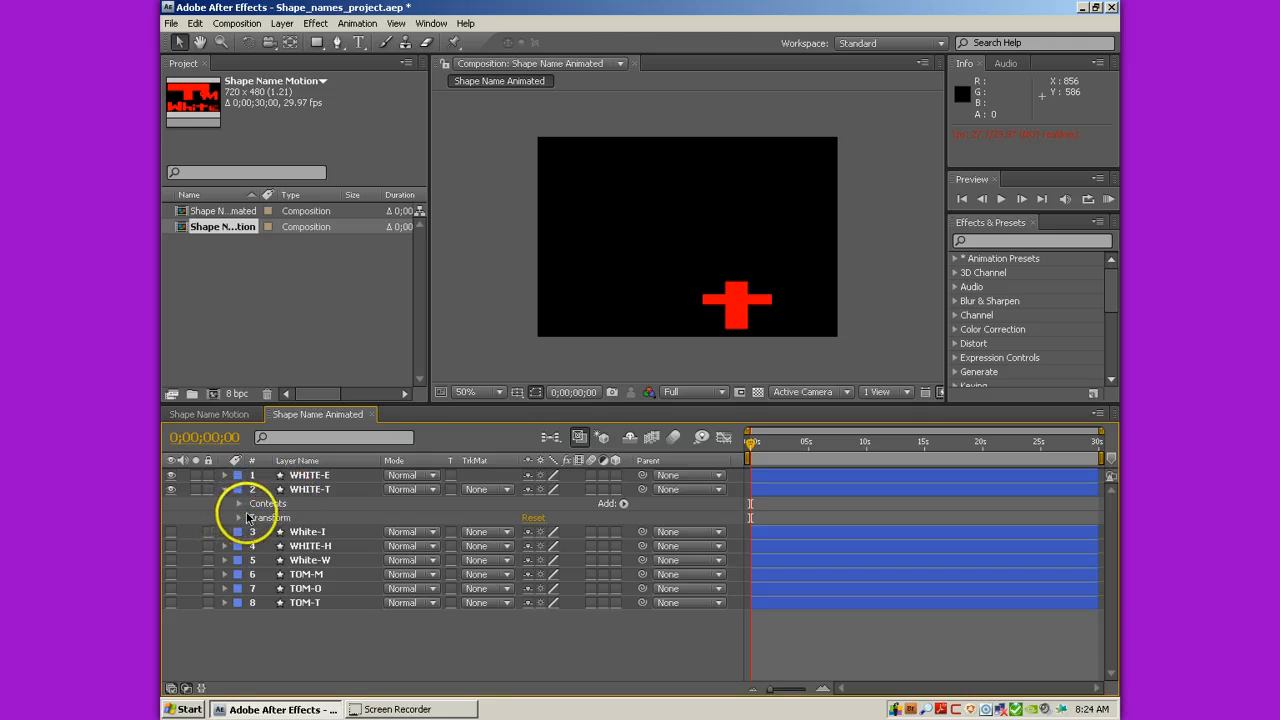
{"action": "left_click", "coordinate": [240, 518]}
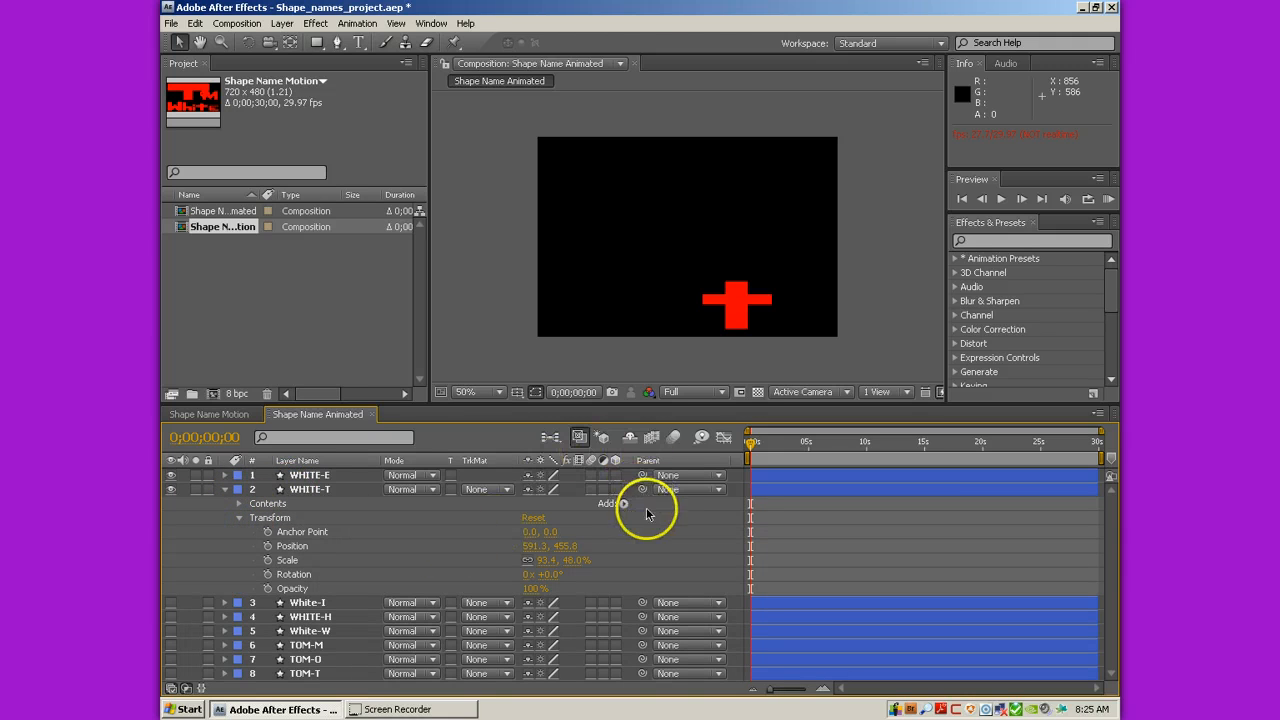
Enable keyframing for the WHITE-T layer's Position, Scale, Rotation and Opacity at 0;00;23;23
{"action": "left_click", "coordinate": [1041, 446]}
{"action": "mouse_move", "coordinate": [1038, 451]}
{"action": "left_mouse_down"}
{"action": "mouse_move", "coordinate": [1014, 451]}
{"action": "mouse_move", "coordinate": [1026, 450]}
{"action": "left_mouse_up"}
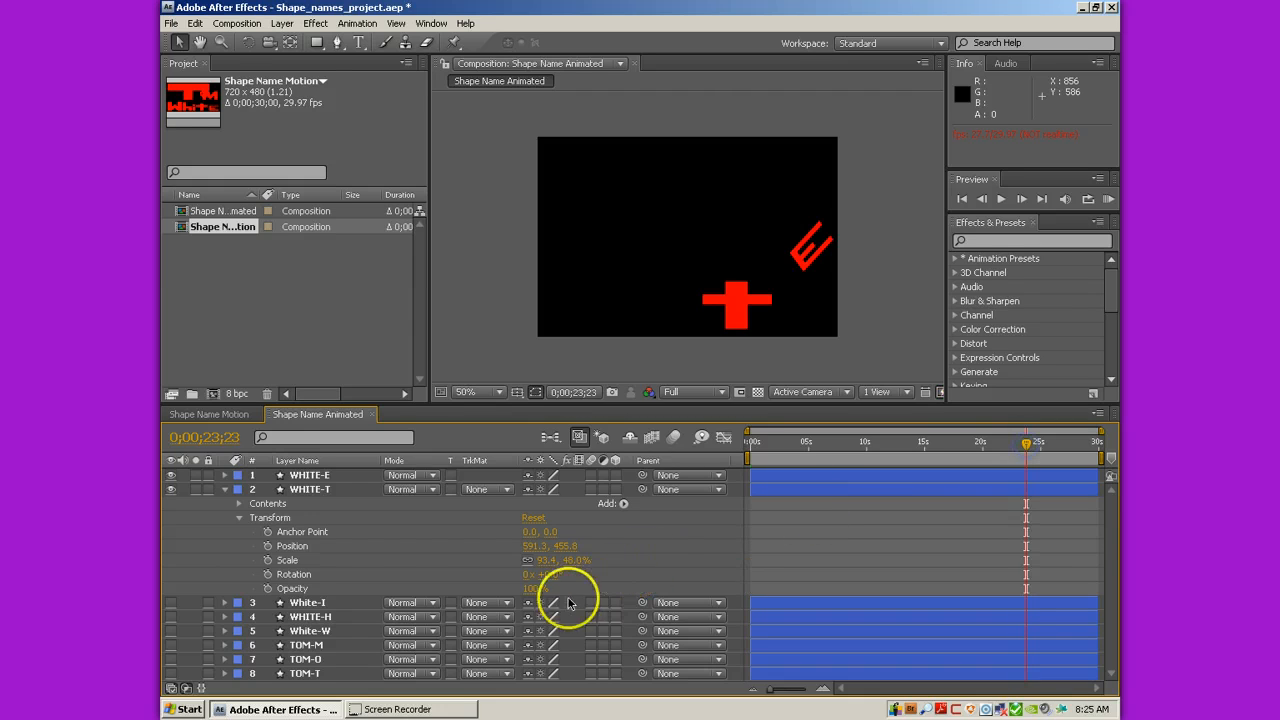
{"action": "left_click", "coordinate": [269, 547]}
{"action": "left_click", "coordinate": [268, 560]}
{"action": "left_click", "coordinate": [268, 574]}
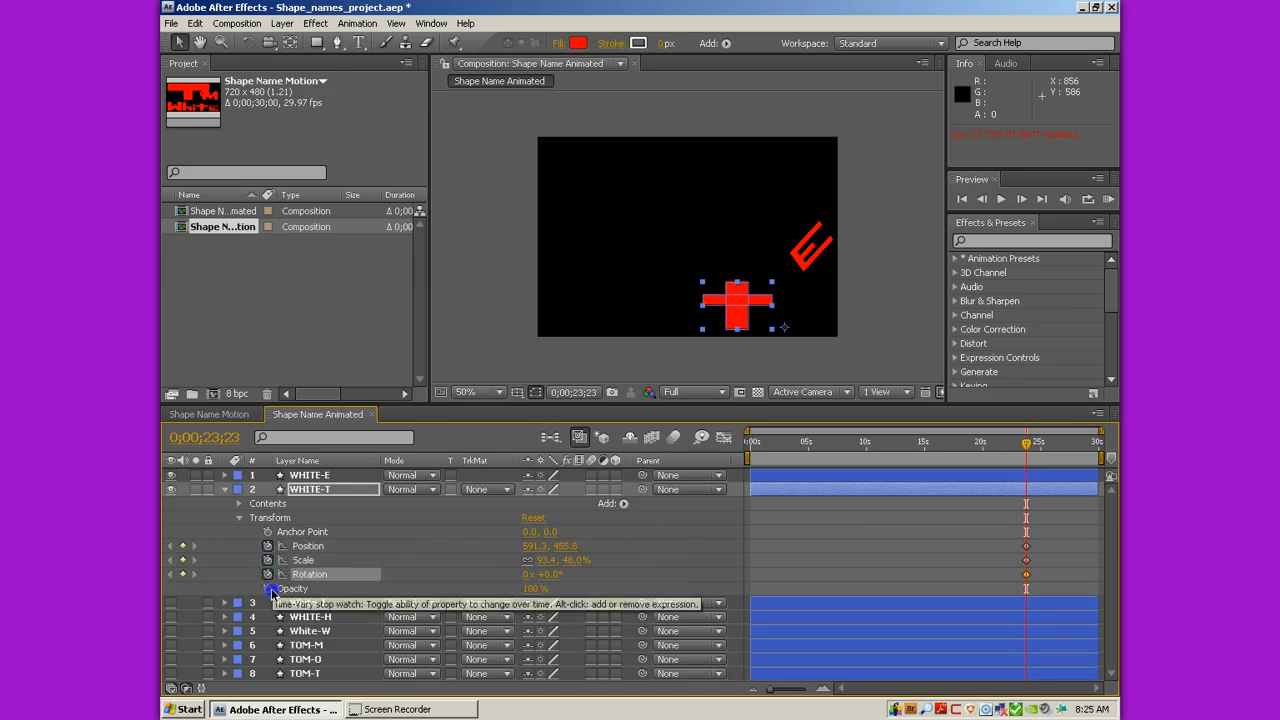
{"action": "left_click", "coordinate": [268, 588]}
Keyframe the WHITE-T layer's Opacity at 0% at 0;00;20;01 and at 100% at 0;00;14;28
{"action": "left_click_drag", "start_coordinate": [1036, 446], "coordinate": [984, 446]}
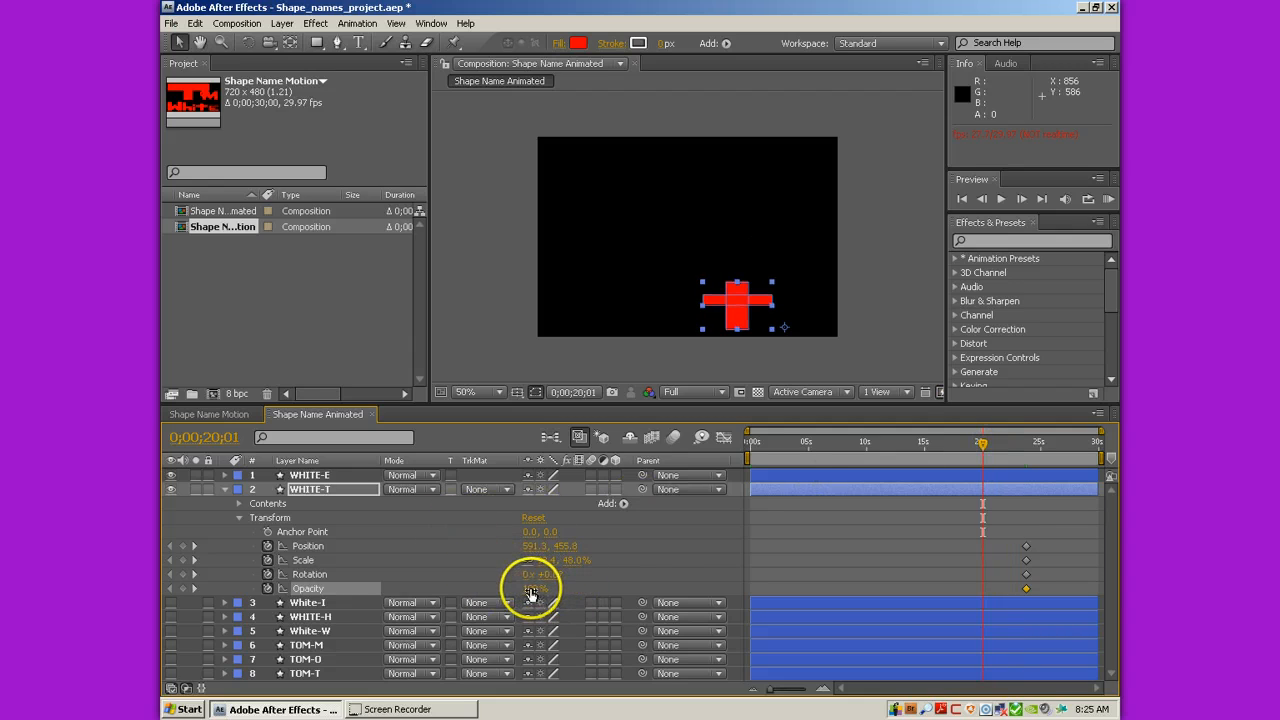
{"action": "left_click_drag", "start_coordinate": [531, 588], "coordinate": [531, 588]}
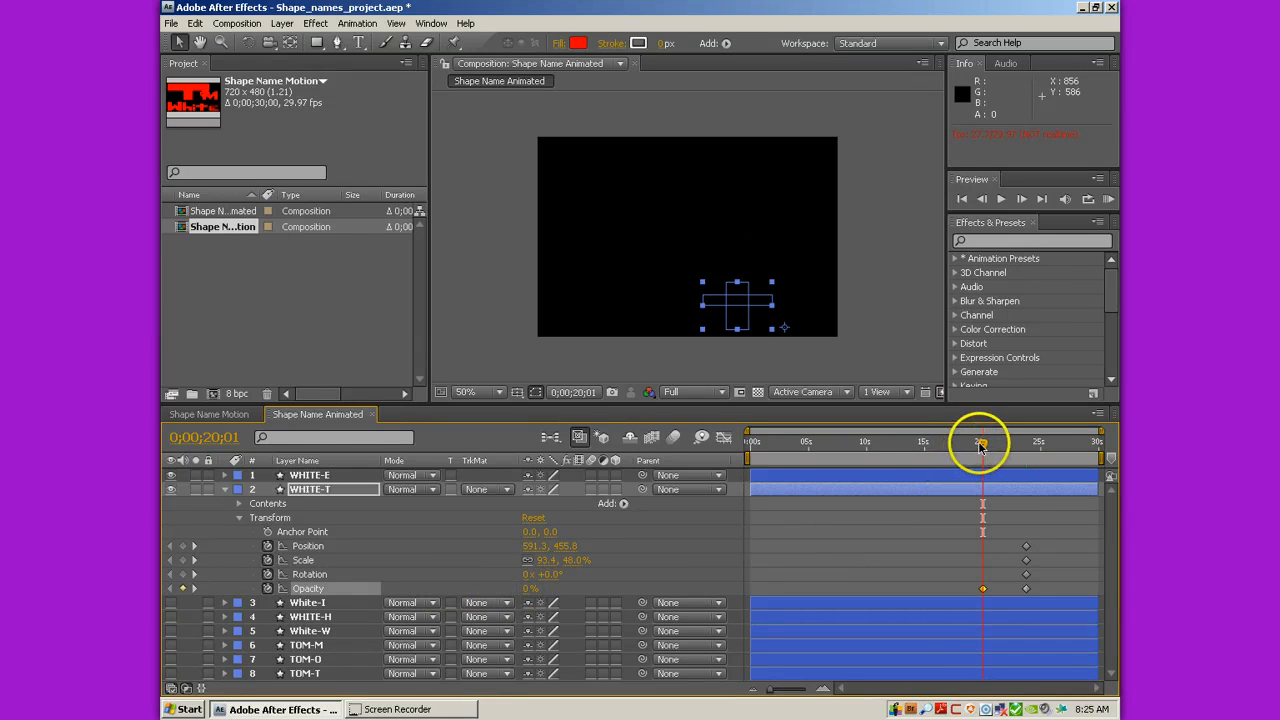
{"action": "left_click_drag", "start_coordinate": [980, 444], "coordinate": [923, 446]}
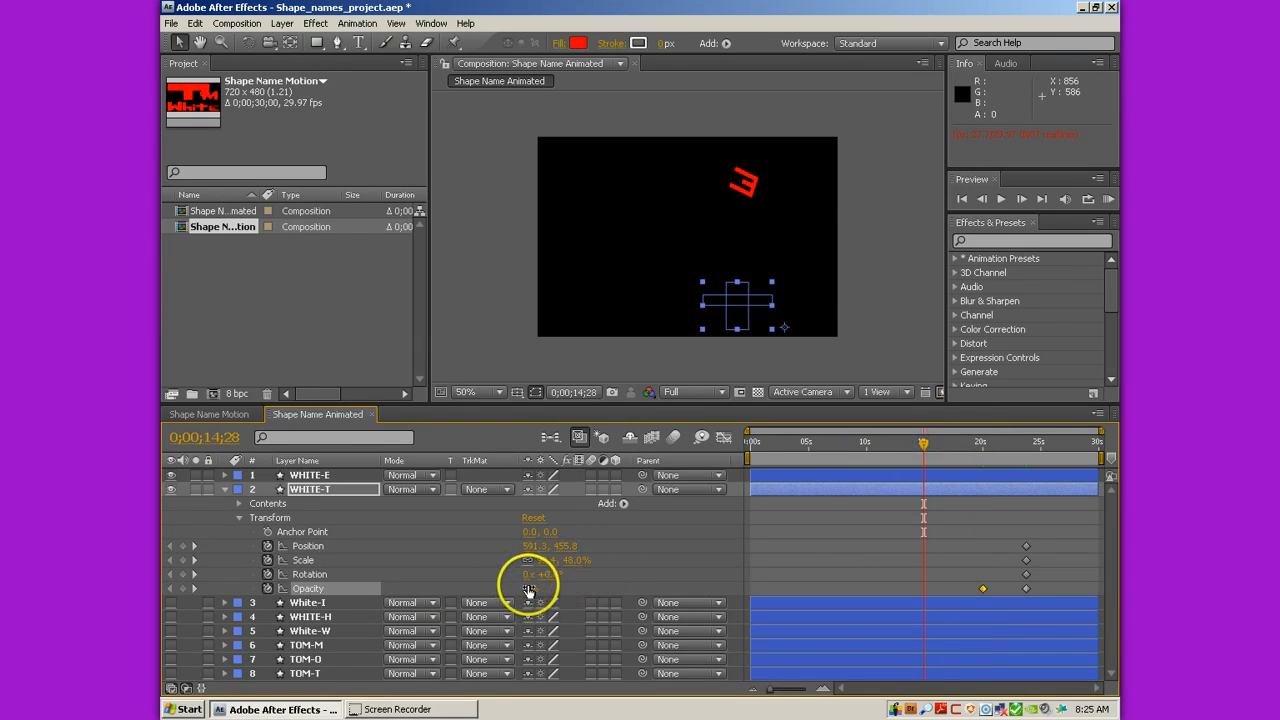
{"action": "left_click_drag", "start_coordinate": [529, 588], "coordinate": [620, 588]}
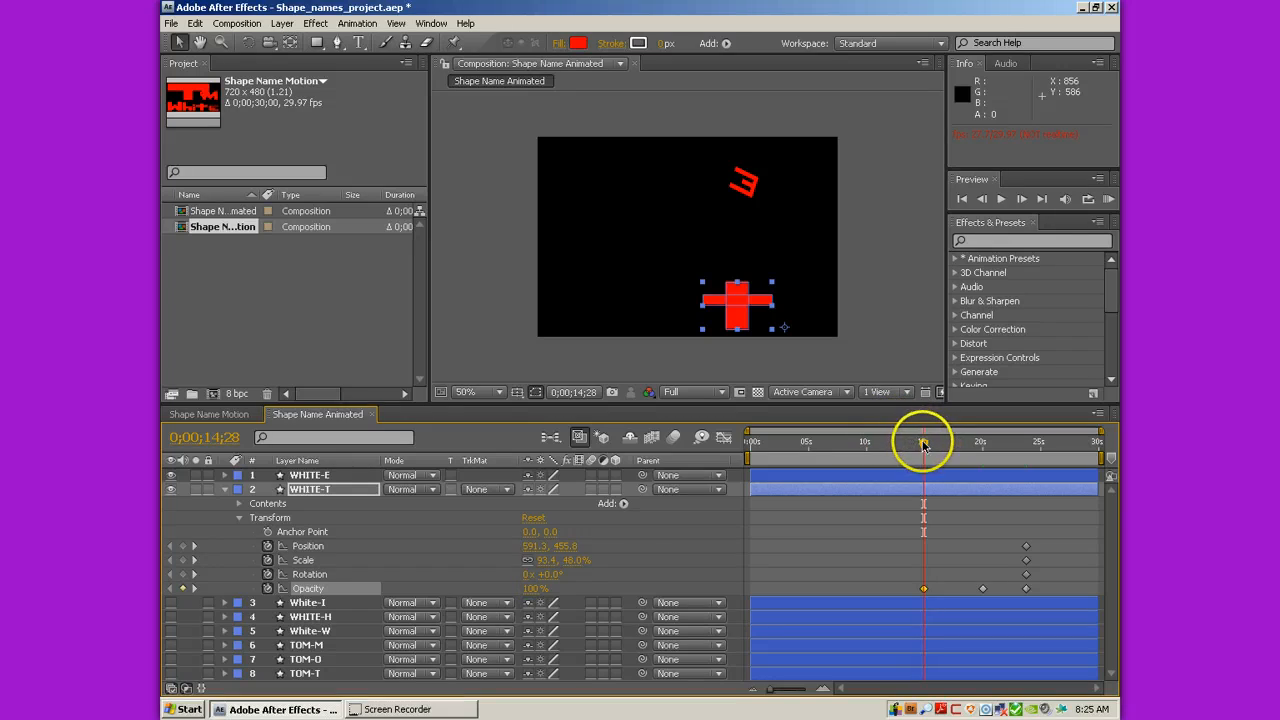
Add WHITE-T Opacity keyframes at 0;00;10;04, about 5 seconds and 0;00;00;00, with 0% at the start, and preview the flicker
{"action": "left_click_drag", "start_coordinate": [923, 444], "coordinate": [868, 447]}
{"action": "mouse_move", "coordinate": [536, 588]}
{"action": "left_mouse_down"}
{"action": "mouse_move", "coordinate": [563, 600]}
{"action": "mouse_move", "coordinate": [538, 591]}
{"action": "left_mouse_up"}
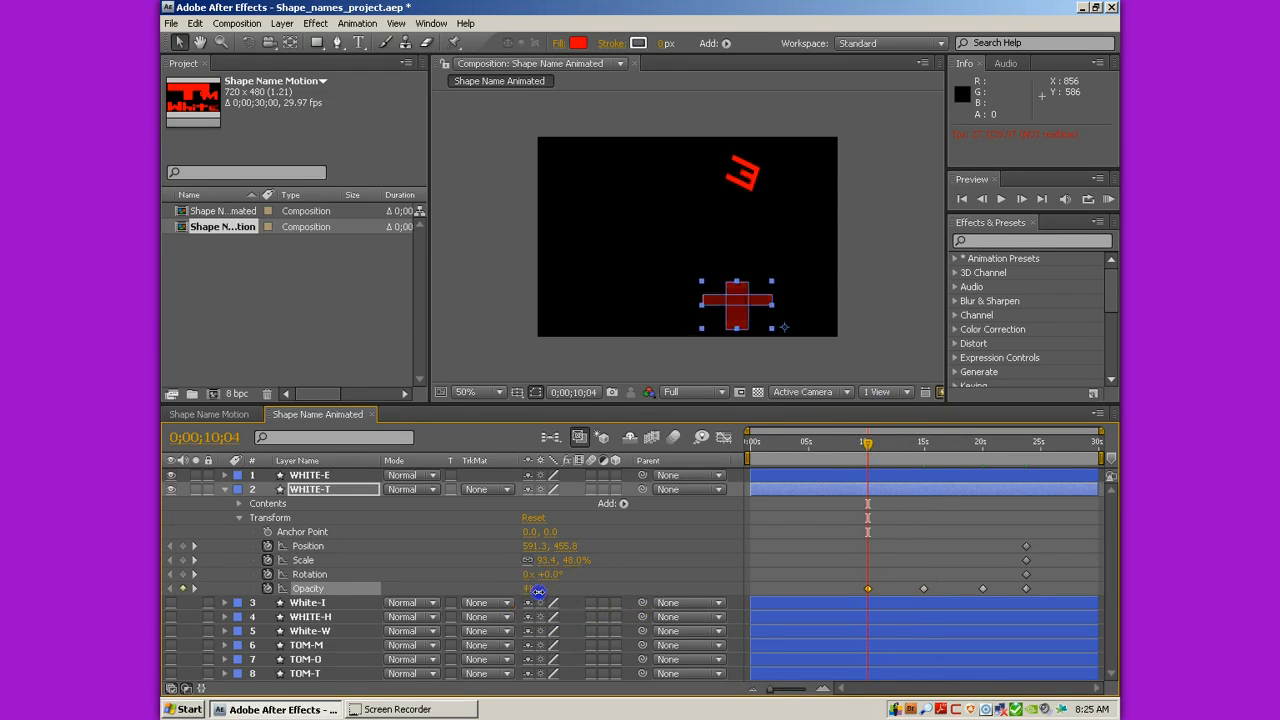
{"action": "left_click", "coordinate": [808, 447]}
{"action": "left_click_drag", "start_coordinate": [525, 588], "coordinate": [526, 590]}
{"action": "left_click", "coordinate": [1108, 200]}
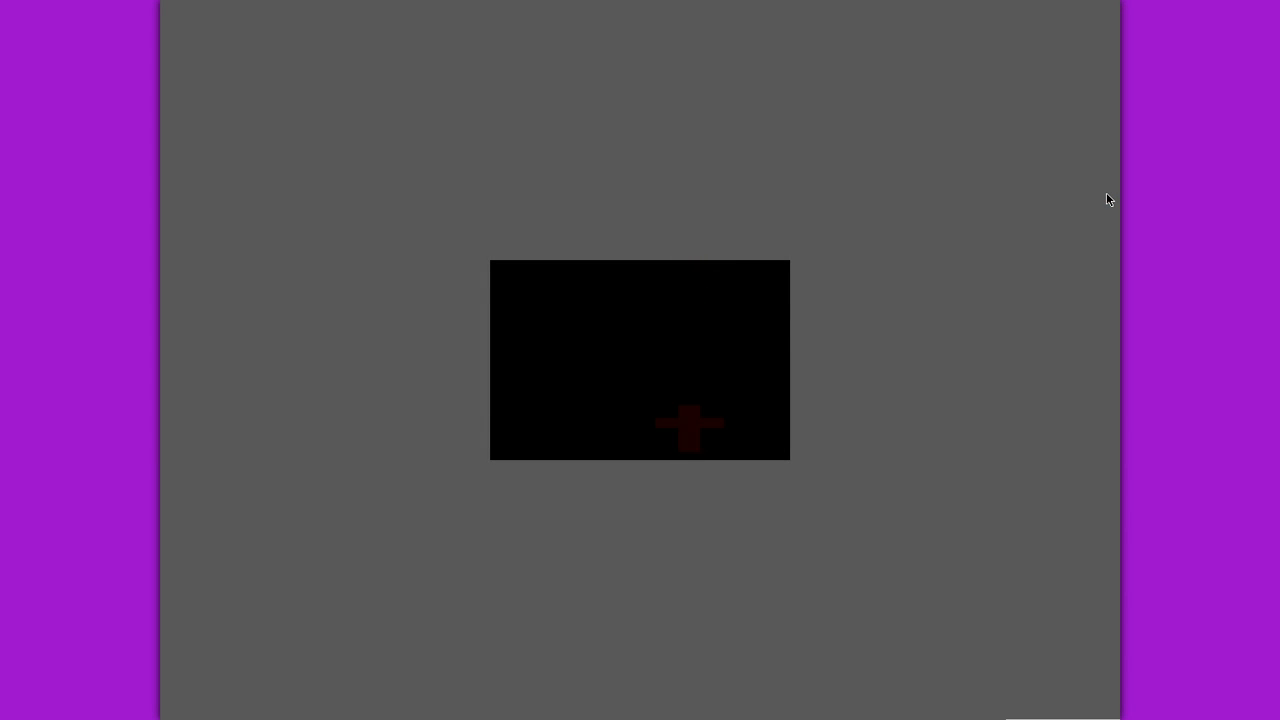
{"action": "left_click", "coordinate": [1108, 240]}
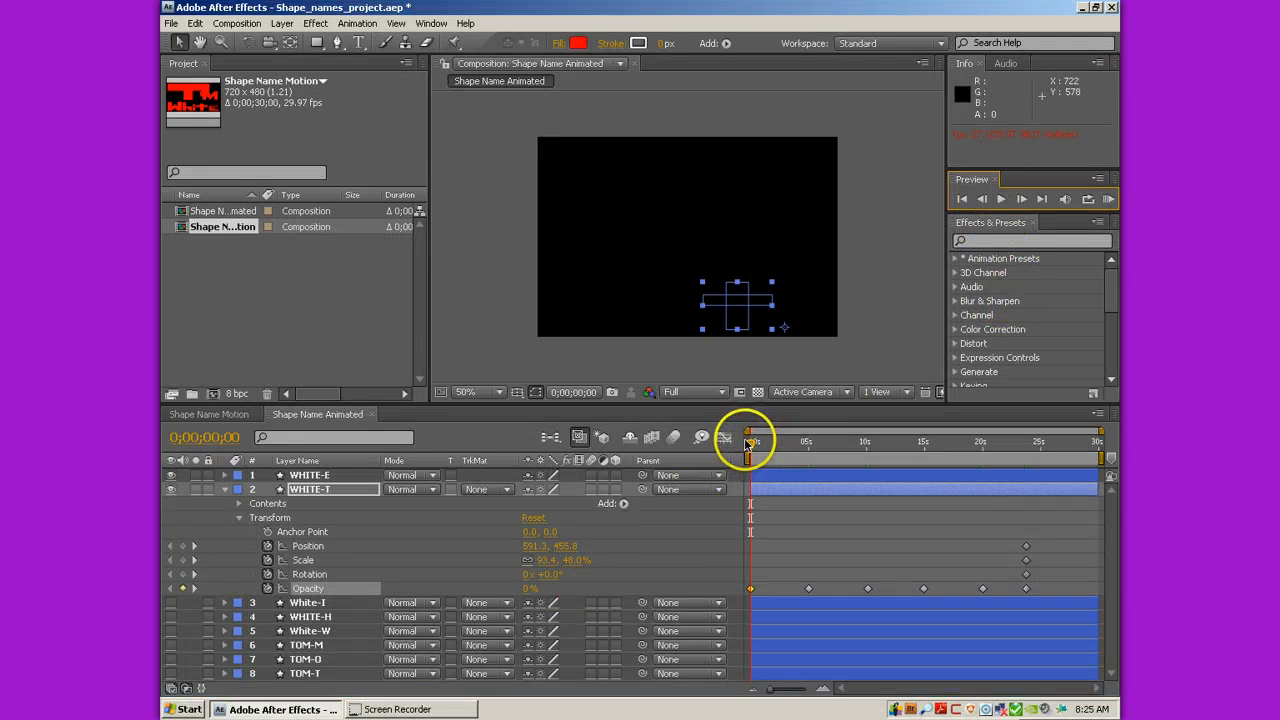
Keyframe the WHITE-T layer's Rotation at 10 full revolutions (10x +0.0°) at 0;00;00;00
{"action": "left_click_drag", "start_coordinate": [748, 440], "coordinate": [785, 453]}
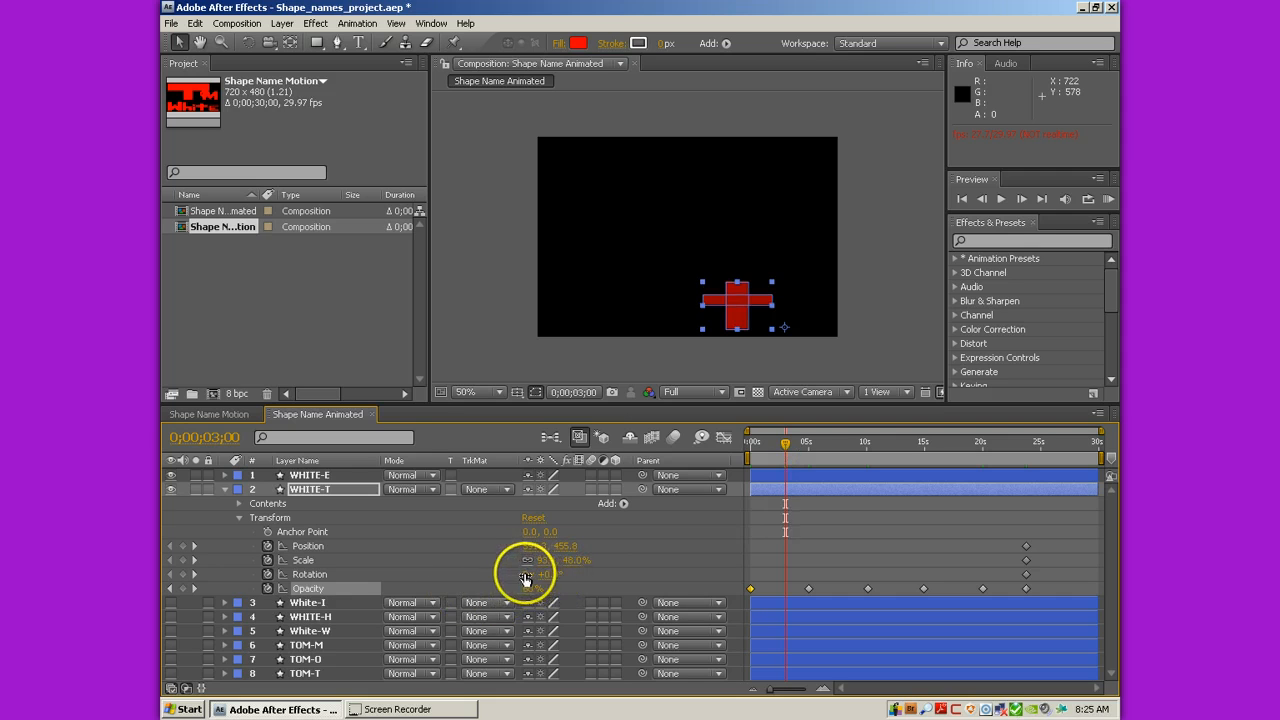
{"action": "left_click_drag", "start_coordinate": [798, 438], "coordinate": [745, 450]}
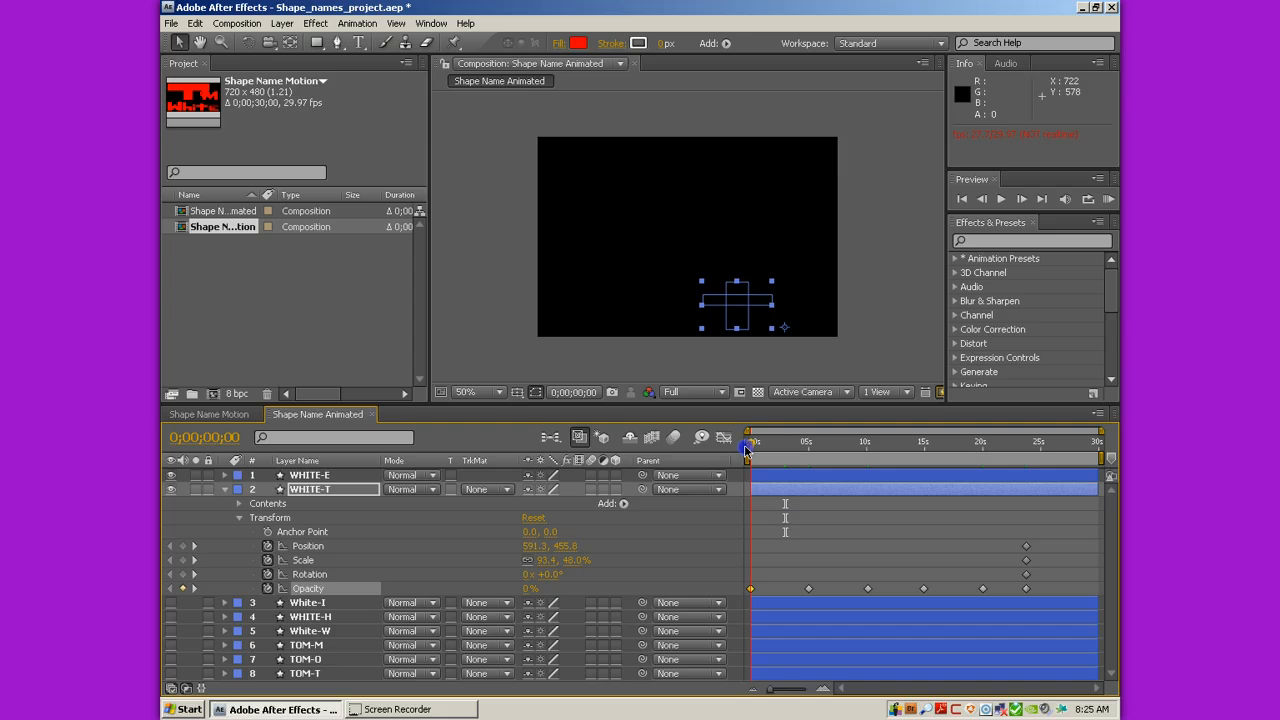
{"action": "left_click", "coordinate": [523, 577]}
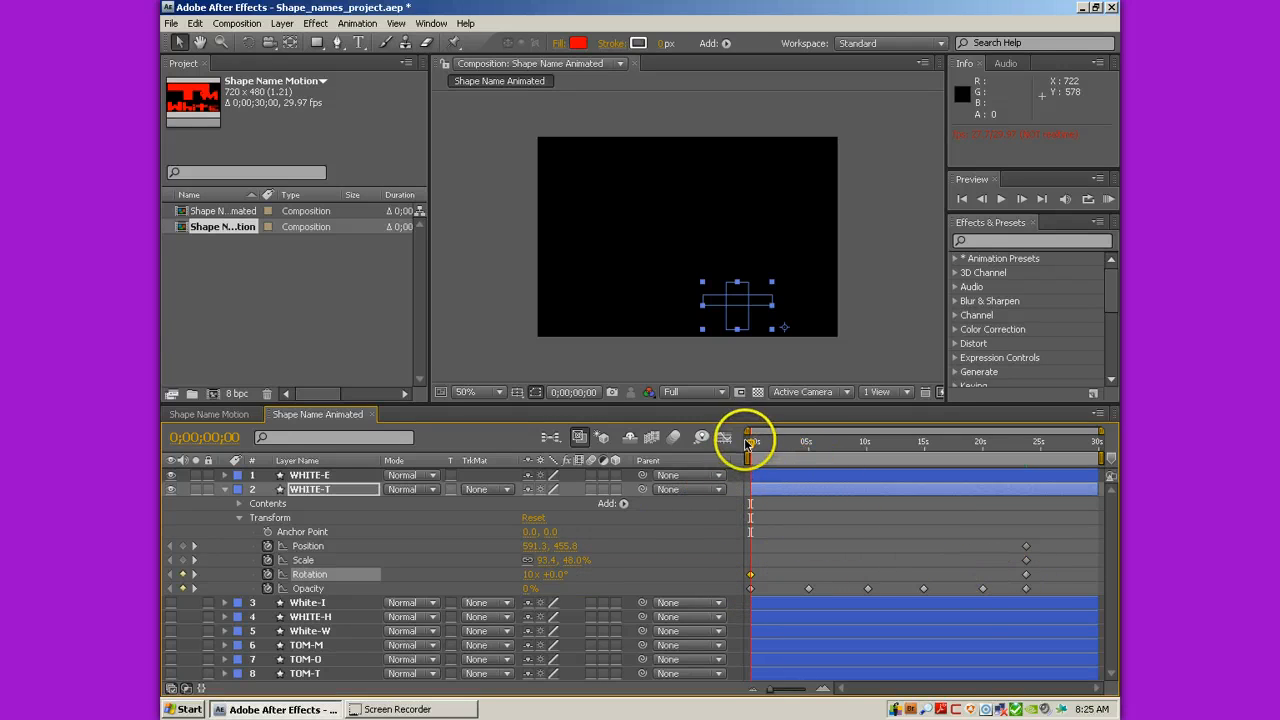
Preview the WHITE-T layer's spin and fade together with WHITE-E and scrub through the timeline
{"action": "left_click_drag", "start_coordinate": [748, 443], "coordinate": [858, 450]}
{"action": "left_click", "coordinate": [1108, 199]}
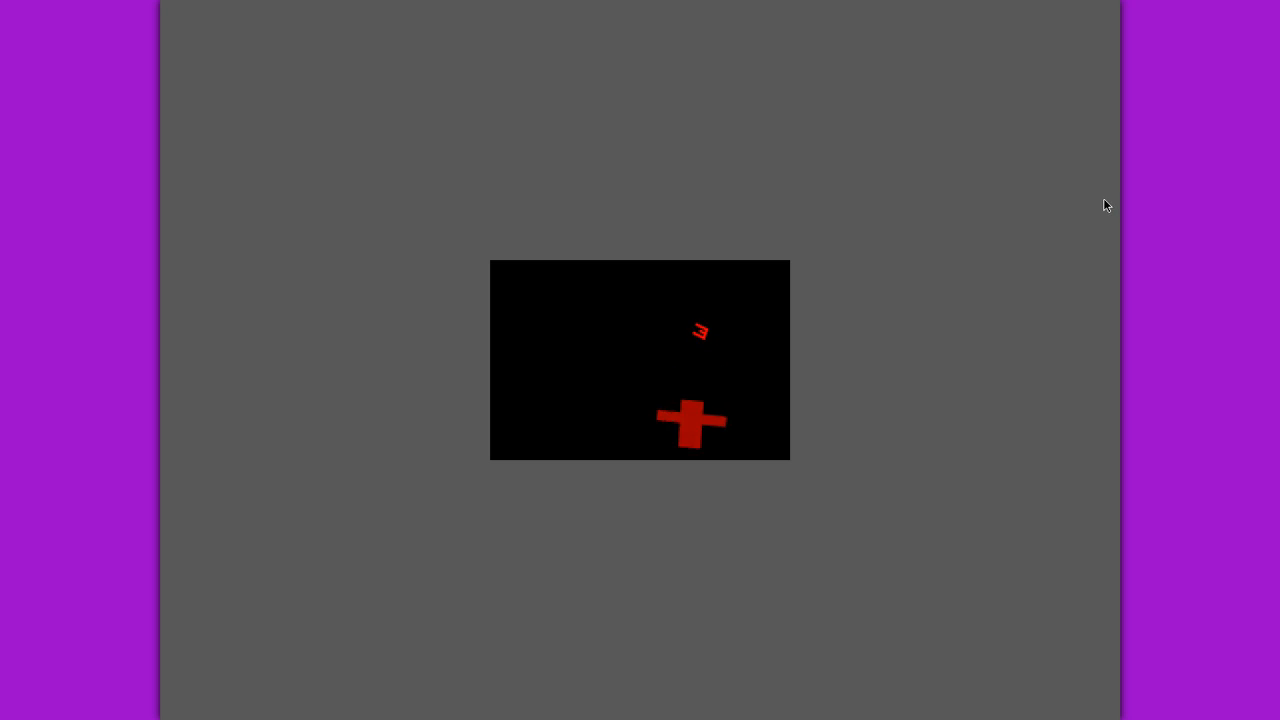
{"action": "left_click", "coordinate": [1077, 216]}
{"action": "left_click", "coordinate": [1075, 217]}
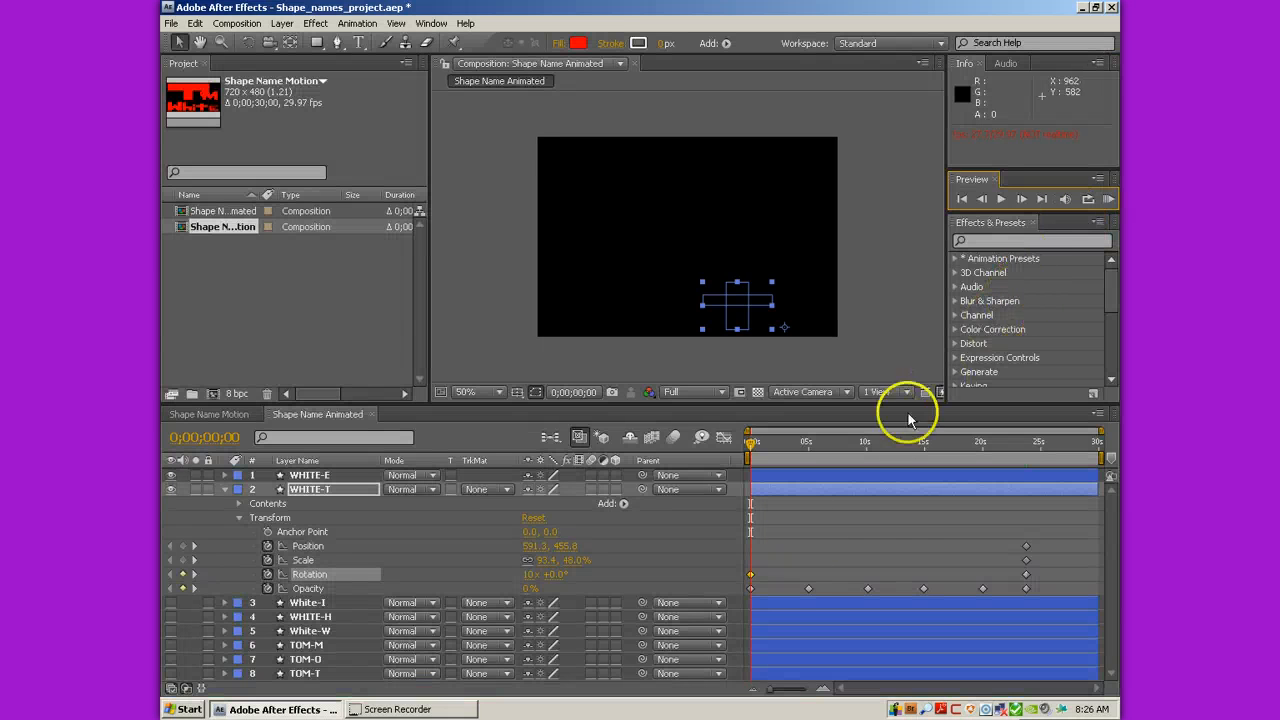
{"action": "left_click", "coordinate": [1037, 452]}
{"action": "left_click_drag", "start_coordinate": [1037, 456], "coordinate": [920, 457]}
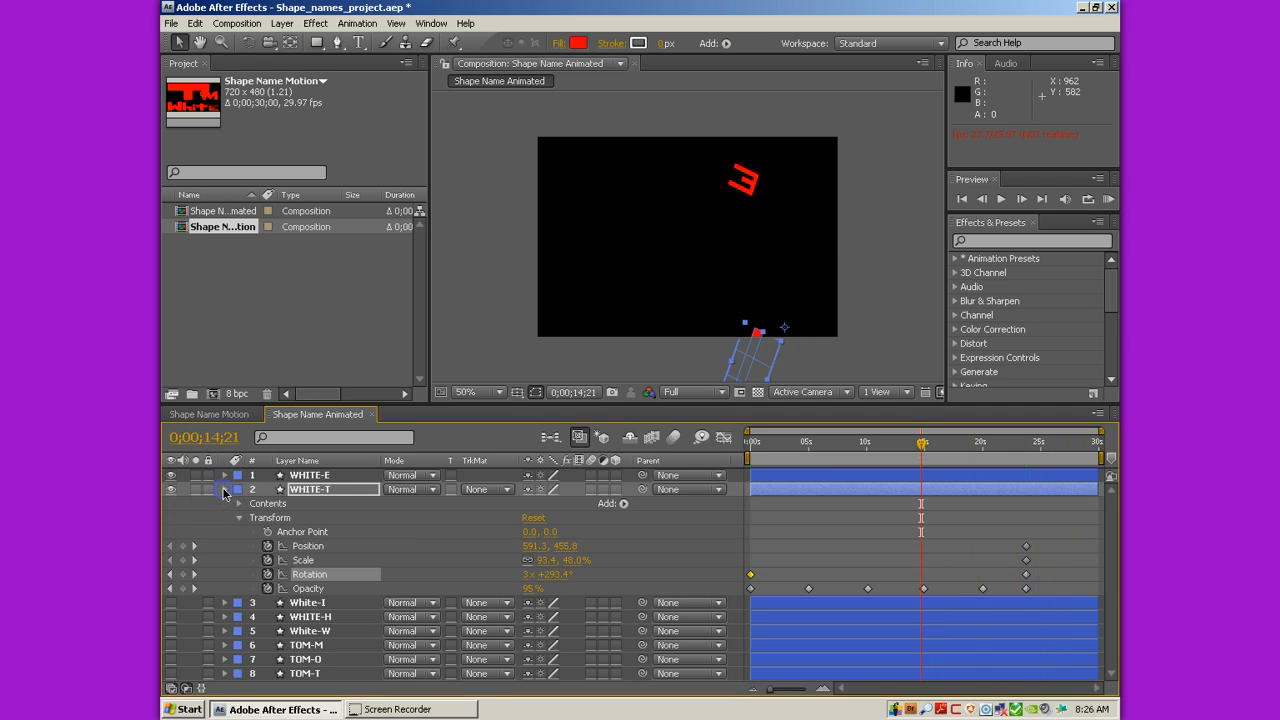
Make the White-I layer visible and enable keyframing for its Position, Scale, Rotation and Opacity at 0;00;24;29
{"action": "left_click", "coordinate": [225, 490]}
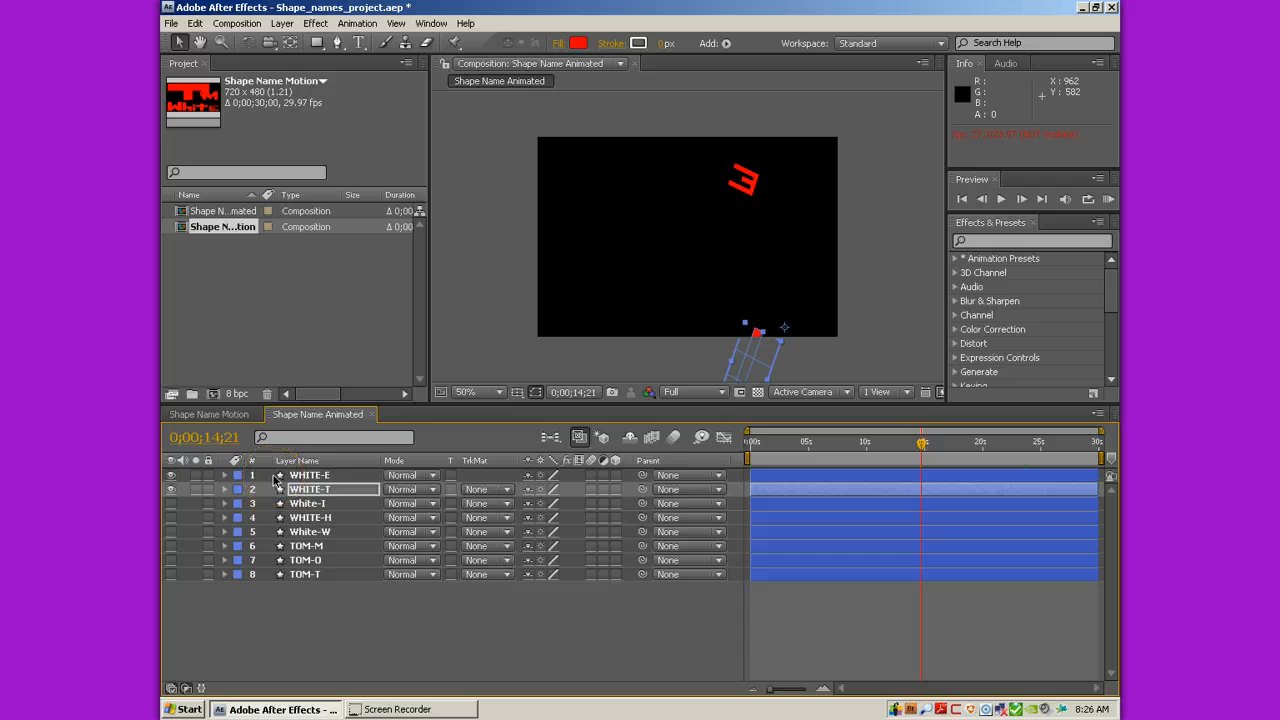
{"action": "left_click", "coordinate": [171, 504]}
{"action": "left_click", "coordinate": [225, 504]}
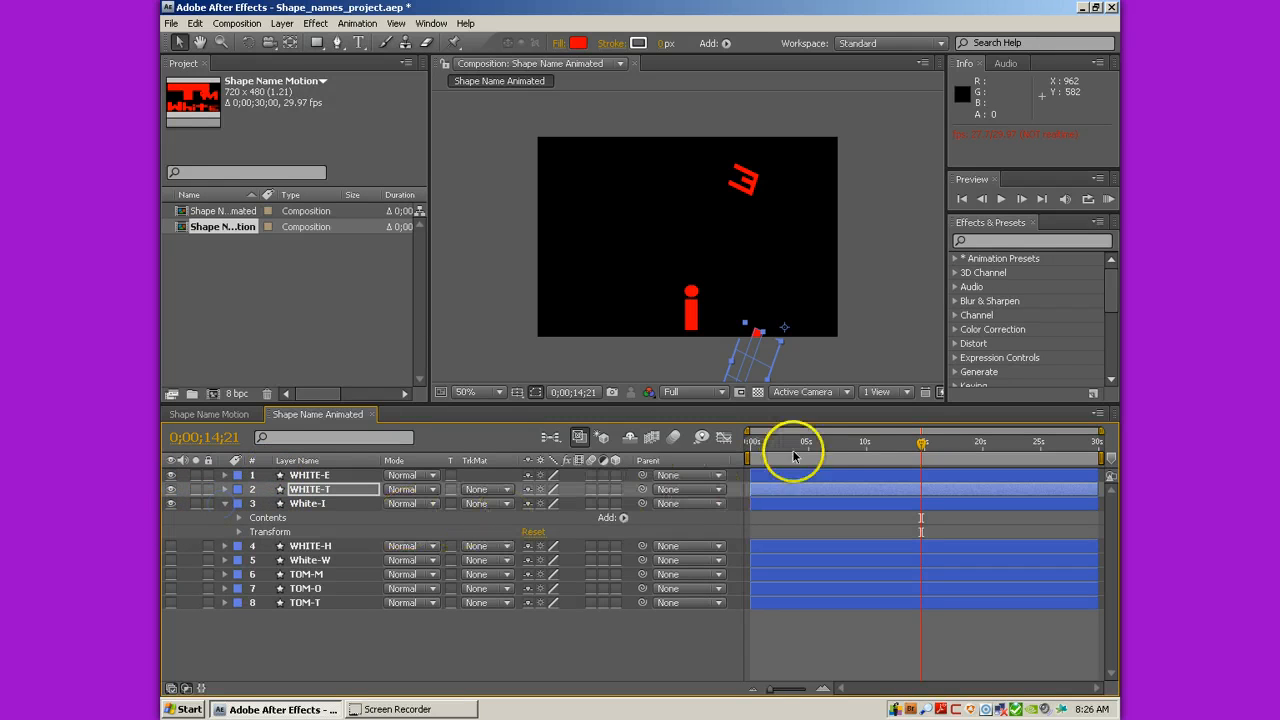
{"action": "left_click", "coordinate": [1040, 446]}
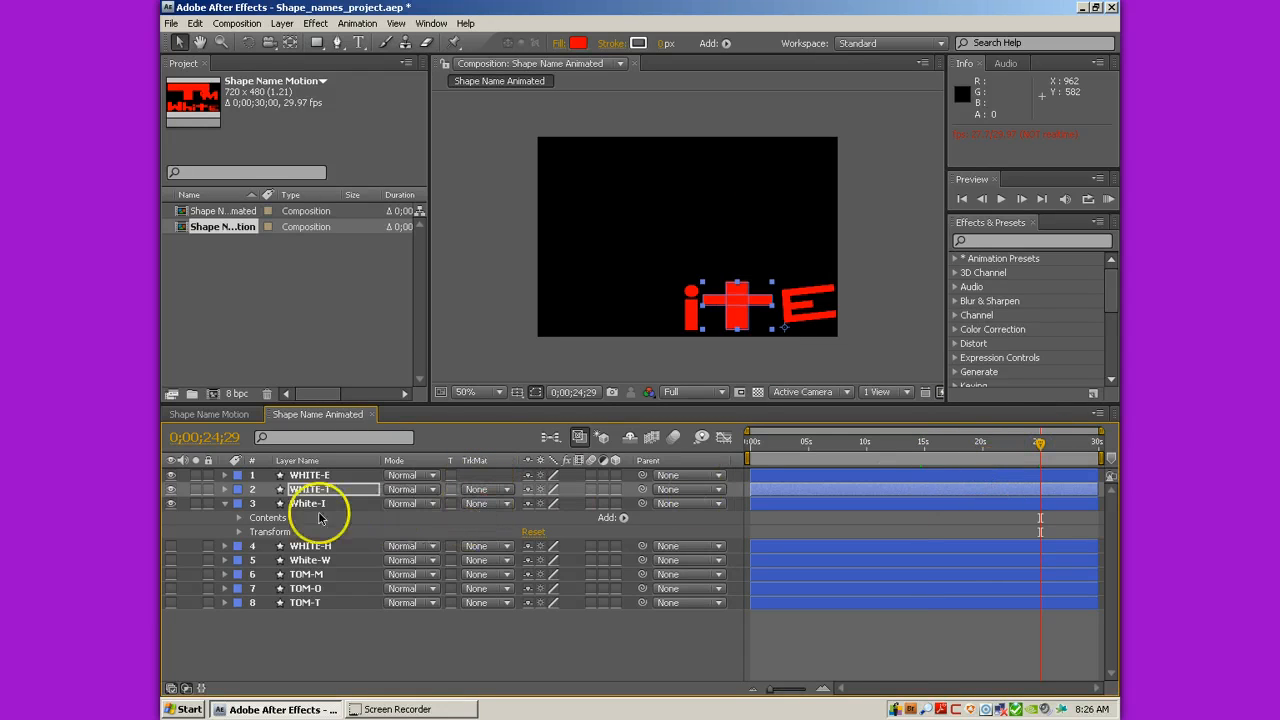
{"action": "left_click", "coordinate": [240, 532]}
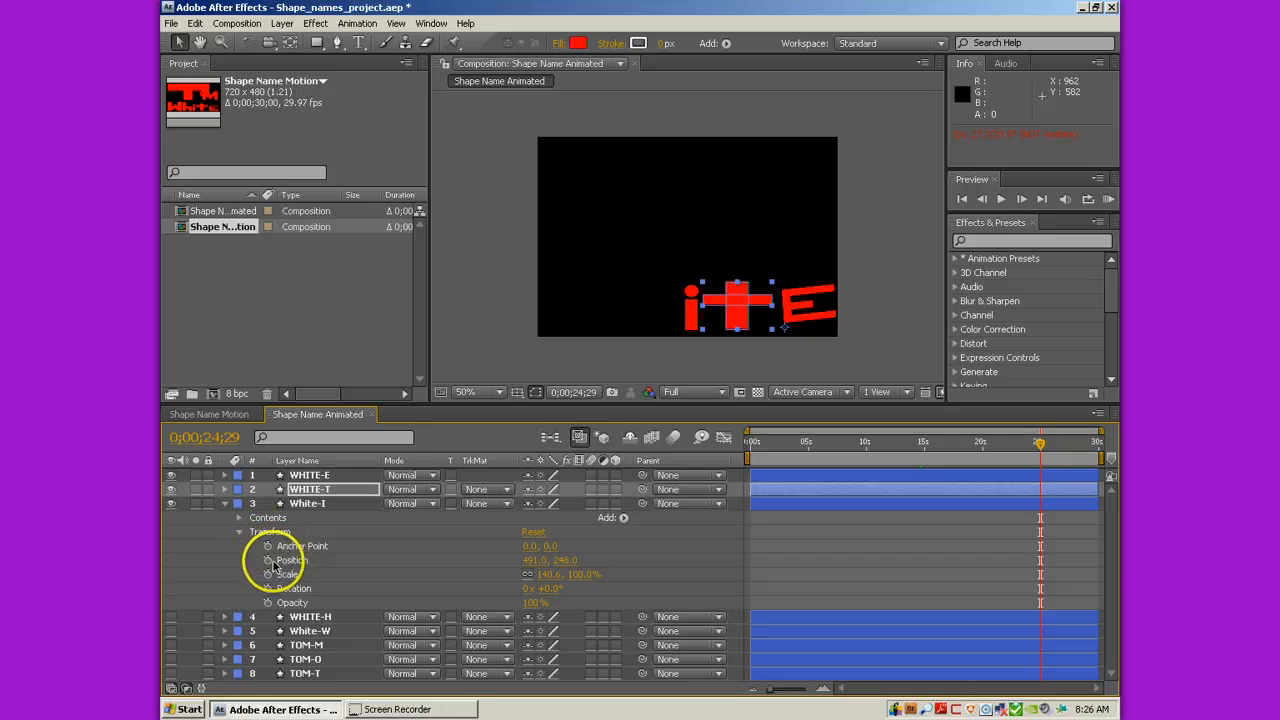
{"action": "left_click_drag", "start_coordinate": [268, 560], "coordinate": [268, 603]}
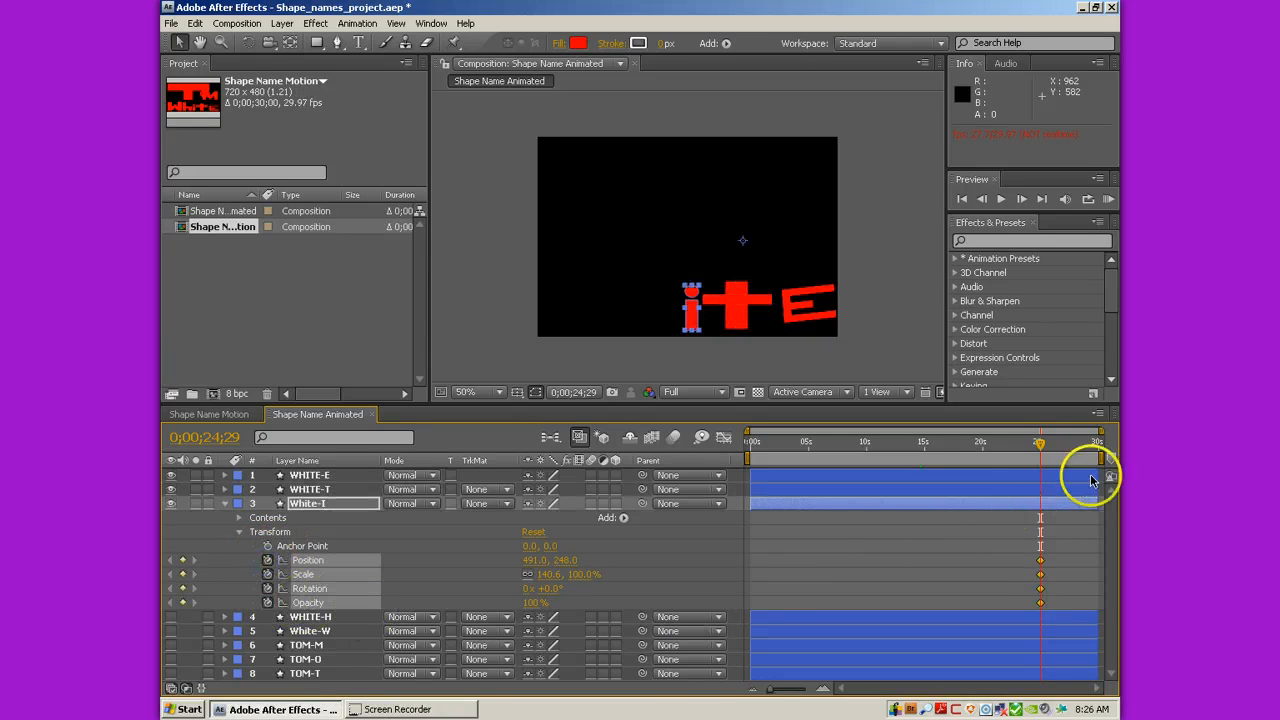
Keyframe White-I's Position at about 143, -76 at 0;00;20;01 and about 783, 46 at 0;00;10;21
{"action": "left_click_drag", "start_coordinate": [1037, 447], "coordinate": [982, 447]}
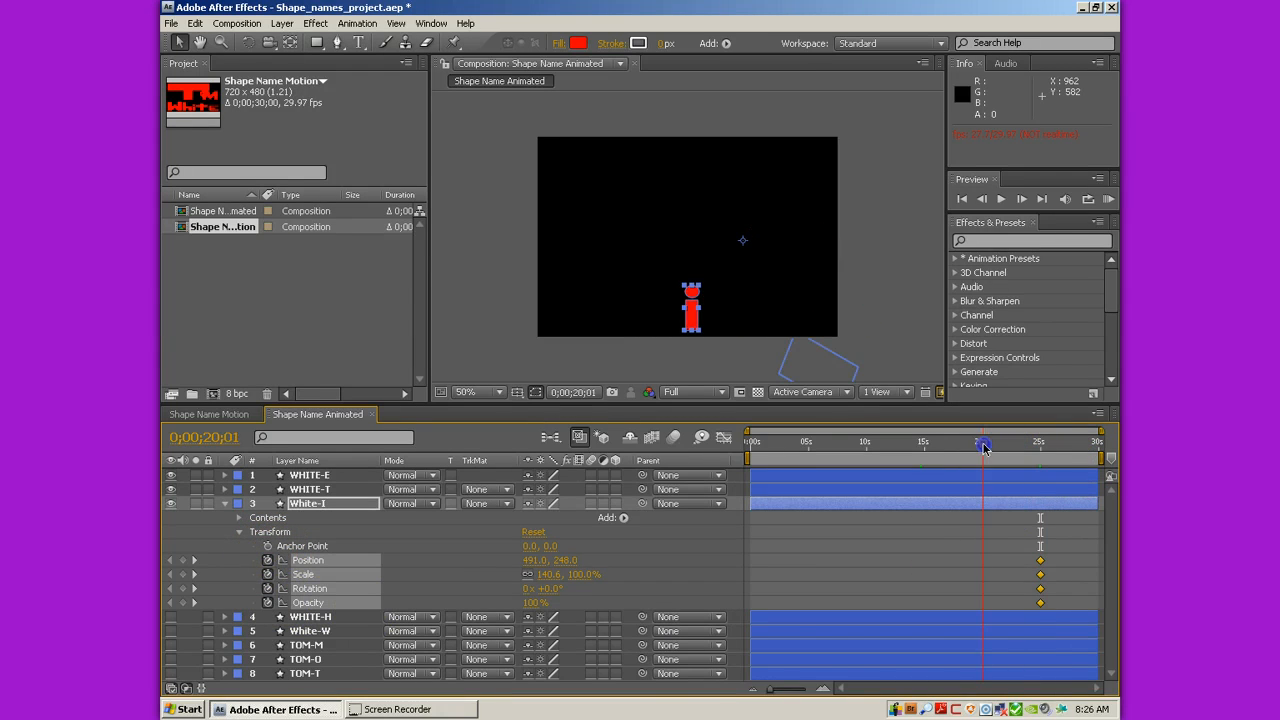
{"action": "left_click_drag", "start_coordinate": [691, 318], "coordinate": [546, 183]}
{"action": "left_click_drag", "start_coordinate": [990, 447], "coordinate": [873, 447]}
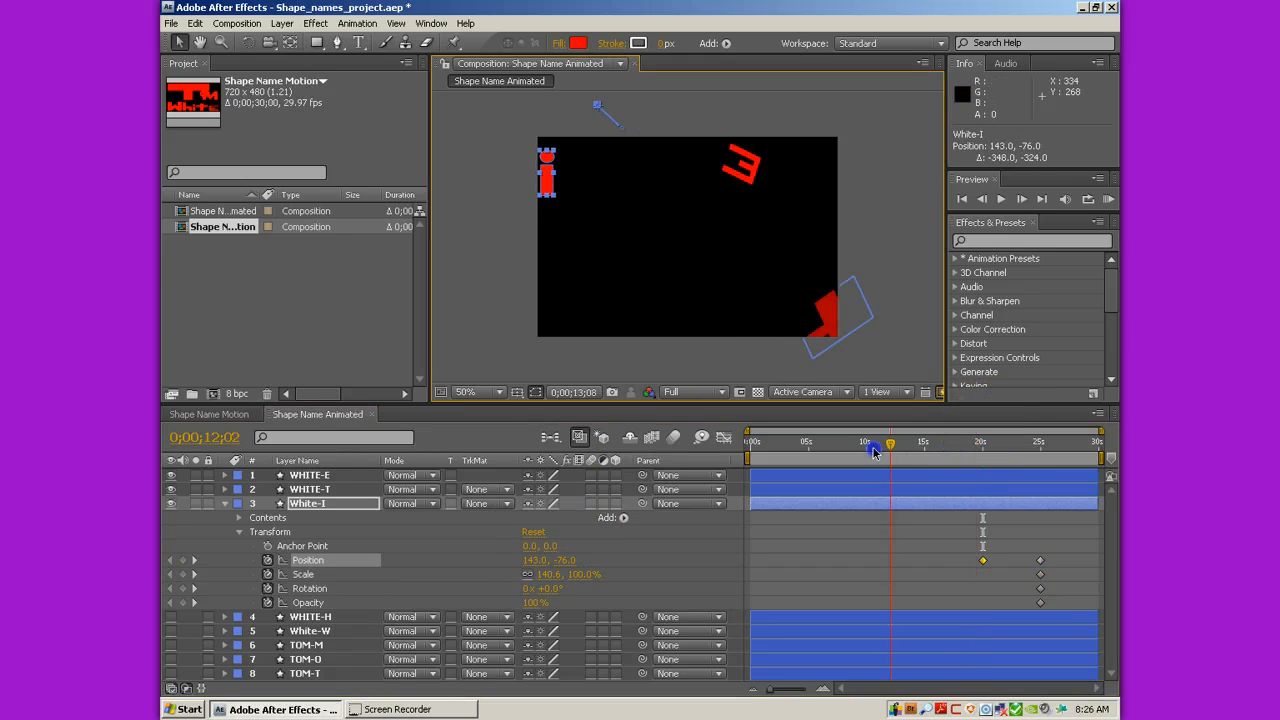
{"action": "left_click_drag", "start_coordinate": [543, 186], "coordinate": [814, 236]}
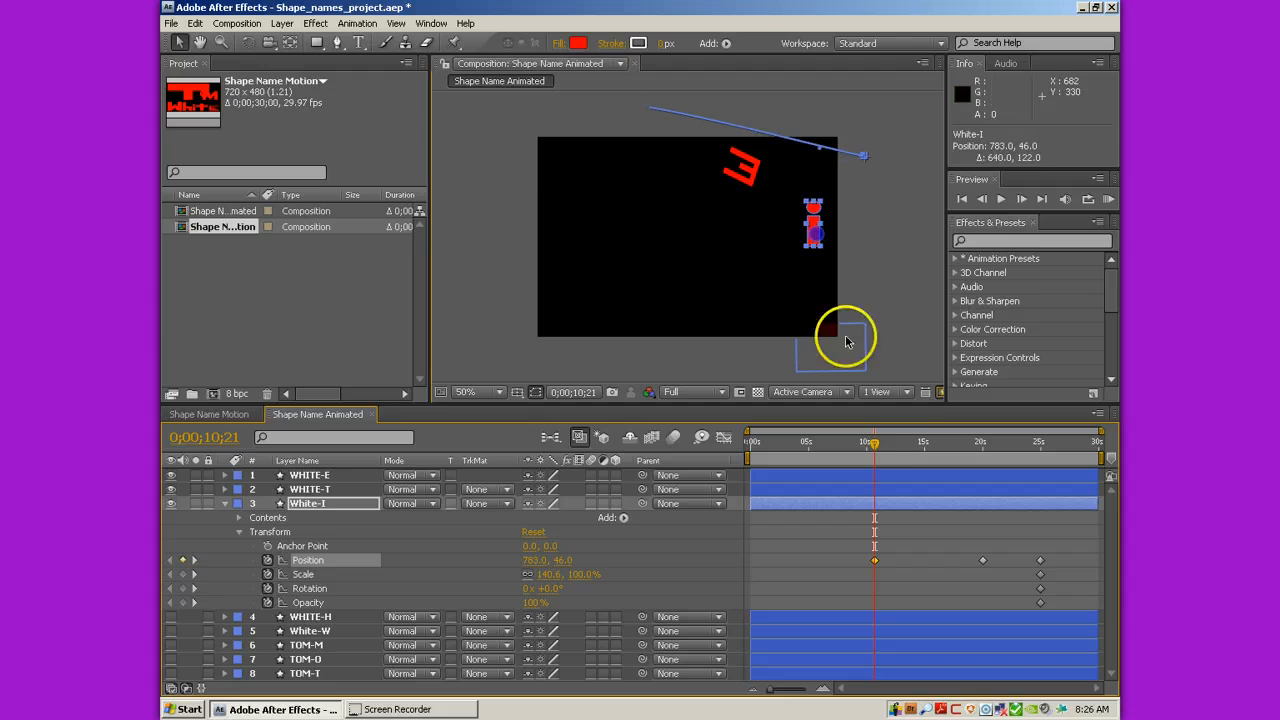
Keyframe White-I's Position at about 261, 192 at 0;00;03;16 and off-screen at about 979, 302 at 0;00;00;09
{"action": "left_click_drag", "start_coordinate": [870, 452], "coordinate": [788, 455]}
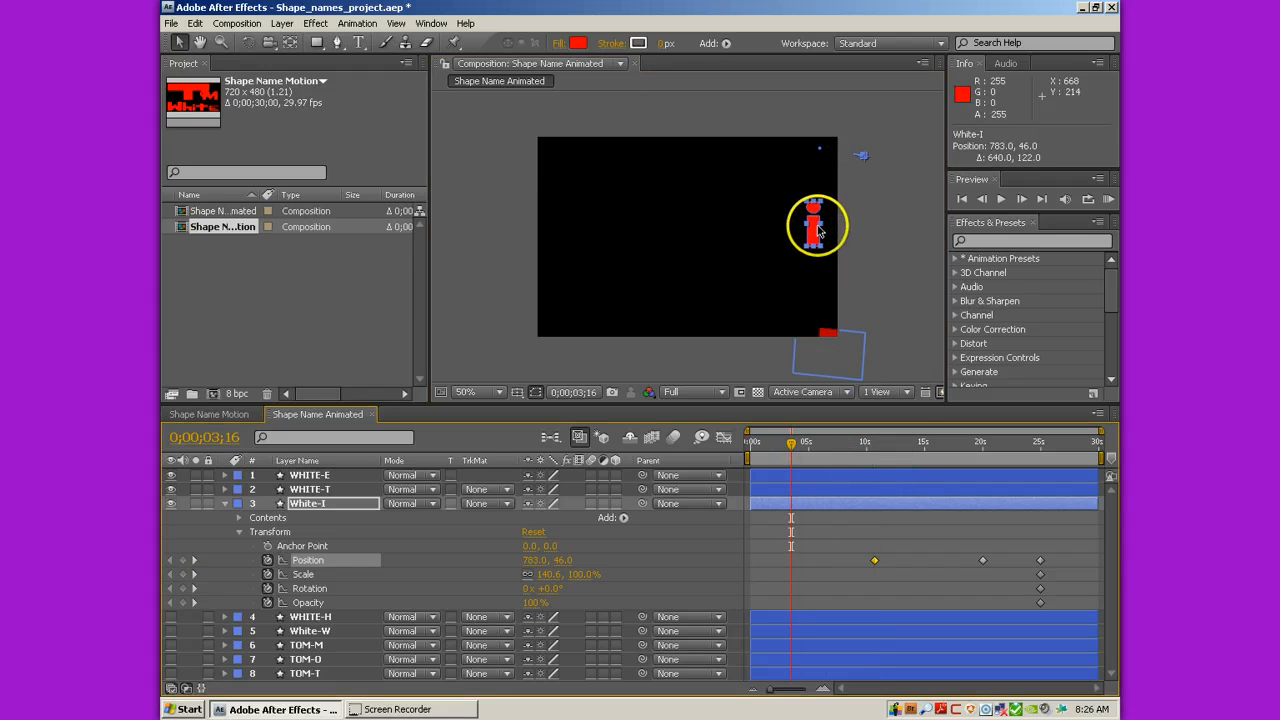
{"action": "left_click_drag", "start_coordinate": [814, 223], "coordinate": [597, 286]}
{"action": "left_click_drag", "start_coordinate": [790, 447], "coordinate": [753, 447]}
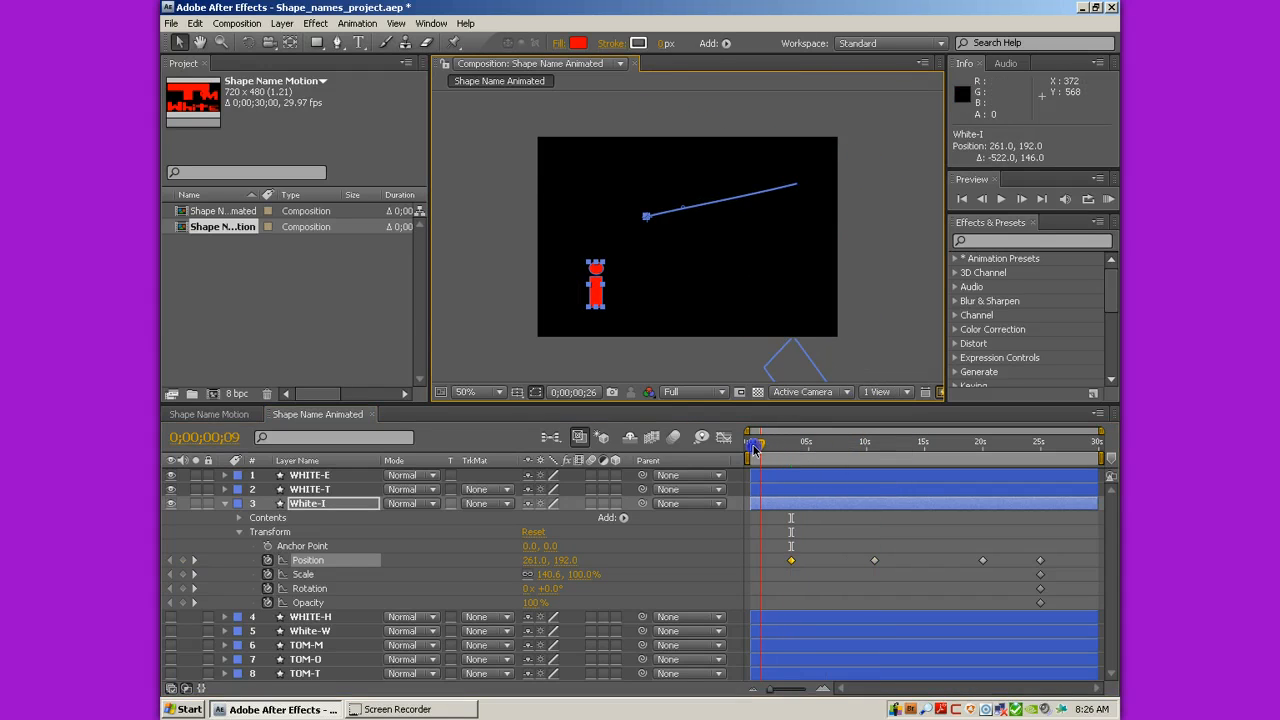
{"action": "left_click_drag", "start_coordinate": [596, 293], "coordinate": [805, 319]}
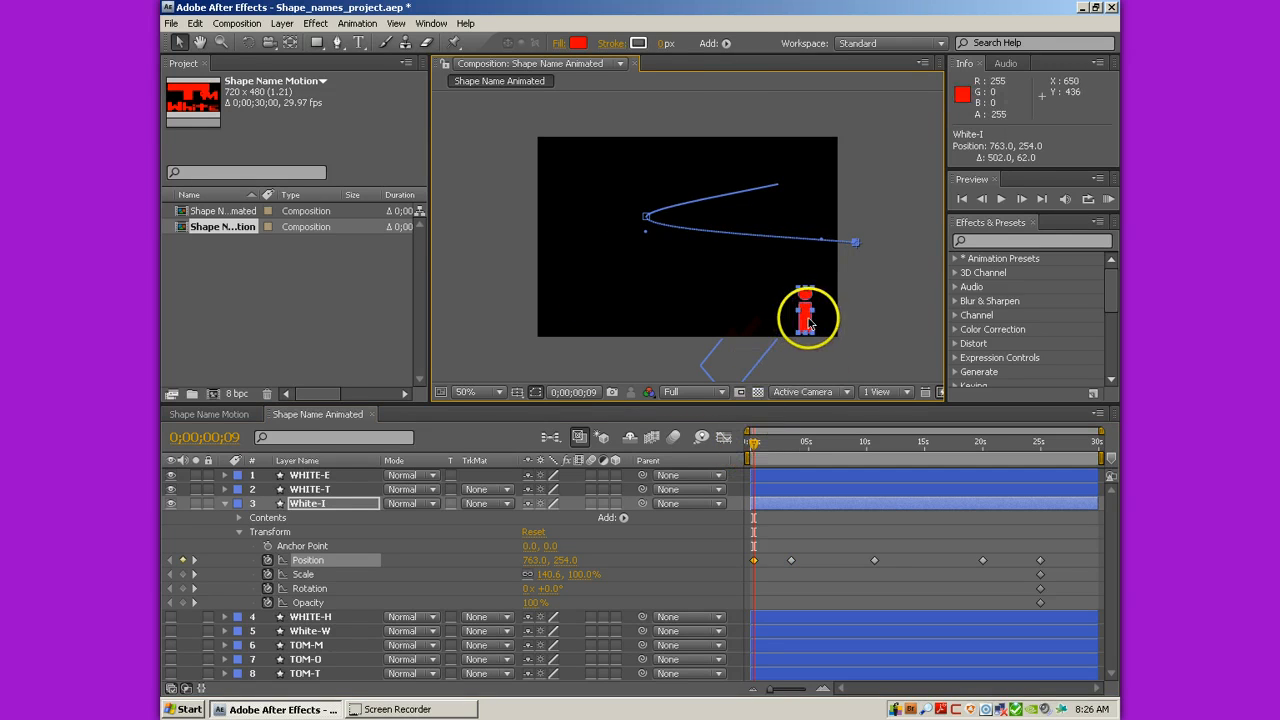
{"action": "left_click_drag", "start_coordinate": [808, 319], "coordinate": [916, 343]}
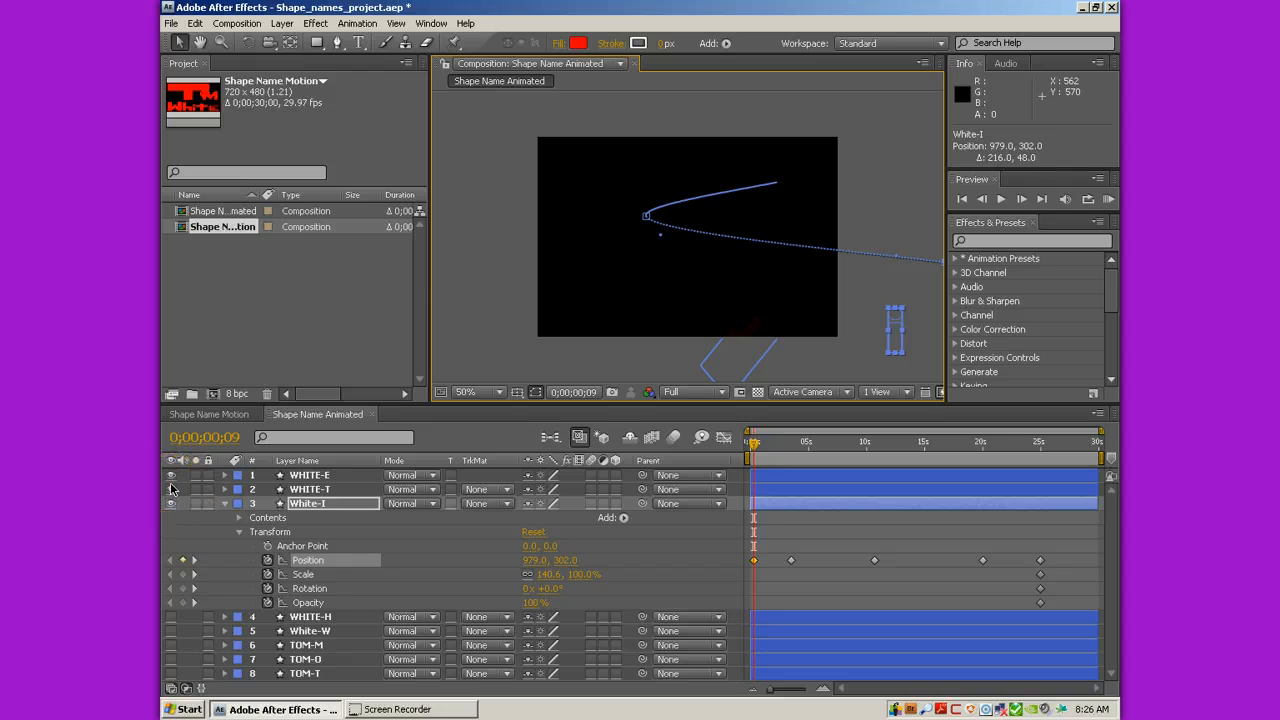
Preview White-I's motion together with the other letters, return to 0;00;00;00 and collapse the White-I layer
{"action": "left_click", "coordinate": [1108, 200]}
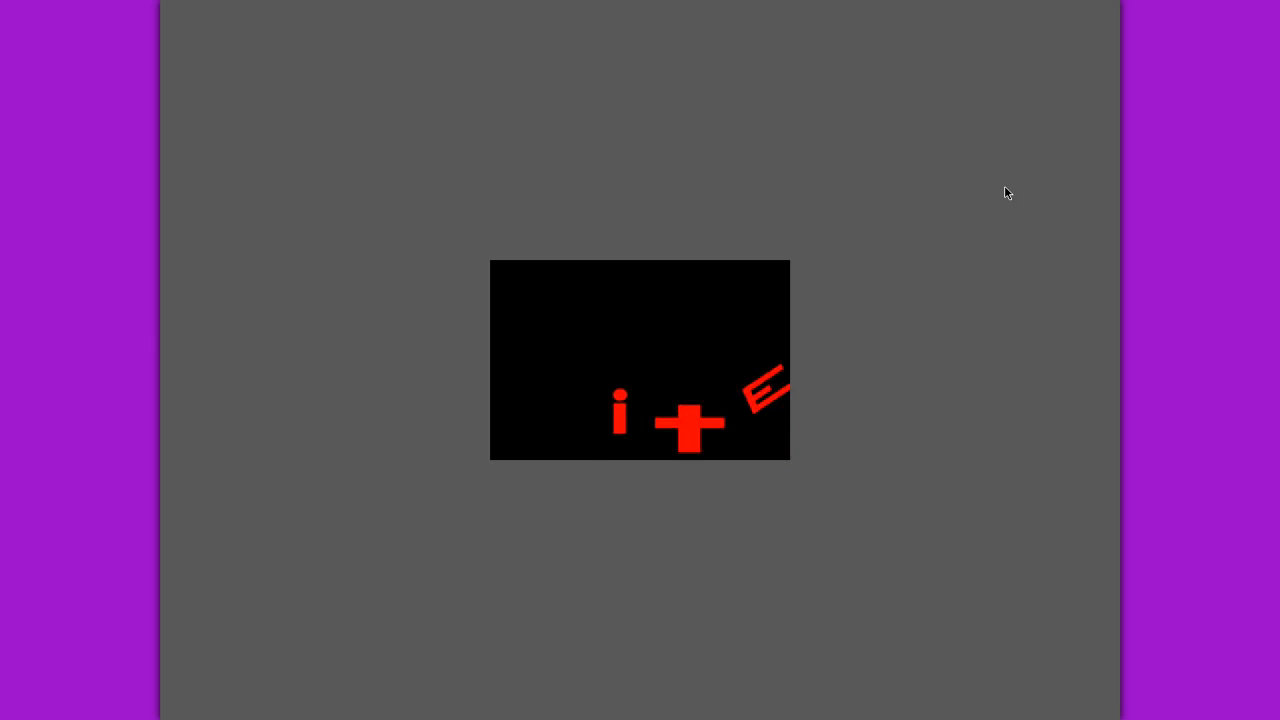
{"action": "left_click", "coordinate": [972, 236]}
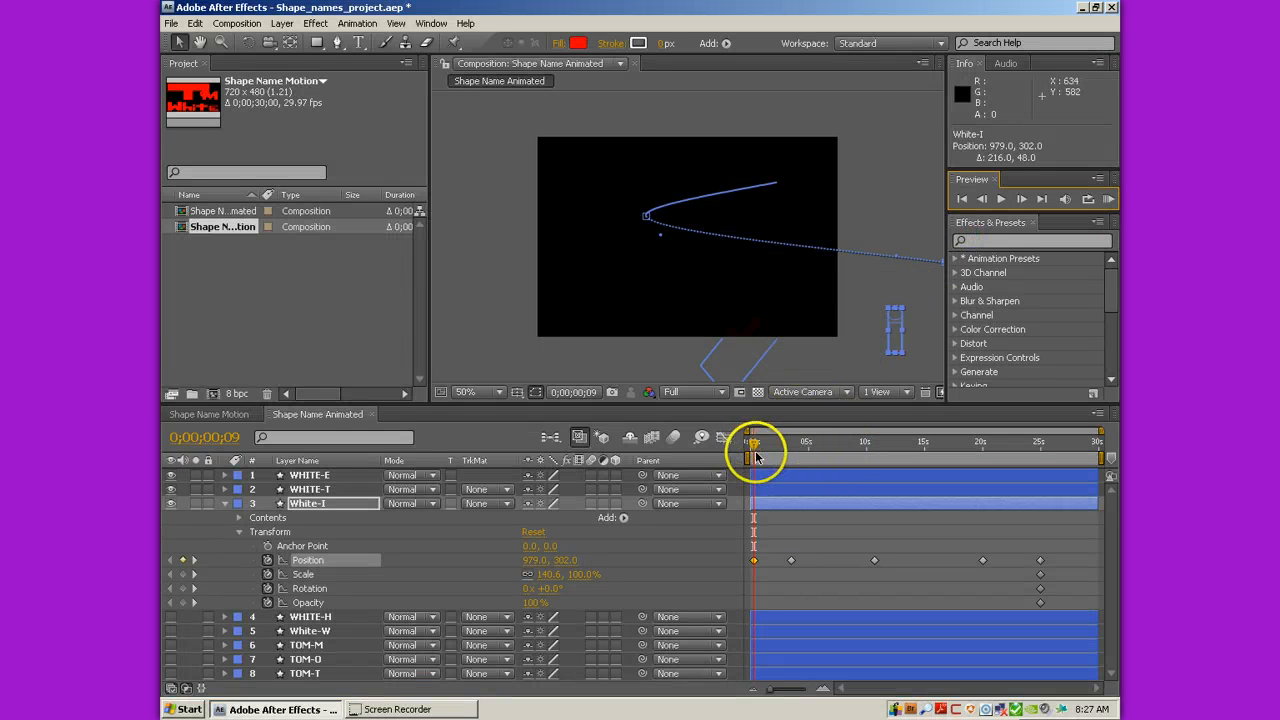
{"action": "left_click_drag", "start_coordinate": [753, 445], "coordinate": [701, 441]}
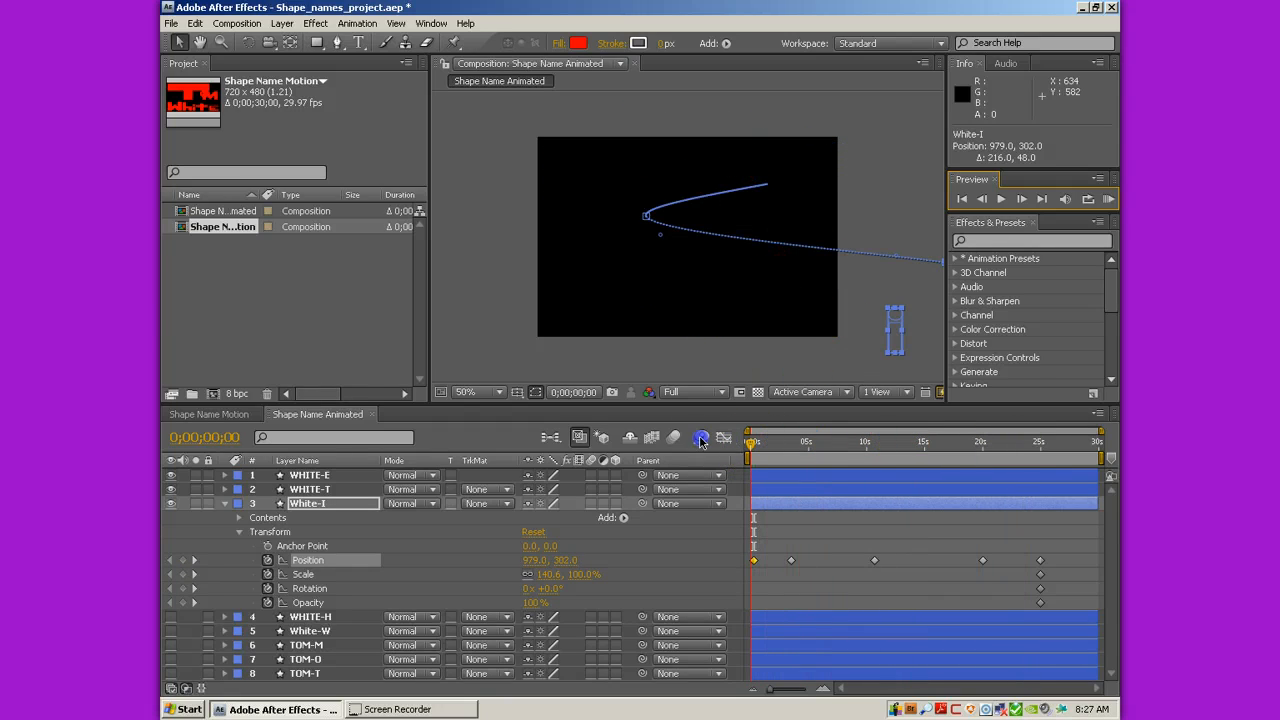
{"action": "left_click", "coordinate": [228, 505]}
Make the WHITE-H layer visible and enable keyframing for its Opacity at 0;00;25;04
{"action": "left_click", "coordinate": [170, 518]}
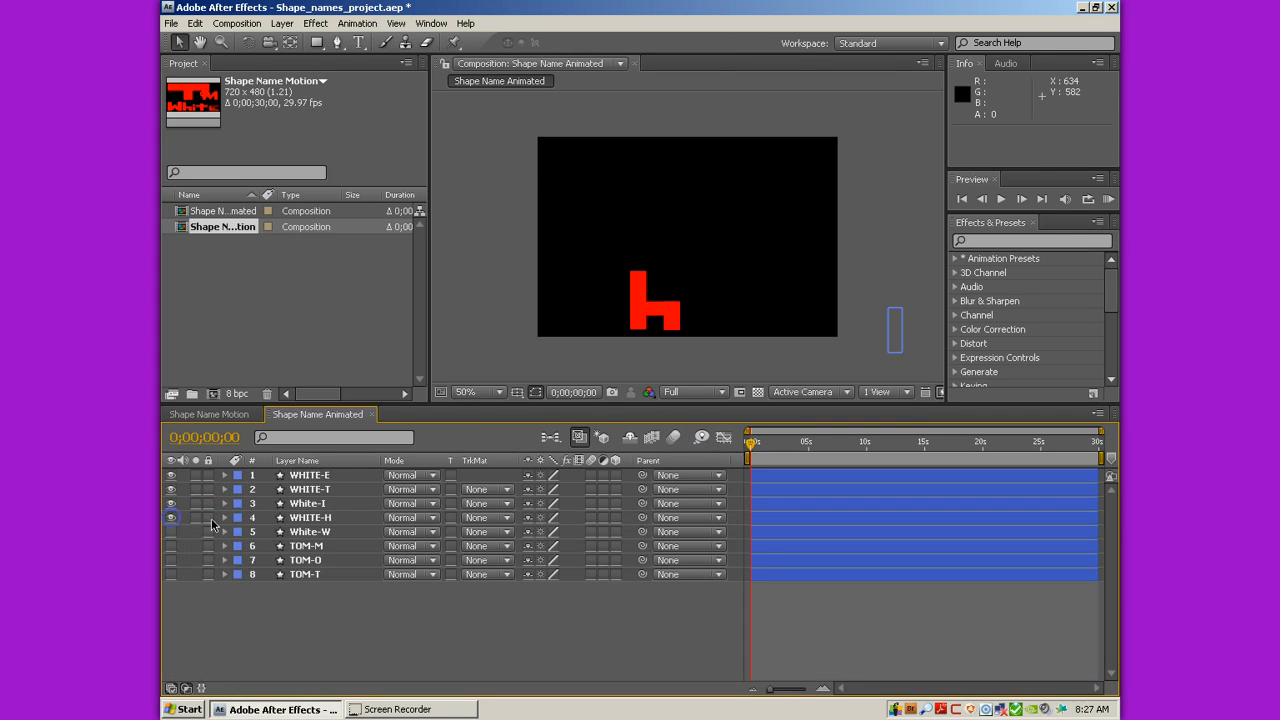
{"action": "left_click", "coordinate": [324, 519]}
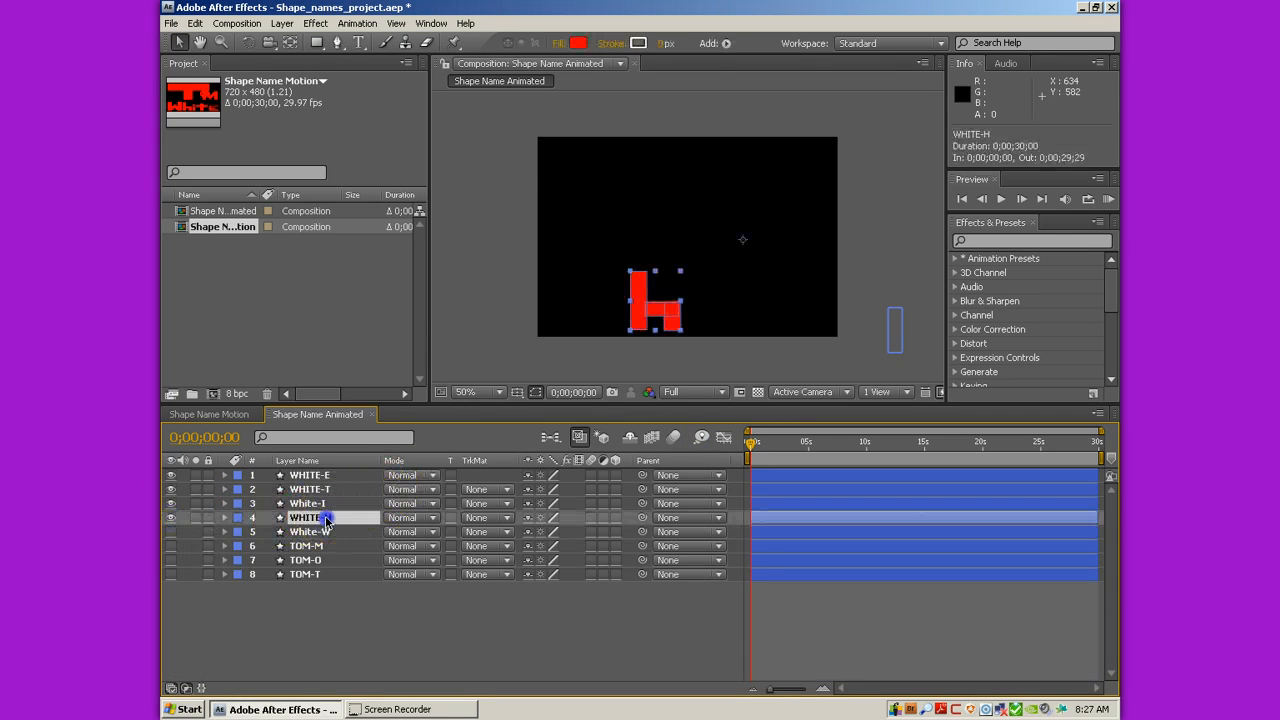
{"action": "left_click", "coordinate": [225, 518]}
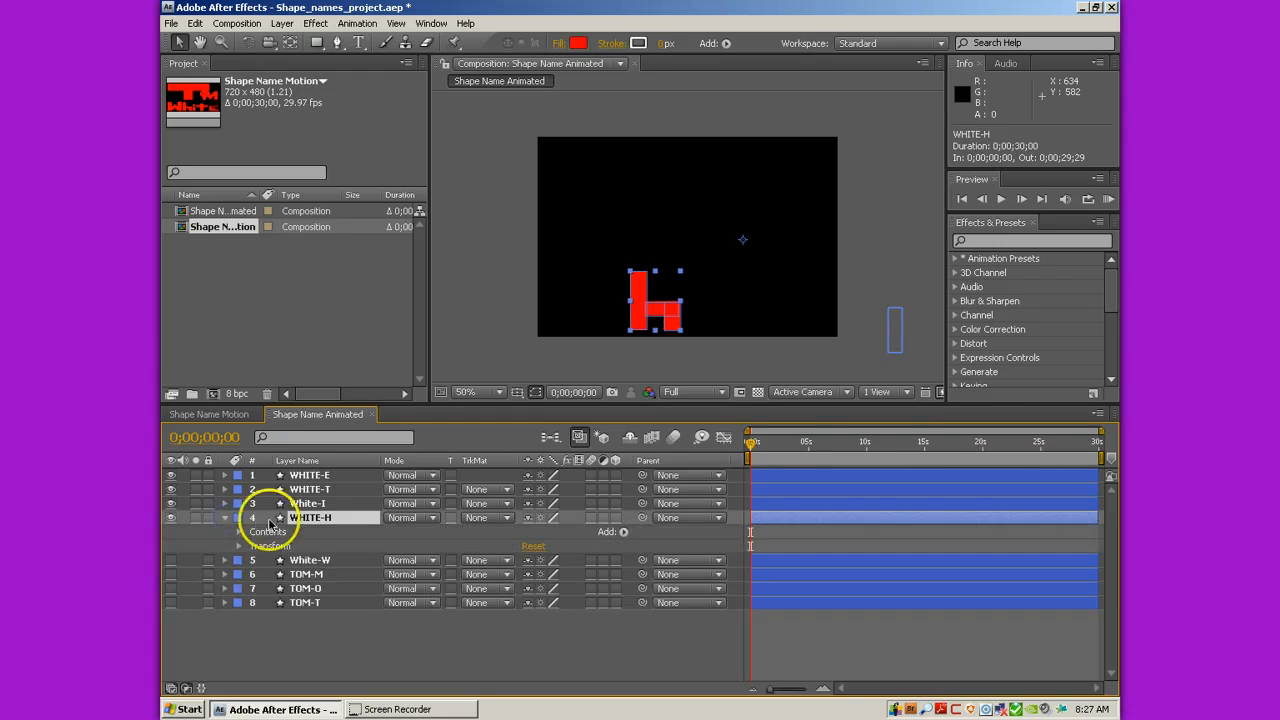
{"action": "left_click", "coordinate": [1042, 441]}
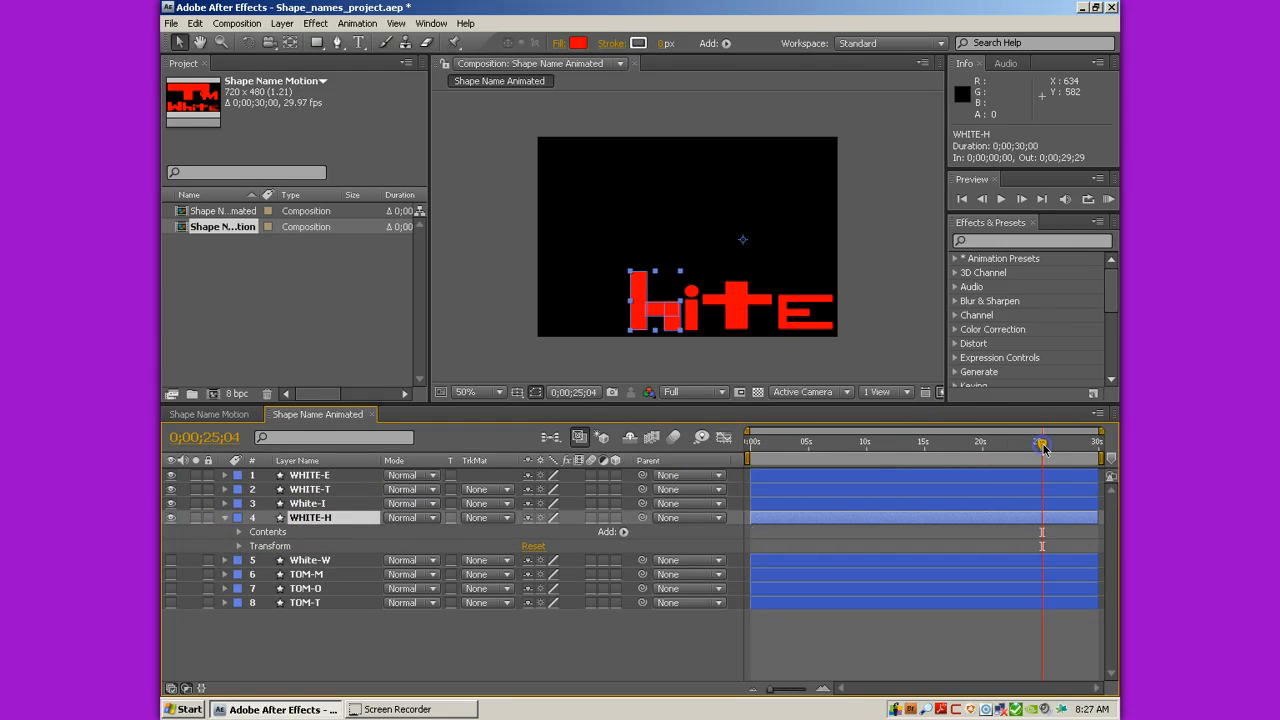
{"action": "left_click", "coordinate": [239, 532]}
{"action": "left_click", "coordinate": [239, 532]}
{"action": "left_click", "coordinate": [239, 546]}
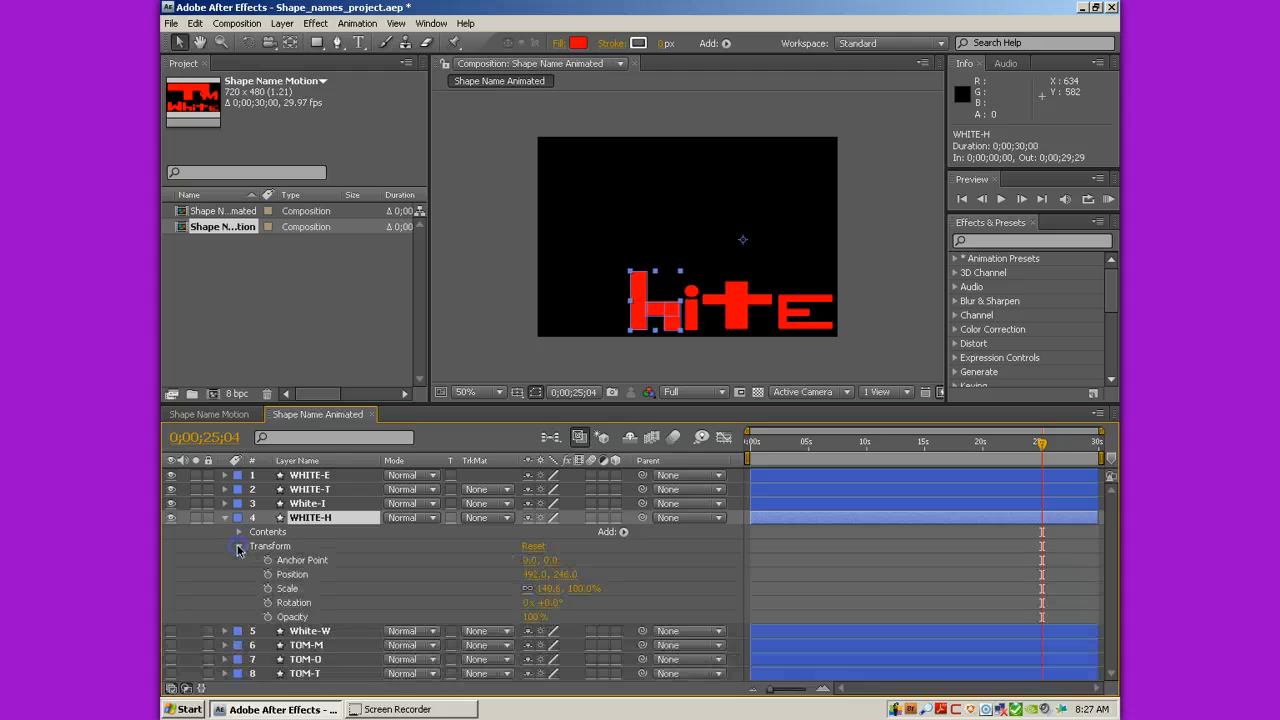
{"action": "left_click", "coordinate": [267, 617]}
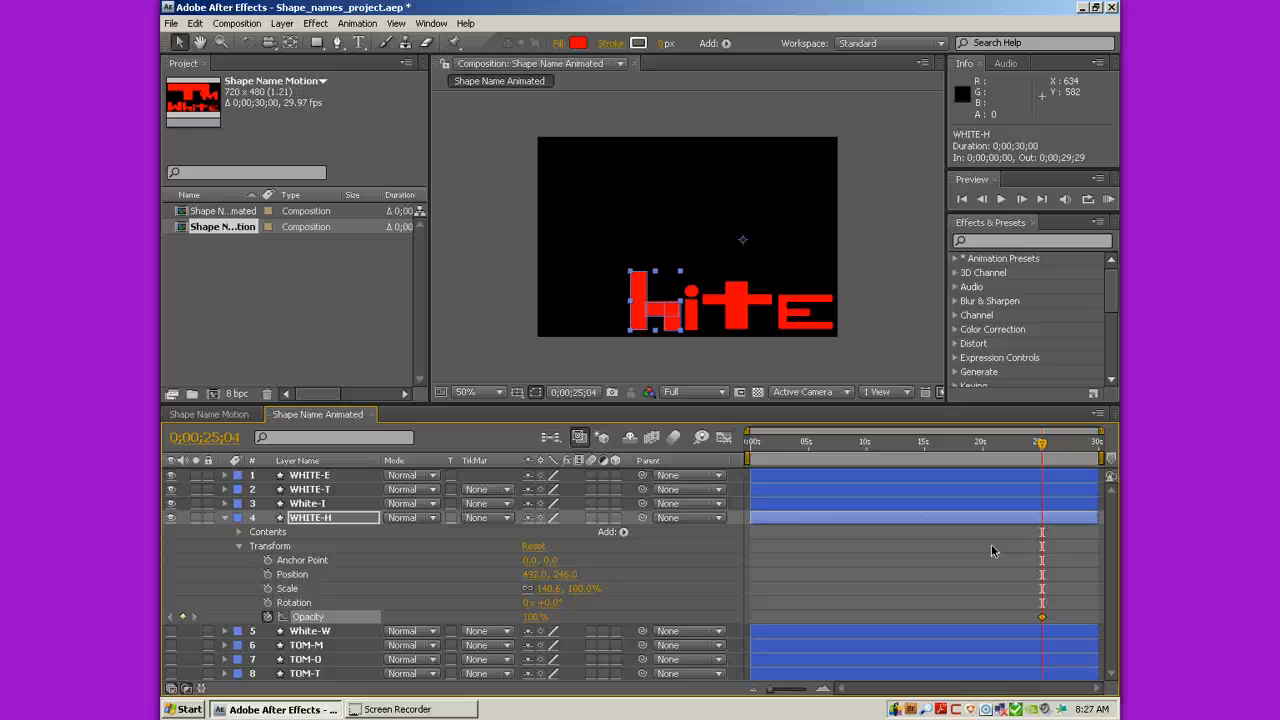
Set WHITE-H's Opacity to 0% at 0;00;25;03 and copy this keyframe together with the 100% one a frame later
{"action": "left_click", "coordinate": [1040, 441]}
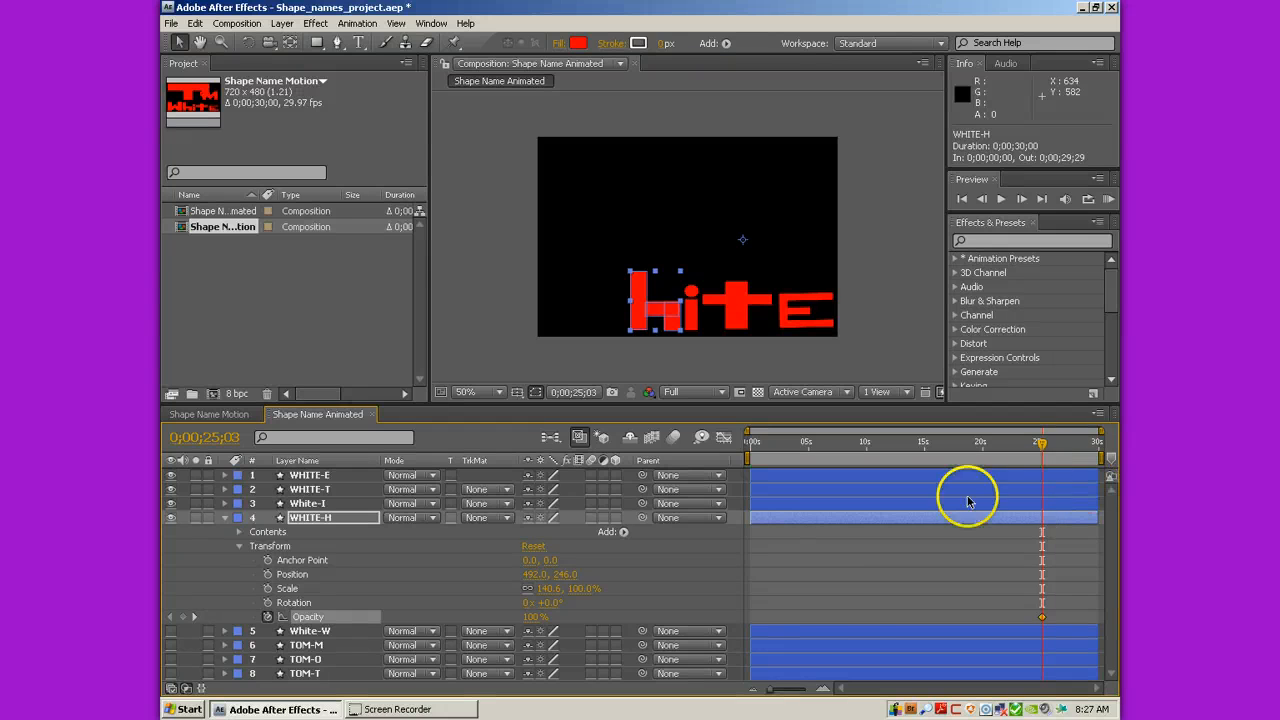
{"action": "mouse_move", "coordinate": [533, 616]}
{"action": "left_mouse_down"}
{"action": "mouse_move", "coordinate": [520, 616]}
{"action": "mouse_move", "coordinate": [533, 616]}
{"action": "left_mouse_up"}
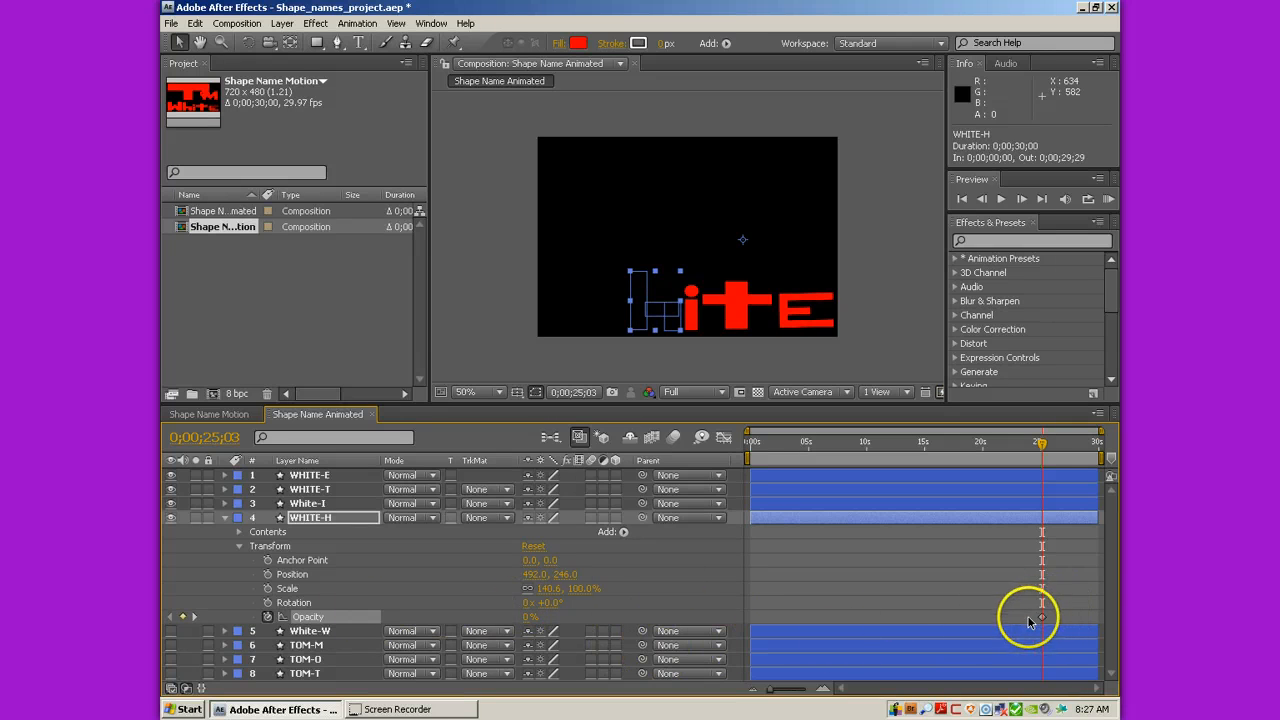
{"action": "left_click", "coordinate": [822, 688]}
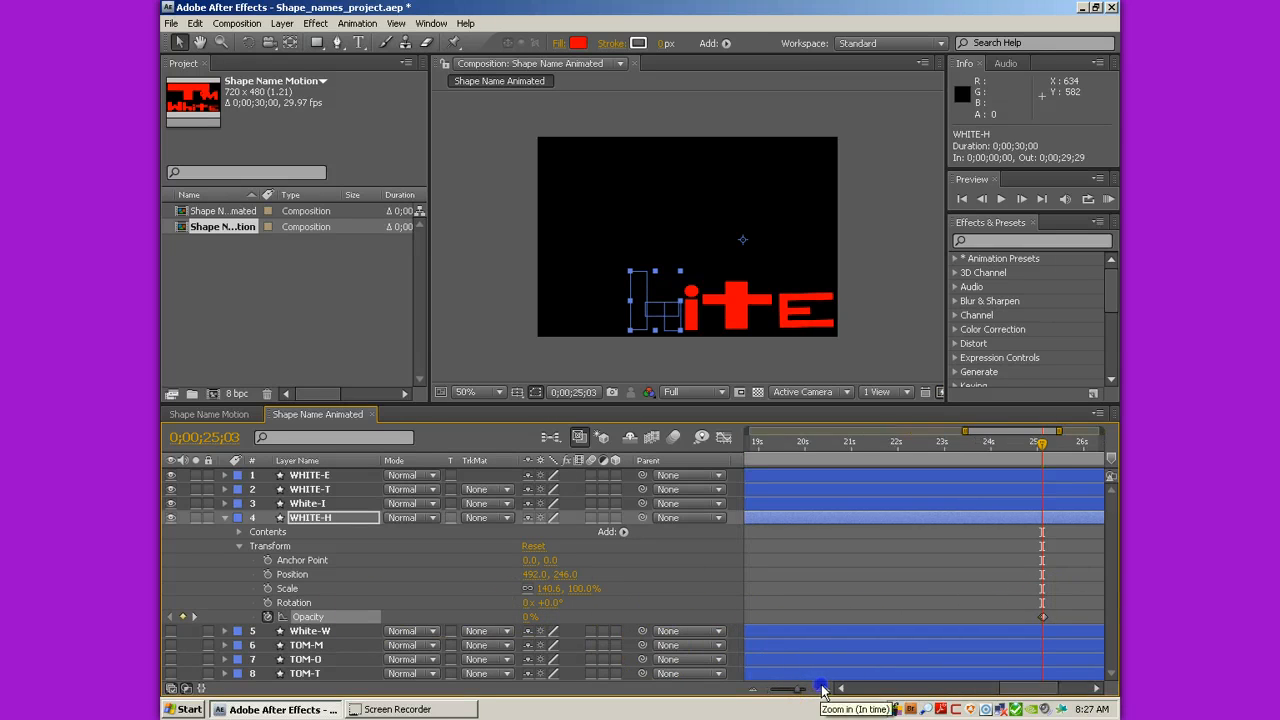
{"action": "left_click", "coordinate": [822, 688]}
{"action": "left_click", "coordinate": [822, 688]}
{"action": "left_click", "coordinate": [822, 688]}
{"action": "left_click", "coordinate": [822, 688]}
{"action": "mouse_move", "coordinate": [1082, 616]}
{"action": "left_mouse_down"}
{"action": "mouse_move", "coordinate": [1053, 609]}
{"action": "mouse_move", "coordinate": [1086, 618]}
{"action": "left_mouse_up"}
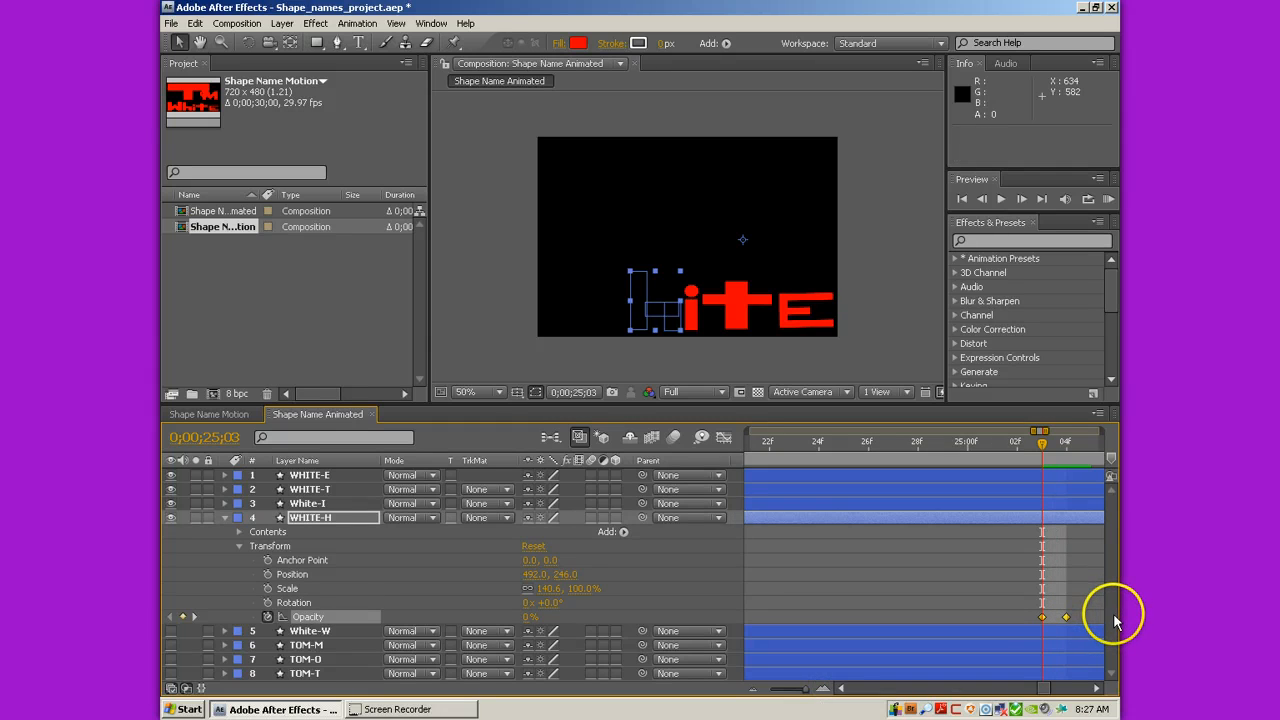
{"action": "key", "text": "ctrl+c"}
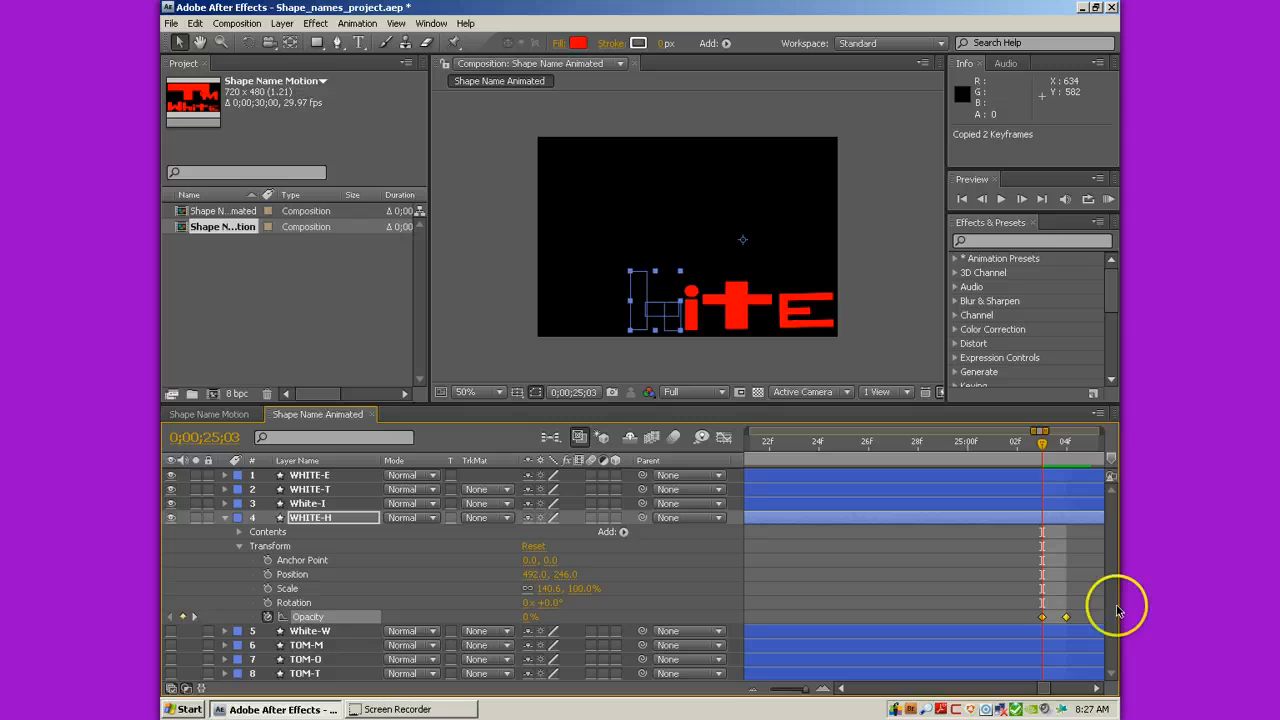
Paste the copied 0%/100% Opacity keyframe pair every two frames backwards along WHITE-H as far as 0;00;24;17
{"action": "key", "text": "Page_Down"}
{"action": "key", "text": "Page_Up"}
{"action": "key", "text": "Page_Up"}
{"action": "key", "text": "Page_Up"}
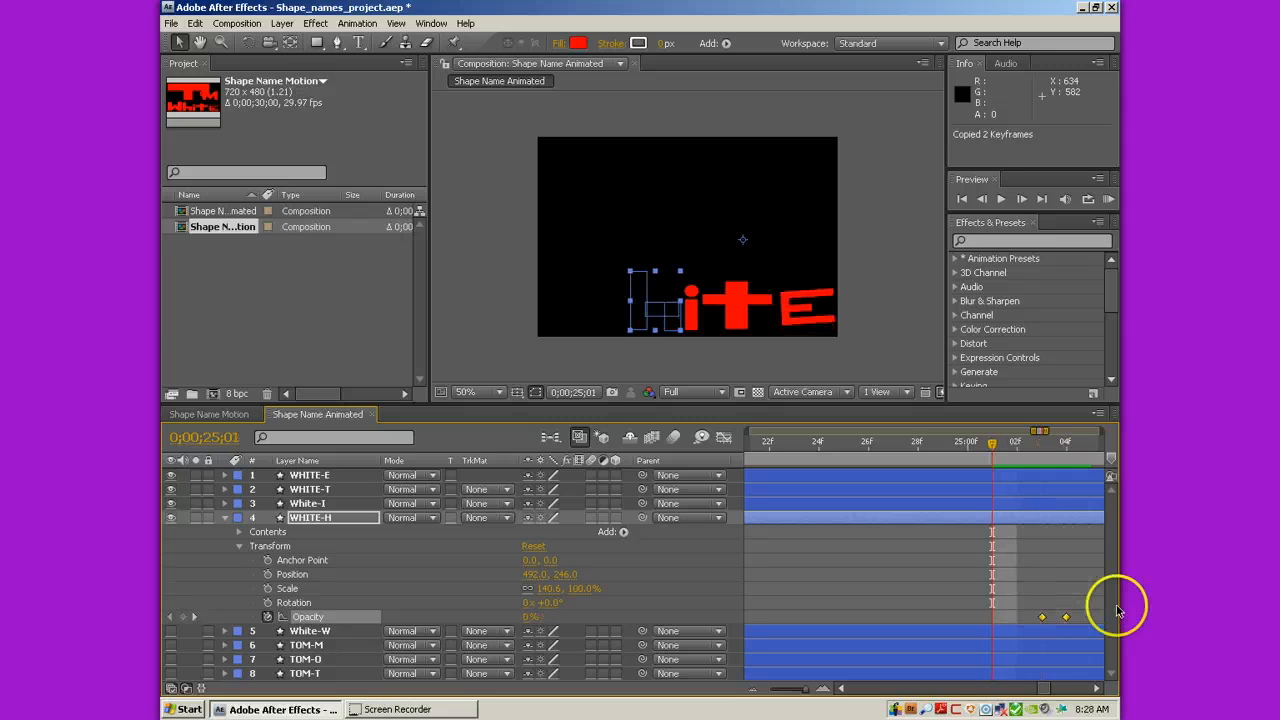
{"action": "key", "text": "Page_Up"}
{"action": "key", "text": "Page_Up"}
{"action": "key", "text": "Page_Up"}
{"action": "key", "text": "Page_Up"}
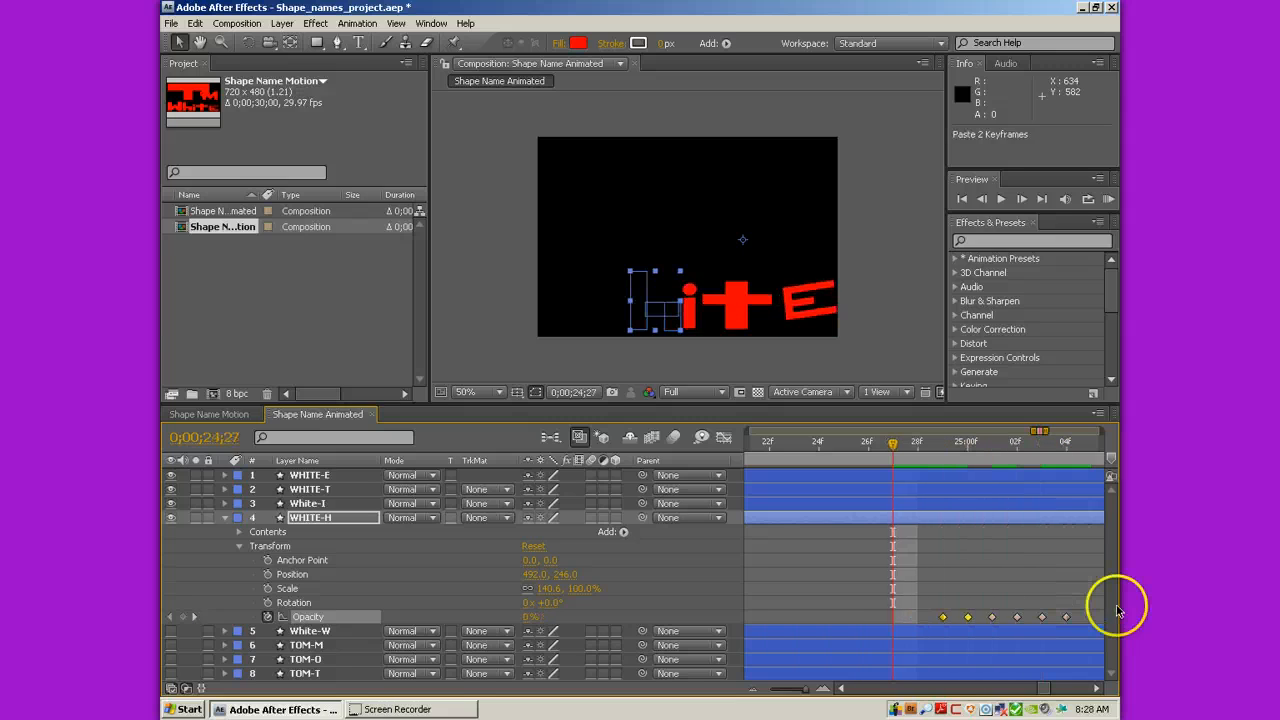
{"action": "key", "text": "Page_Up"}
{"action": "key", "text": "Page_Up"}
{"action": "key", "text": "Page_Up"}
{"action": "key", "text": "Page_Up"}
{"action": "key", "text": "Page_Up"}
{"action": "key", "text": "Page_Up"}
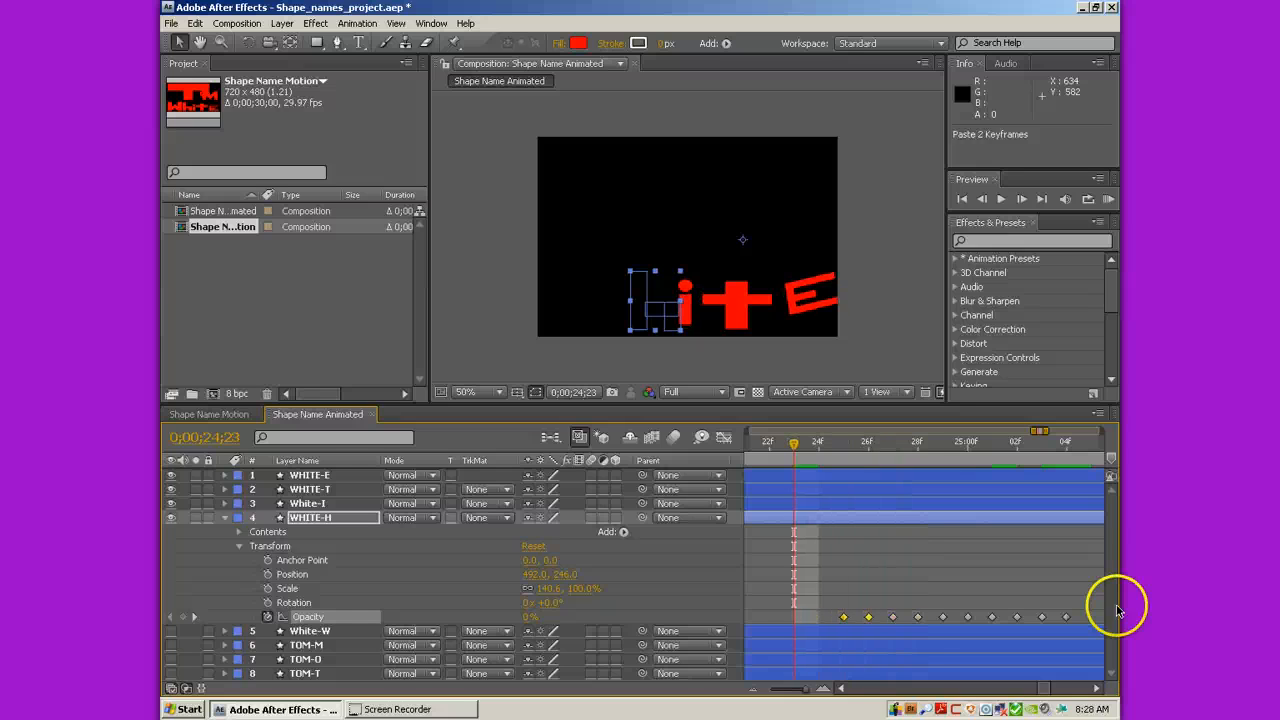
{"action": "key", "text": "Page_Up"}
{"action": "key", "text": "Page_Up"}
{"action": "key", "text": "Page_Up"}
{"action": "key", "text": "Page_Up"}
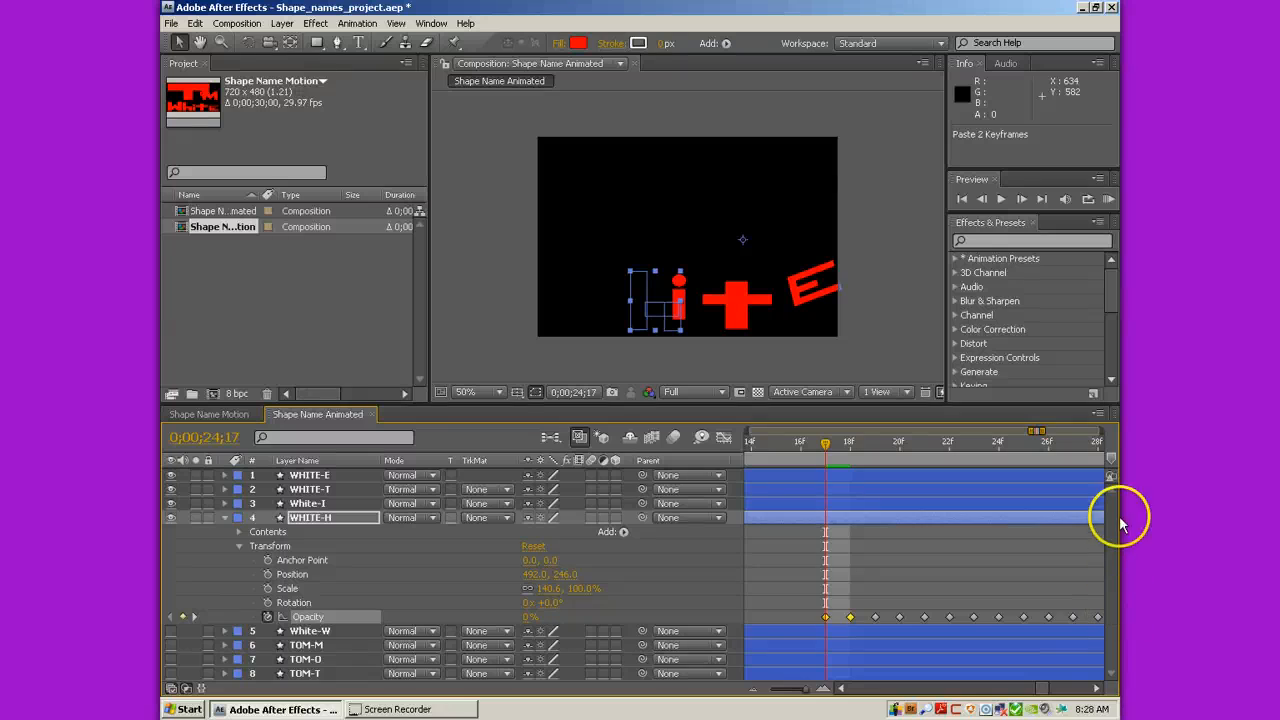
Copy WHITE-H's run of flickering Opacity keyframes and paste it repeatedly at earlier times, back to about 21 seconds
{"action": "left_click", "coordinate": [751, 689]}
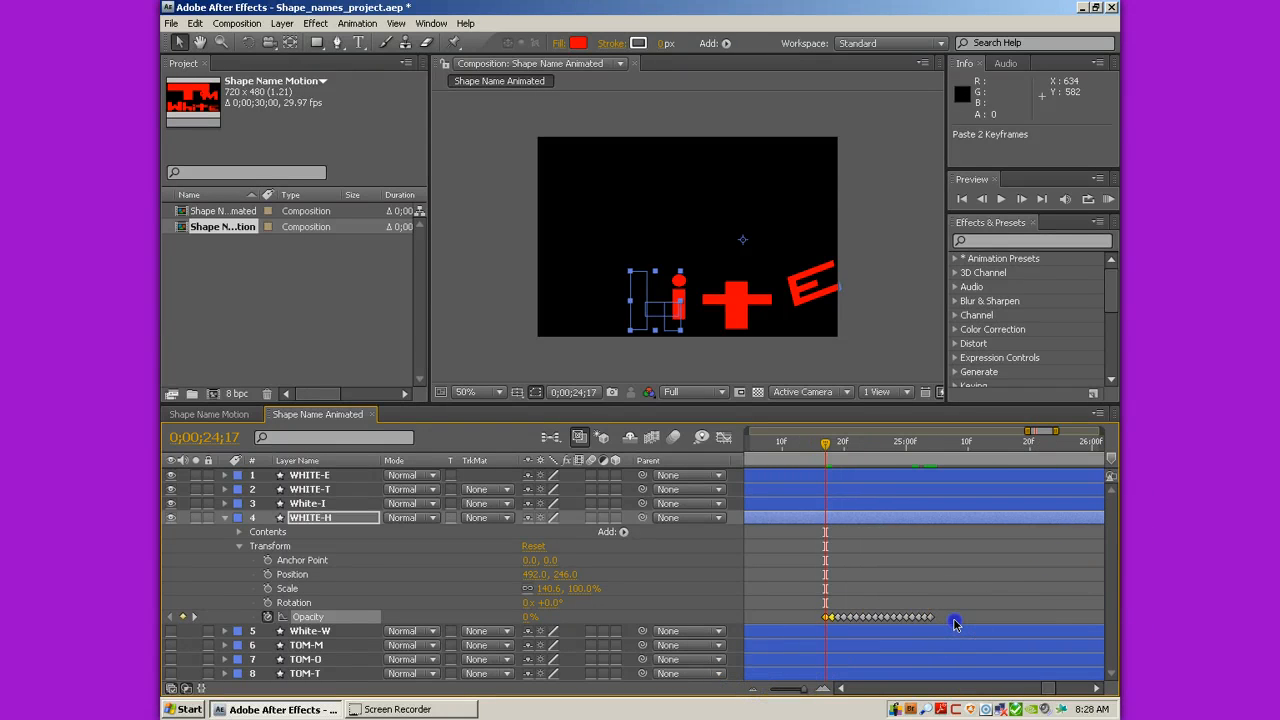
{"action": "left_click_drag", "start_coordinate": [940, 626], "coordinate": [843, 614]}
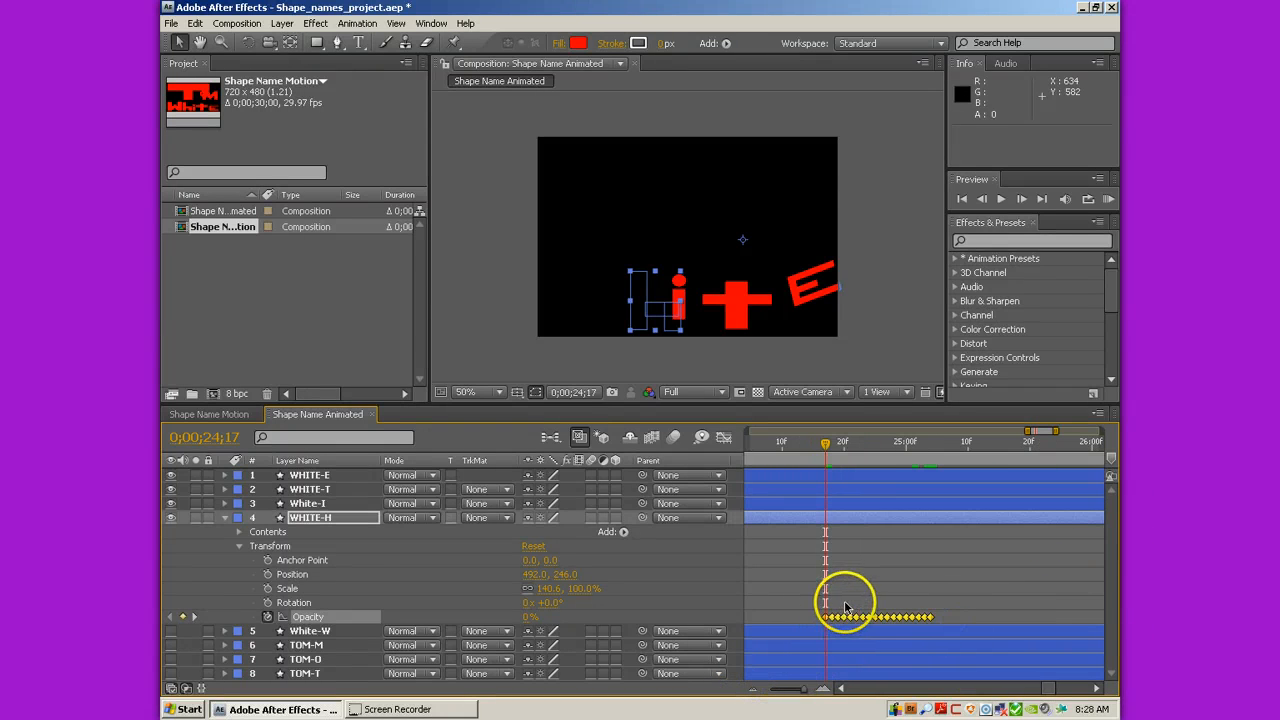
{"action": "key", "text": "ctrl+c"}
{"action": "key", "text": "Page_Up"}
{"action": "left_click_drag", "start_coordinate": [805, 449], "coordinate": [836, 447]}
{"action": "key", "text": "ctrl+v"}
{"action": "key", "text": "ctrl+v"}
{"action": "key", "text": "ctrl+v"}
{"action": "key", "text": "ctrl+v"}
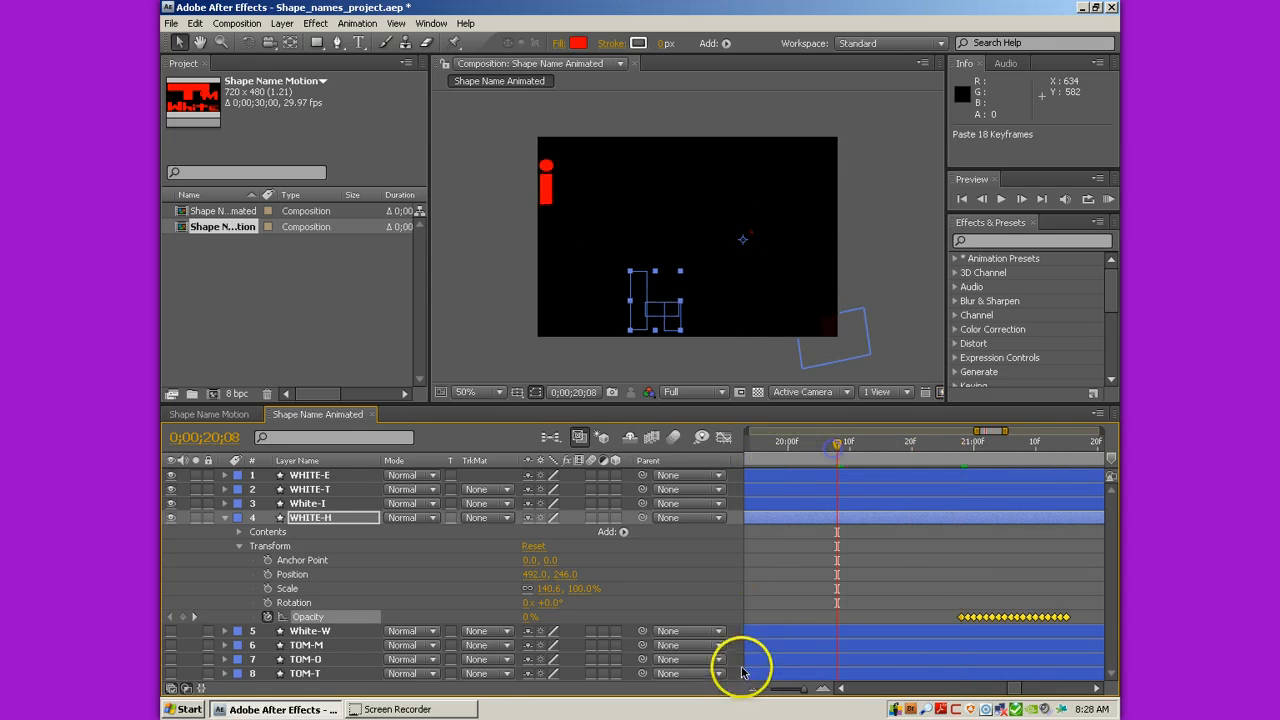
Copy all WHITE-H Opacity keyframes and paste them at 0;00;00;00 and at successive times up to 0;00;16;27
{"action": "left_click", "coordinate": [753, 688]}
{"action": "left_click_drag", "start_coordinate": [998, 612], "coordinate": [829, 617]}
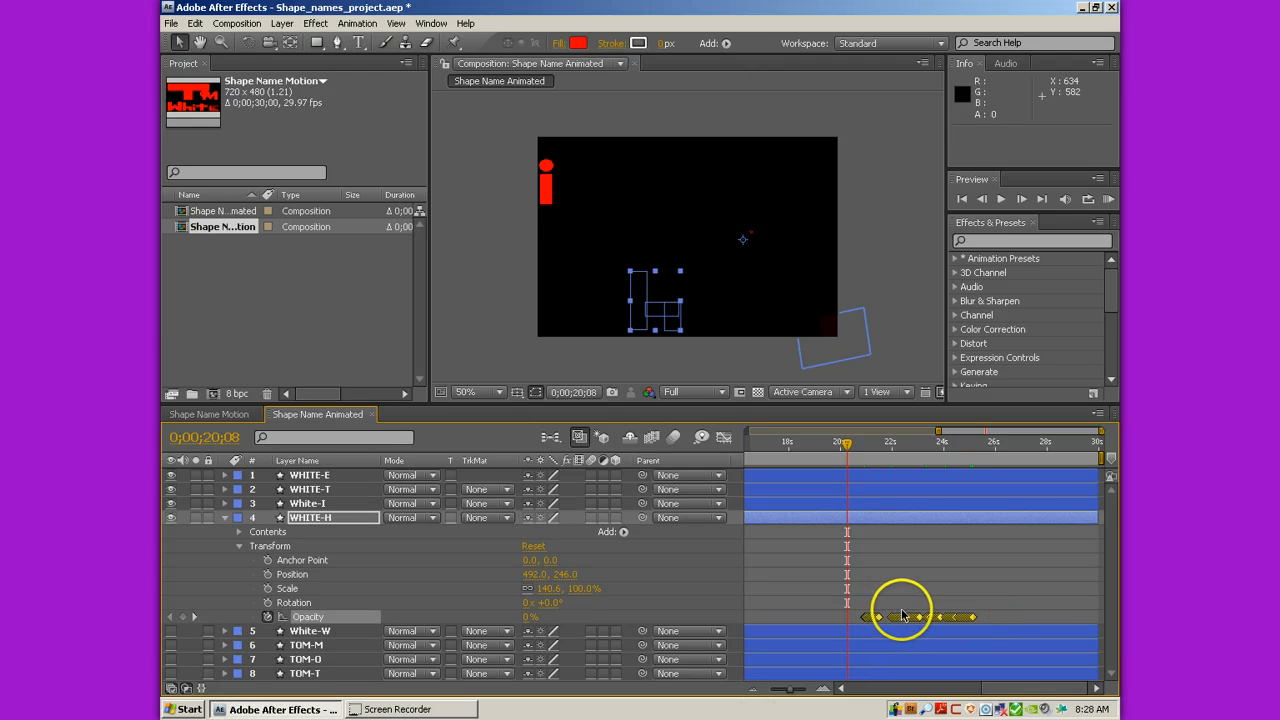
{"action": "key", "text": "ctrl+c"}
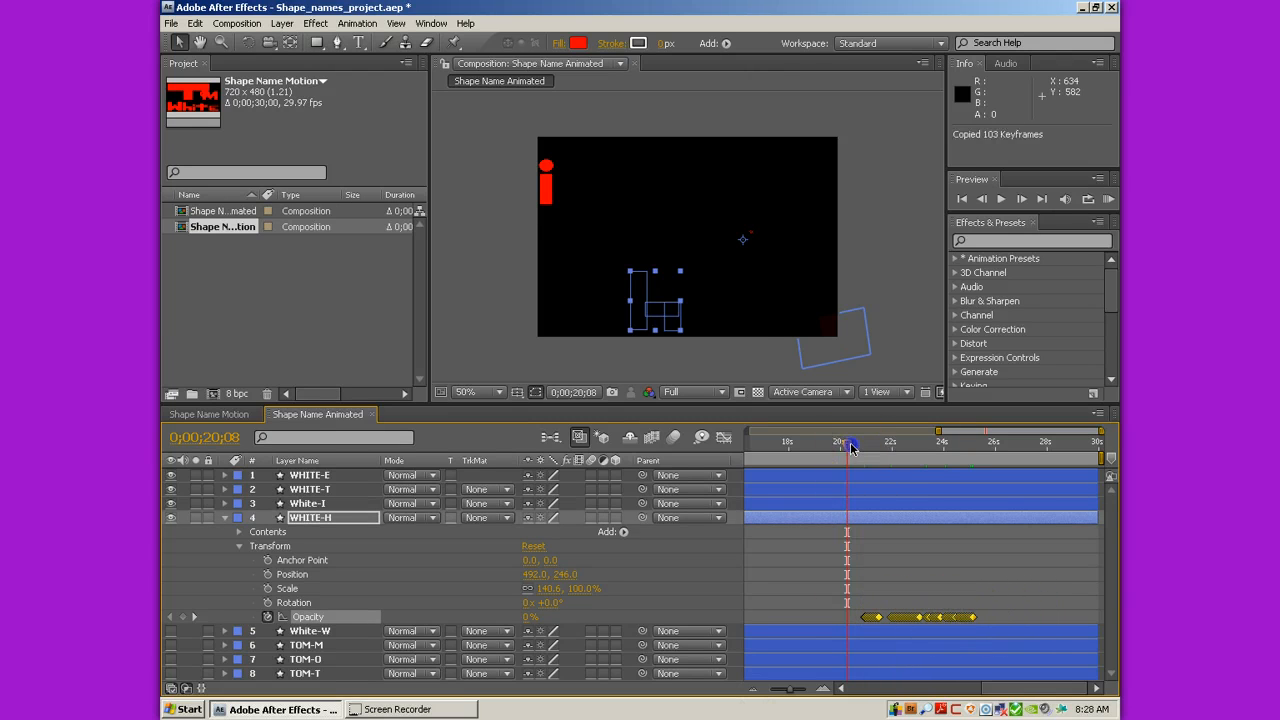
{"action": "left_click_drag", "start_coordinate": [847, 447], "coordinate": [742, 462]}
{"action": "key", "text": "ctrl+v"}
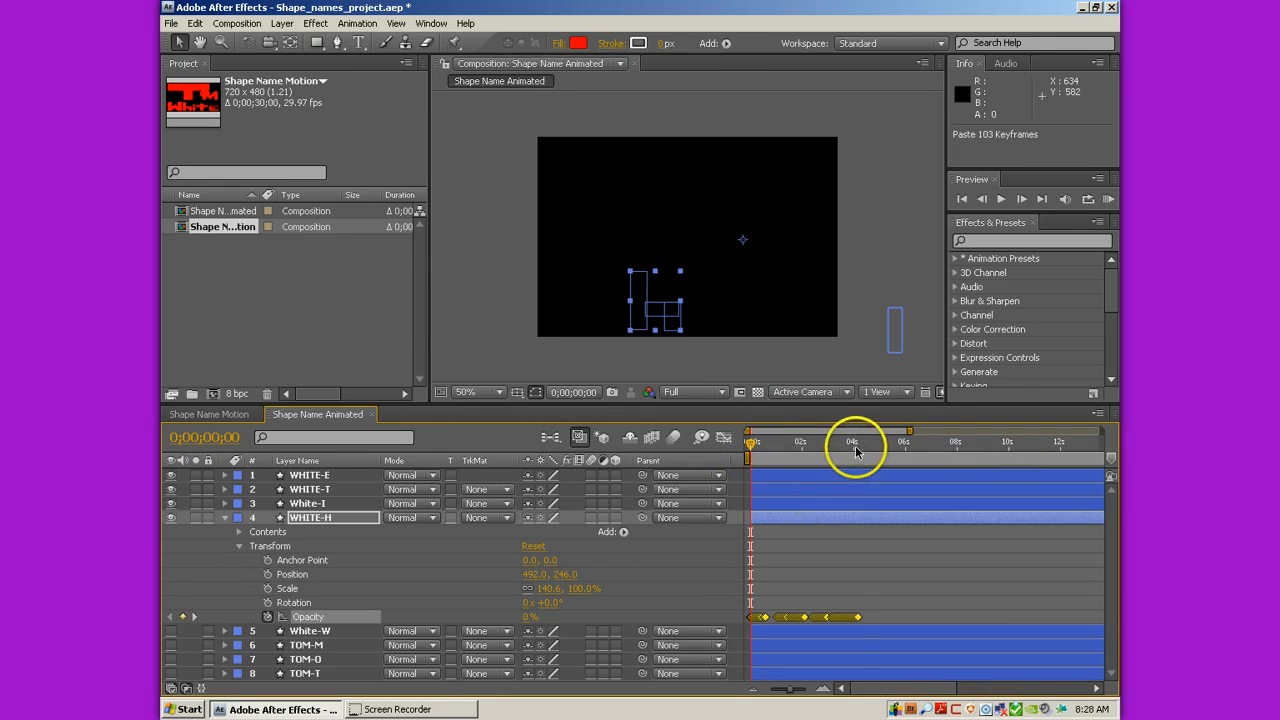
{"action": "left_click_drag", "start_coordinate": [851, 449], "coordinate": [1026, 456]}
{"action": "key", "text": "ctrl+v"}
{"action": "key", "text": "ctrl+v"}
{"action": "key", "text": "ctrl+v"}
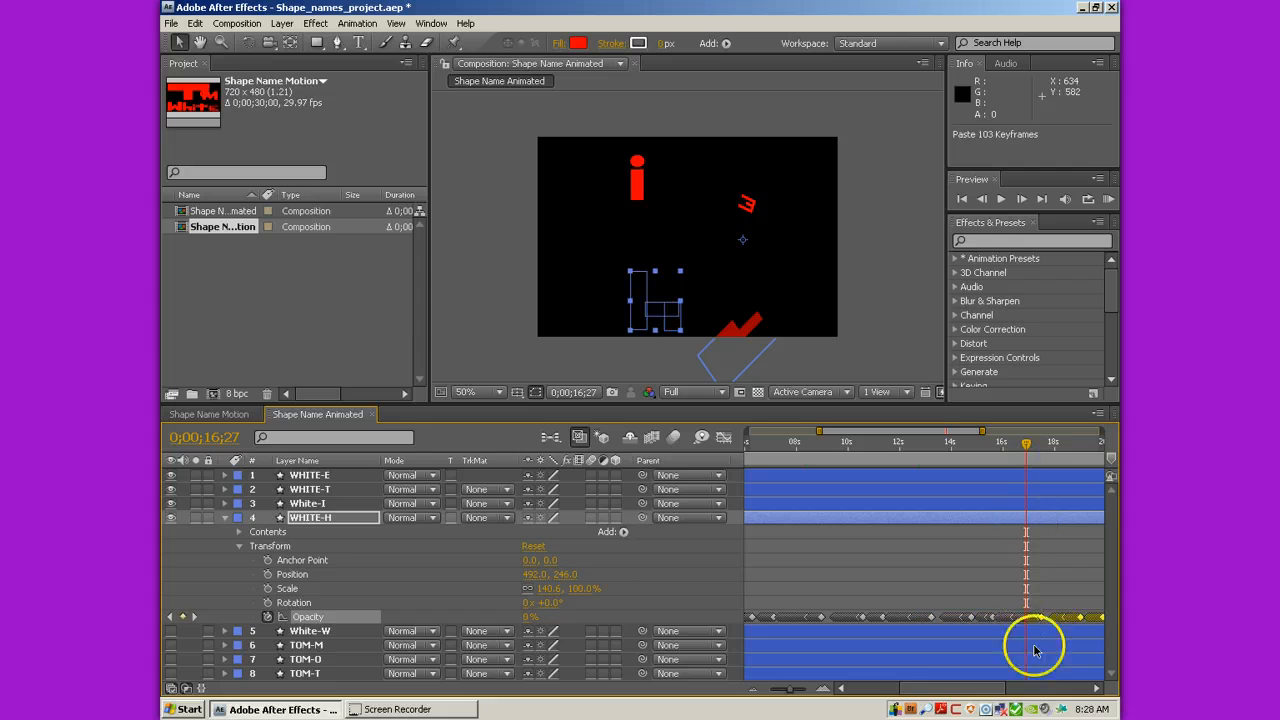
Preview WHITE-H's flicker together with the other animated letters and collapse the WHITE-H layer
{"action": "left_click_drag", "start_coordinate": [955, 688], "coordinate": [1006, 688]}
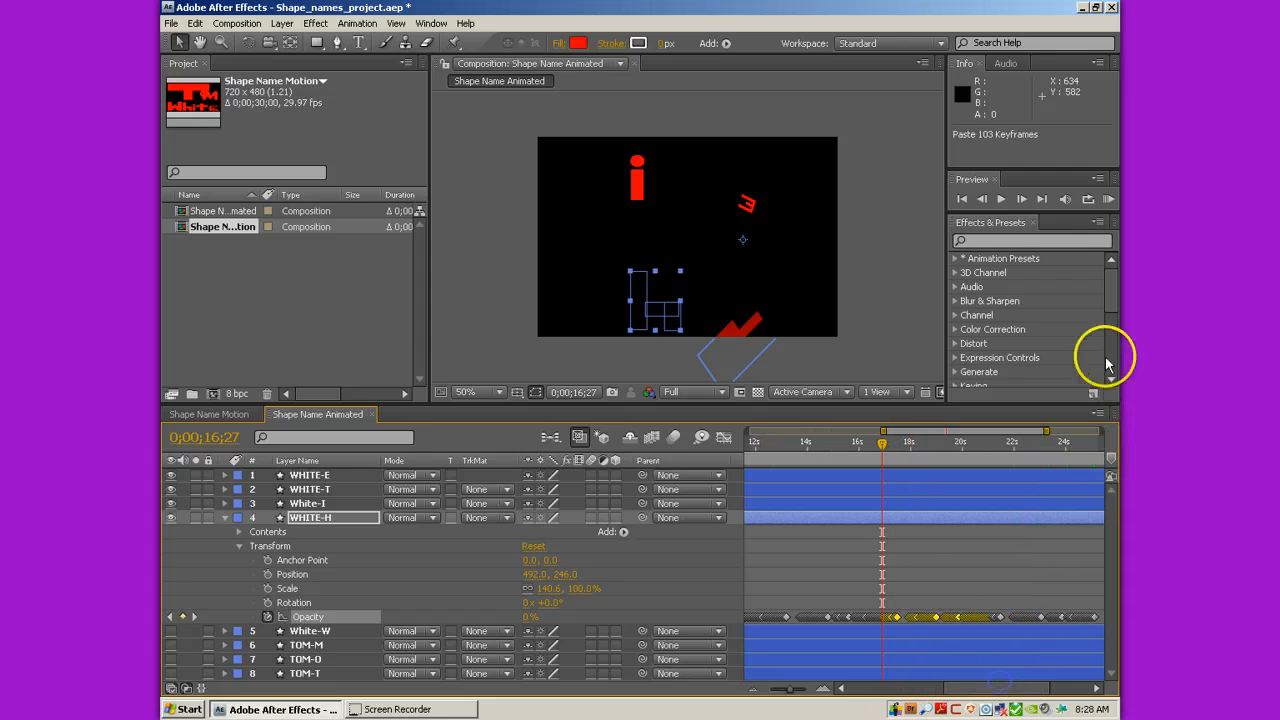
{"action": "left_click", "coordinate": [1106, 199]}
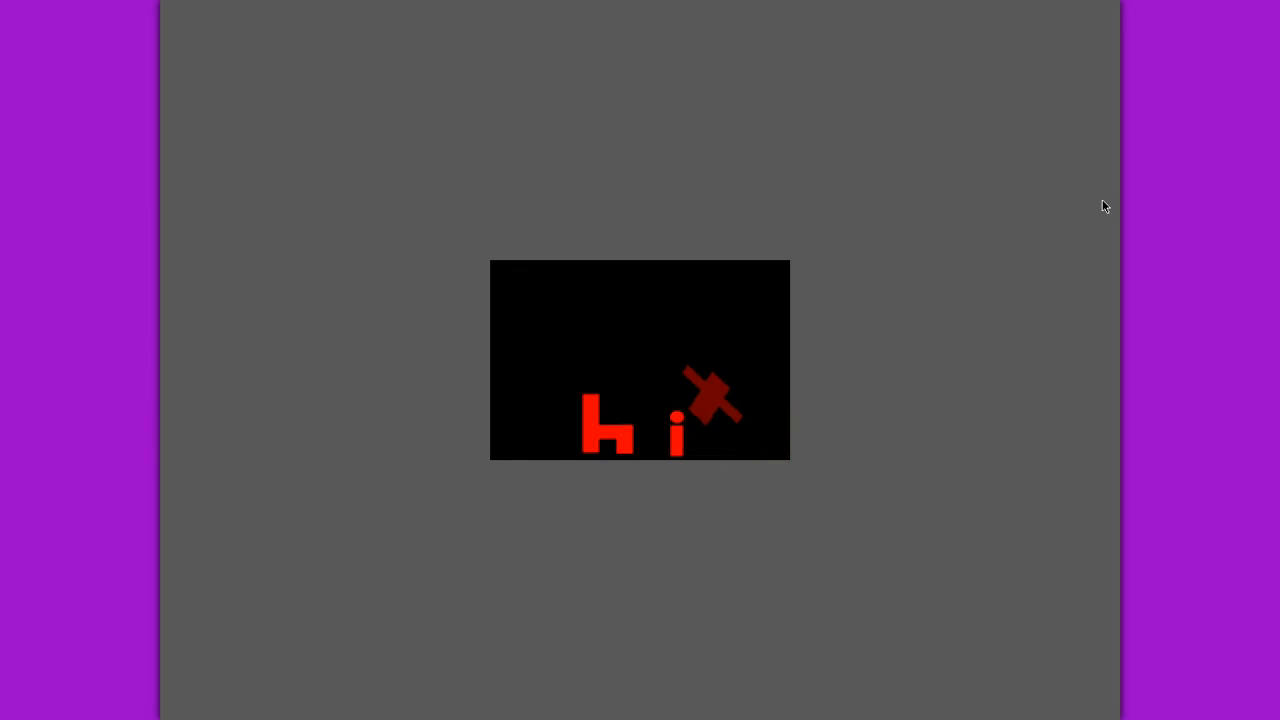
{"action": "left_click", "coordinate": [1102, 206]}
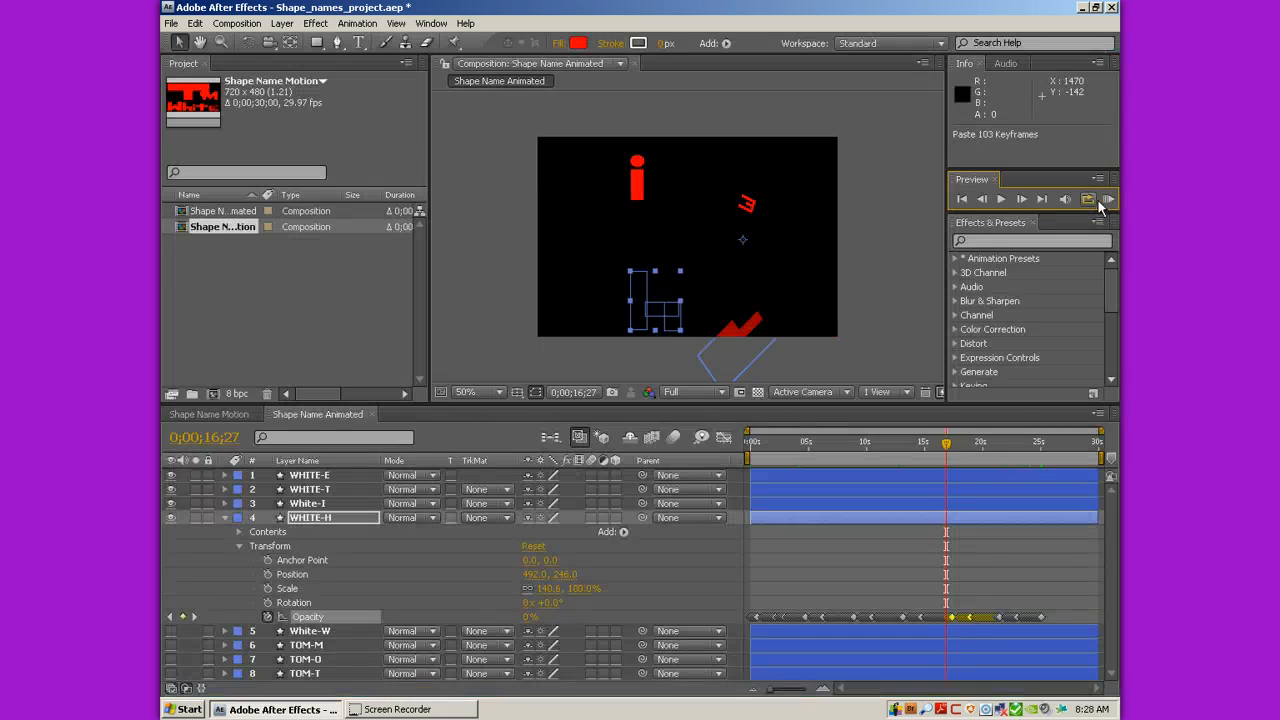
{"action": "left_click", "coordinate": [224, 517]}
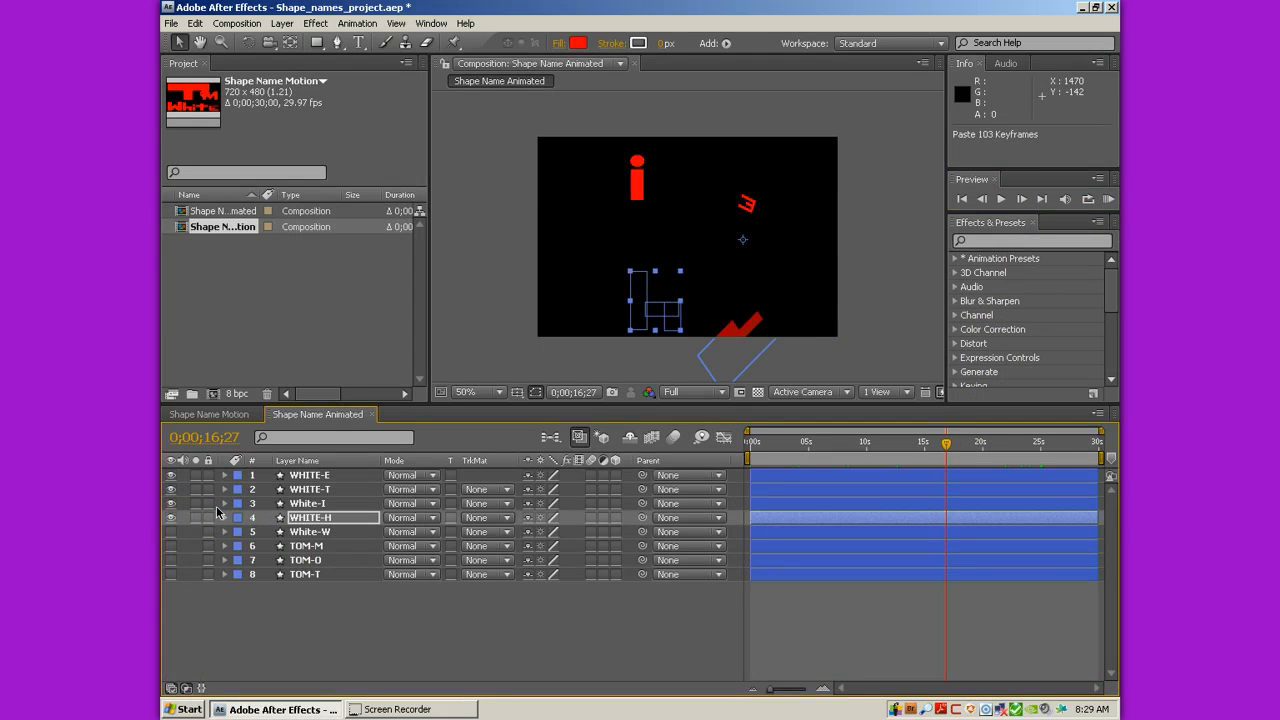